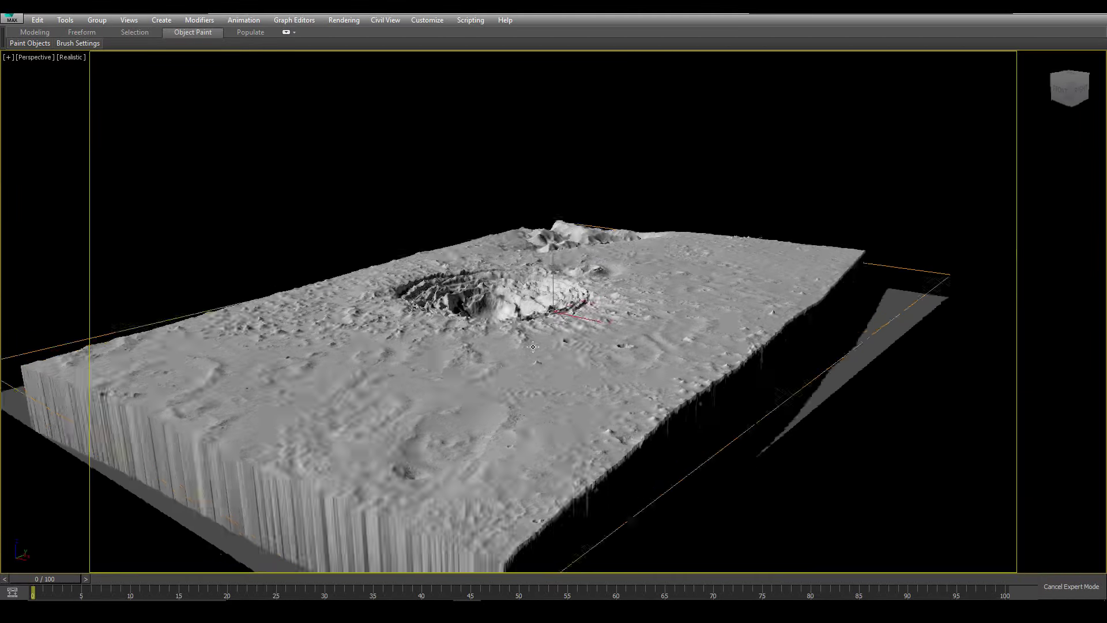
- Go through the HiRISE DTM catalogue to the 'Unusual Depression Near Elysium Mons' terrain page
{"action": "scroll", "coordinate": [558, 344], "scroll_direction": "up", "scroll_amount": 5}
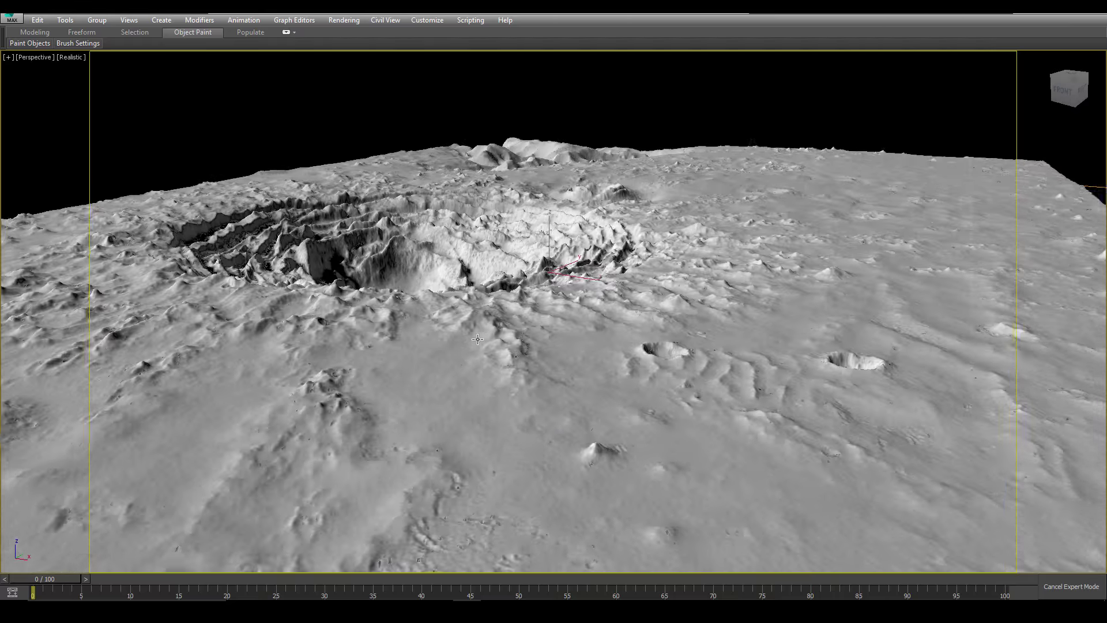
{"action": "scroll", "coordinate": [546, 355], "scroll_direction": "up", "scroll_amount": 3}
{"action": "scroll", "coordinate": [546, 356], "scroll_direction": "down", "scroll_amount": 5}
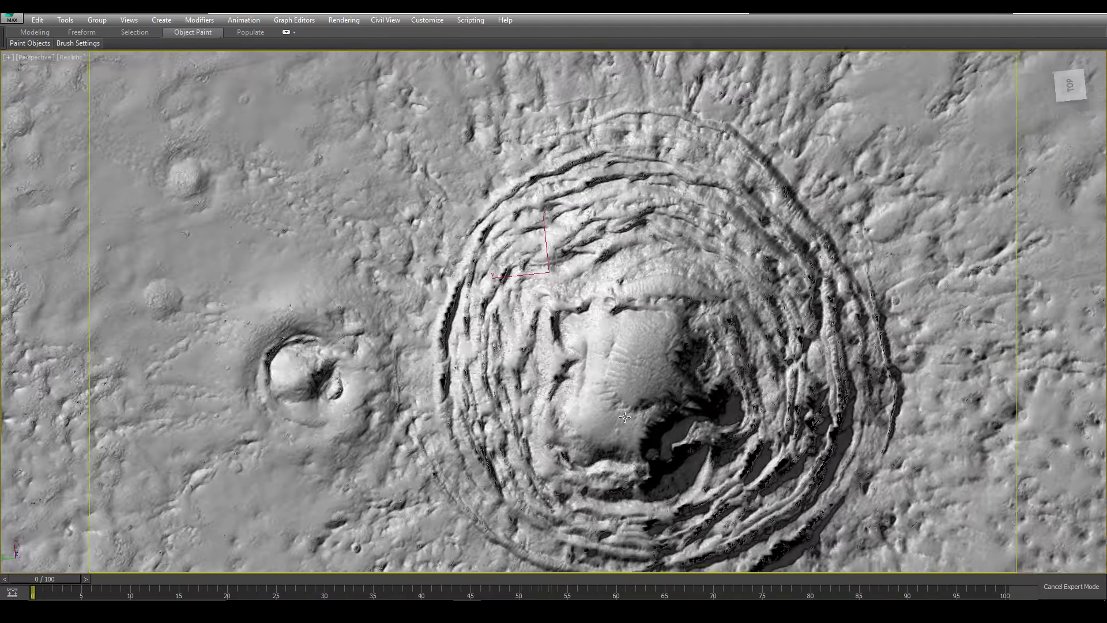
{"action": "scroll", "coordinate": [624, 417], "scroll_direction": "down", "scroll_amount": 3}
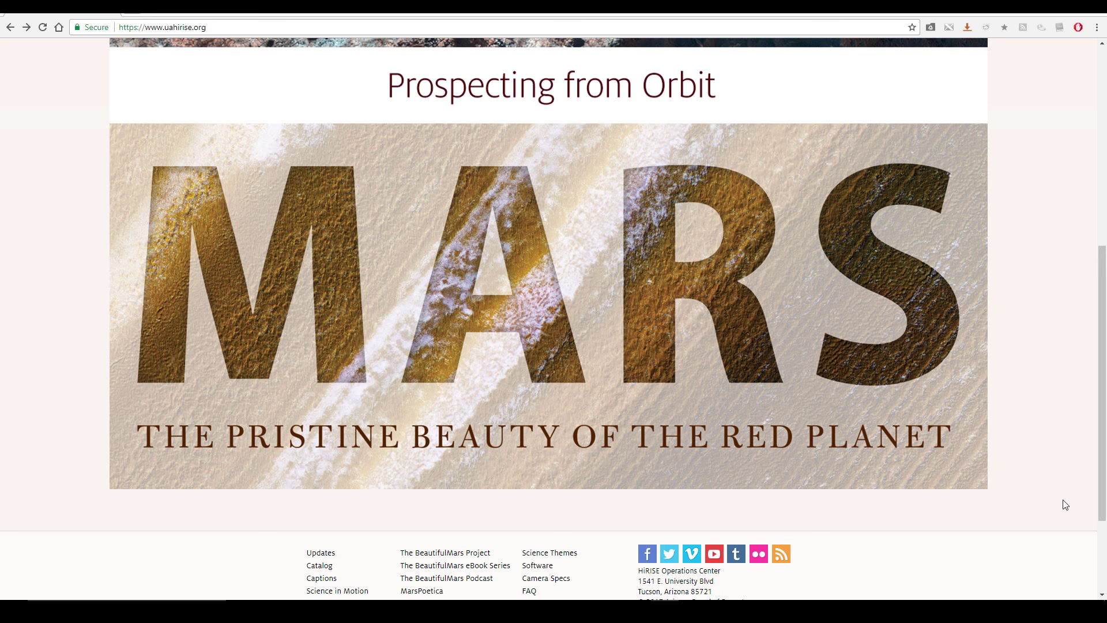
{"action": "scroll", "coordinate": [1079, 504], "scroll_direction": "up", "scroll_amount": 7}
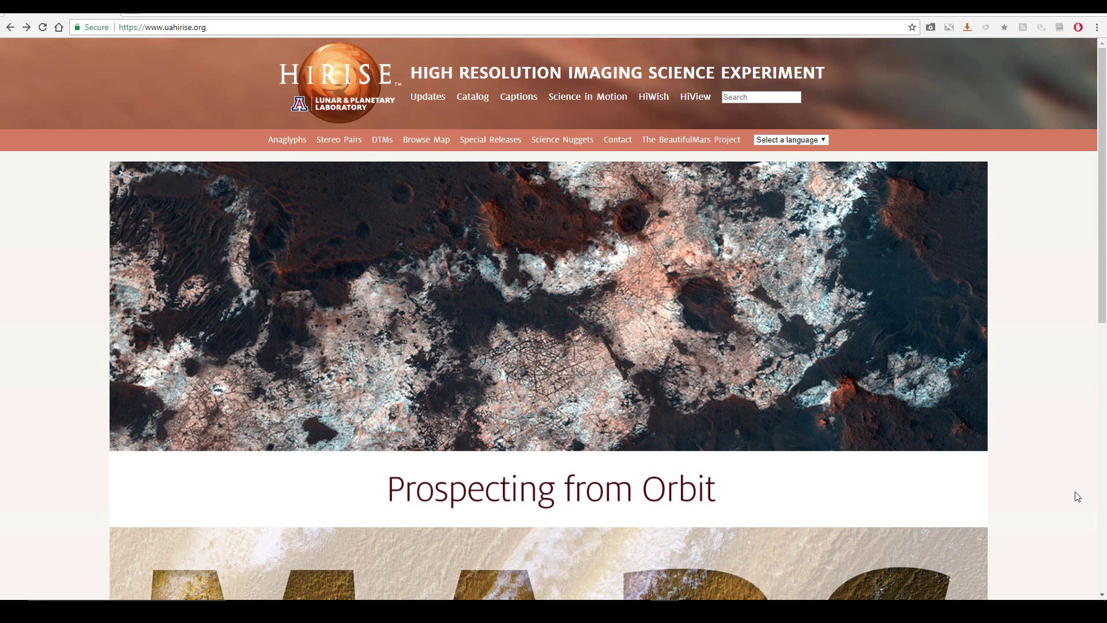
{"action": "left_click", "coordinate": [382, 141]}
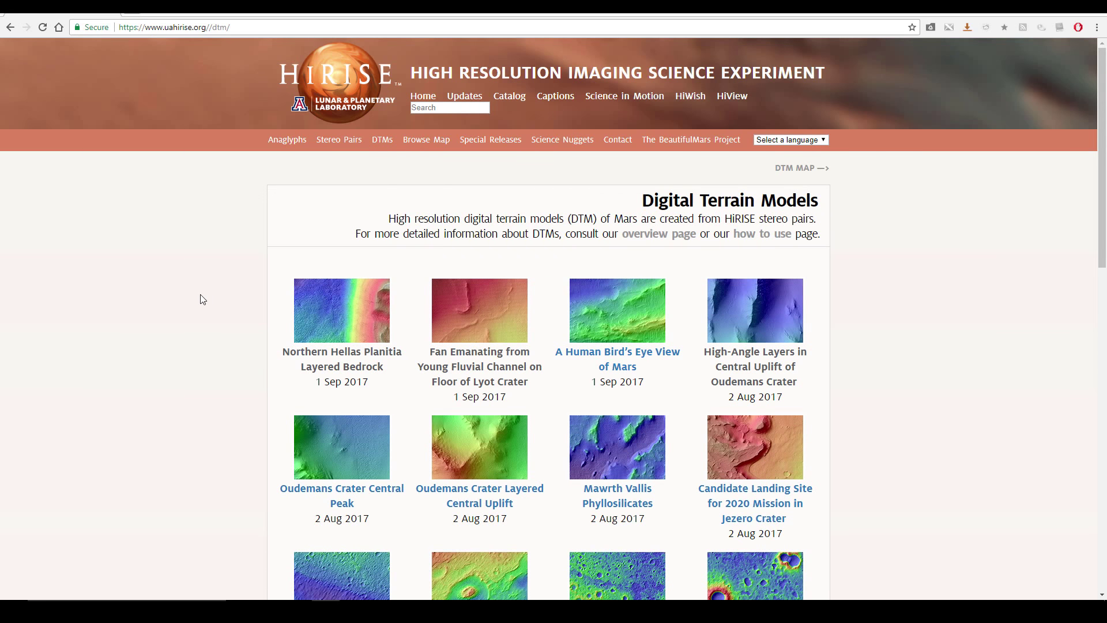
{"action": "scroll", "coordinate": [203, 299], "scroll_direction": "down", "scroll_amount": 10}
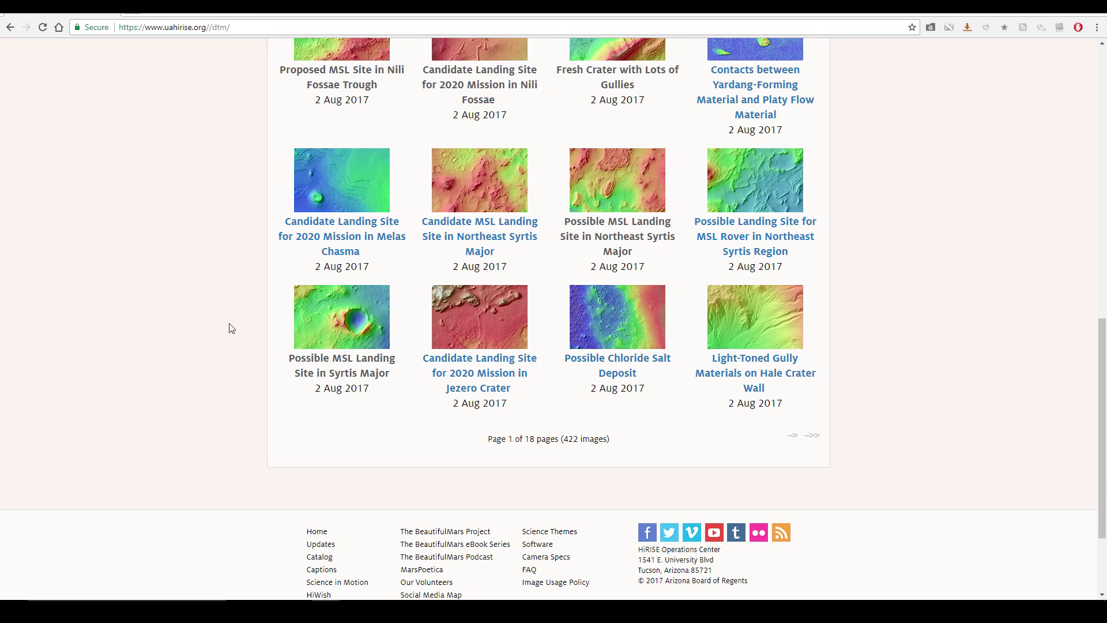
{"action": "left_click", "coordinate": [331, 373]}
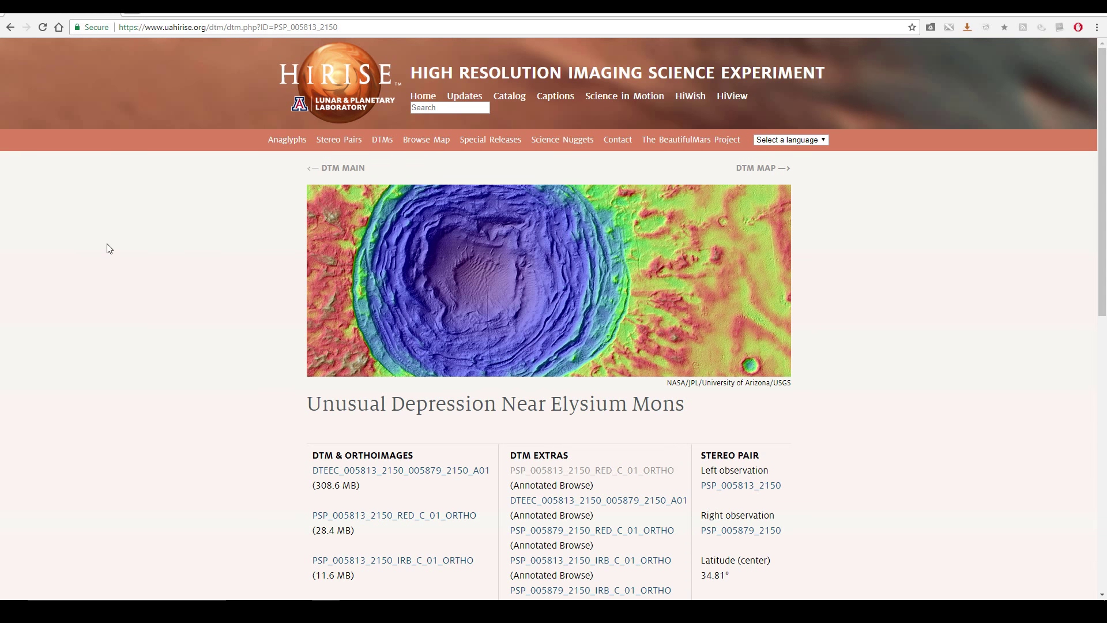
- Preview the RED_C_01 orthoimage in a new tab, zoomed to full size
{"action": "scroll", "coordinate": [104, 243], "scroll_direction": "down", "scroll_amount": 2}
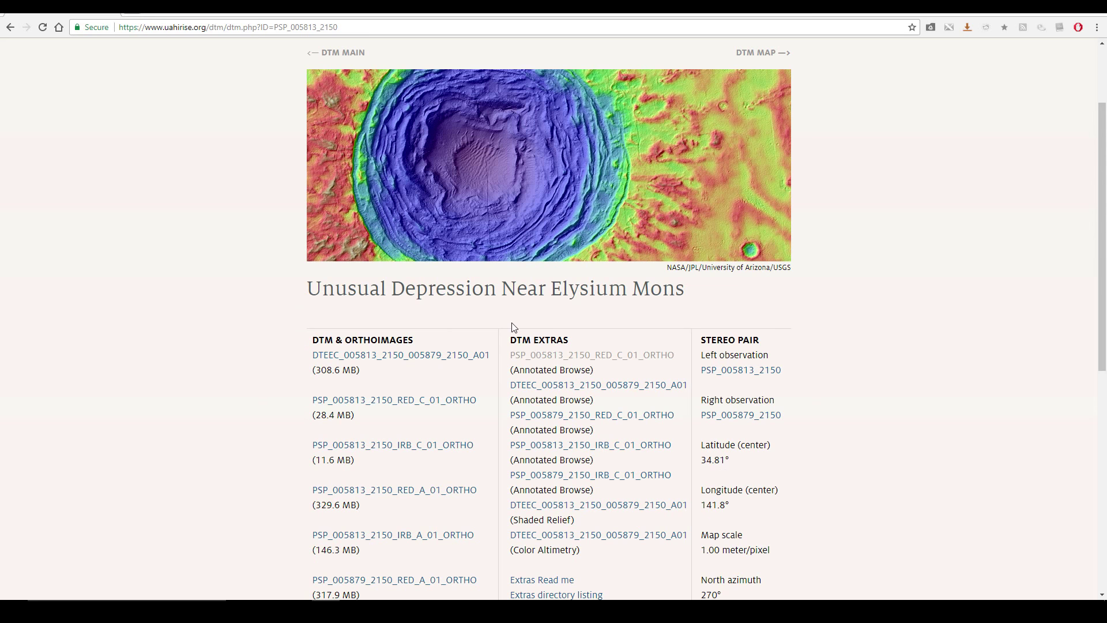
{"action": "middle_click", "coordinate": [535, 356]}
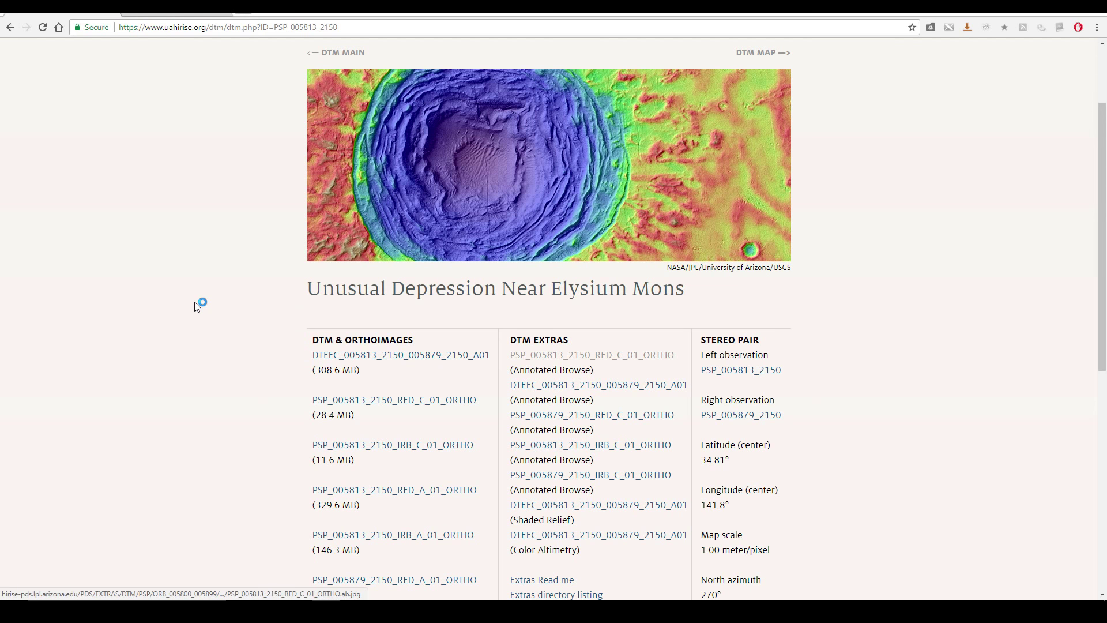
{"action": "left_click", "coordinate": [196, 15]}
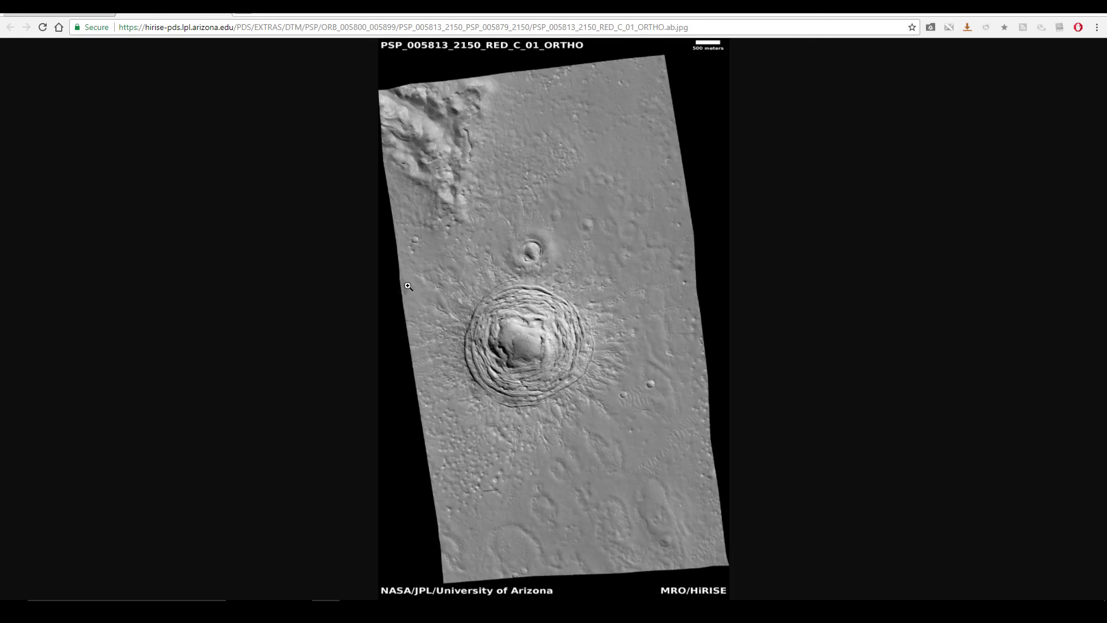
{"action": "left_click", "coordinate": [513, 310]}
{"action": "scroll", "coordinate": [513, 310], "scroll_direction": "down", "scroll_amount": 4}
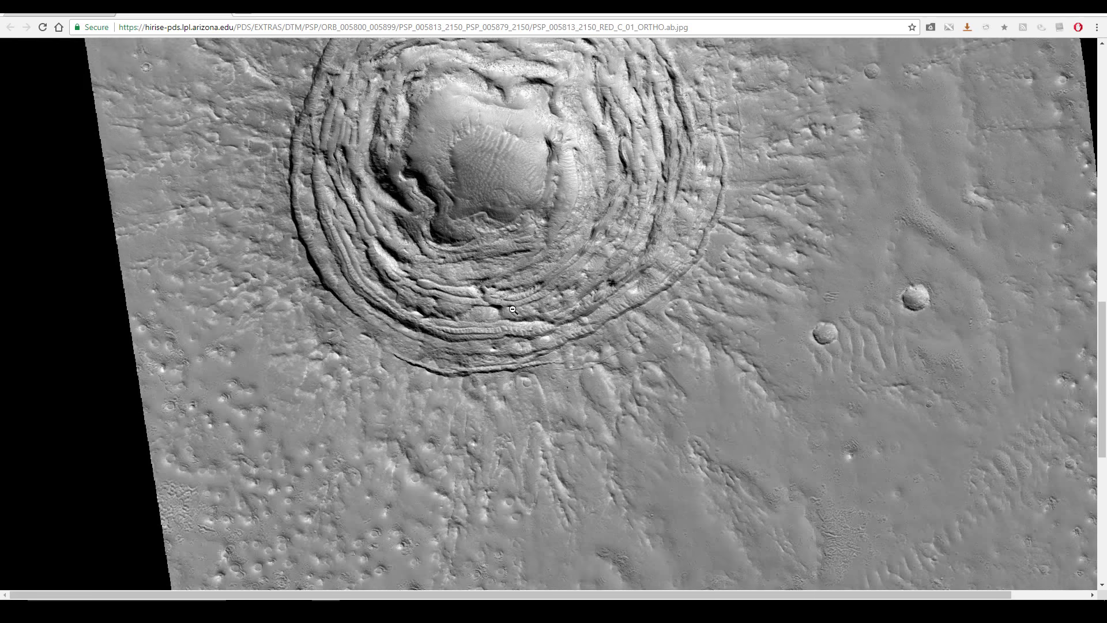
{"action": "scroll", "coordinate": [513, 310], "scroll_direction": "up", "scroll_amount": 3}
- Close the preview and highlight the 1.00 meter/pixel map scale on the DTM page
{"action": "middle_click", "coordinate": [196, 15]}
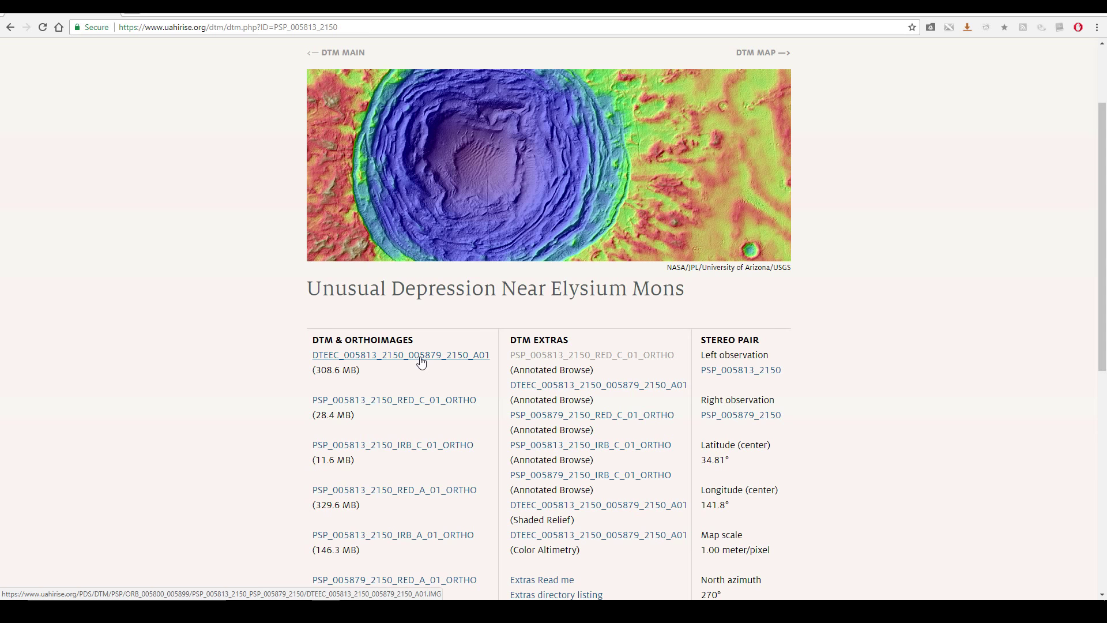
{"action": "scroll", "coordinate": [253, 338], "scroll_direction": "down", "scroll_amount": 5}
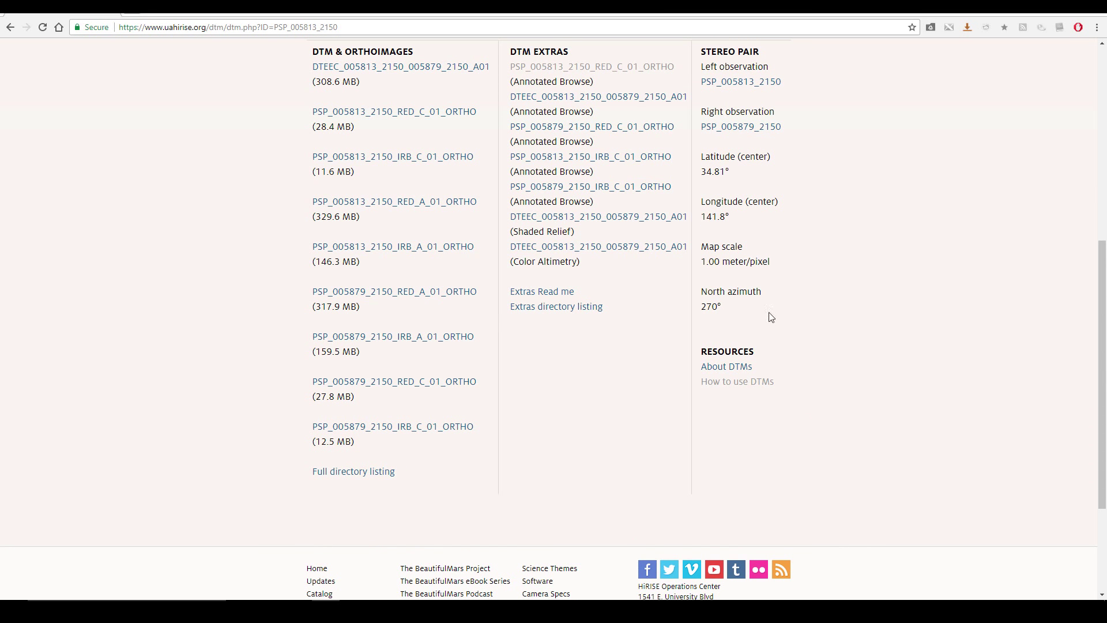
{"action": "left_click_drag", "start_coordinate": [769, 262], "coordinate": [703, 264]}
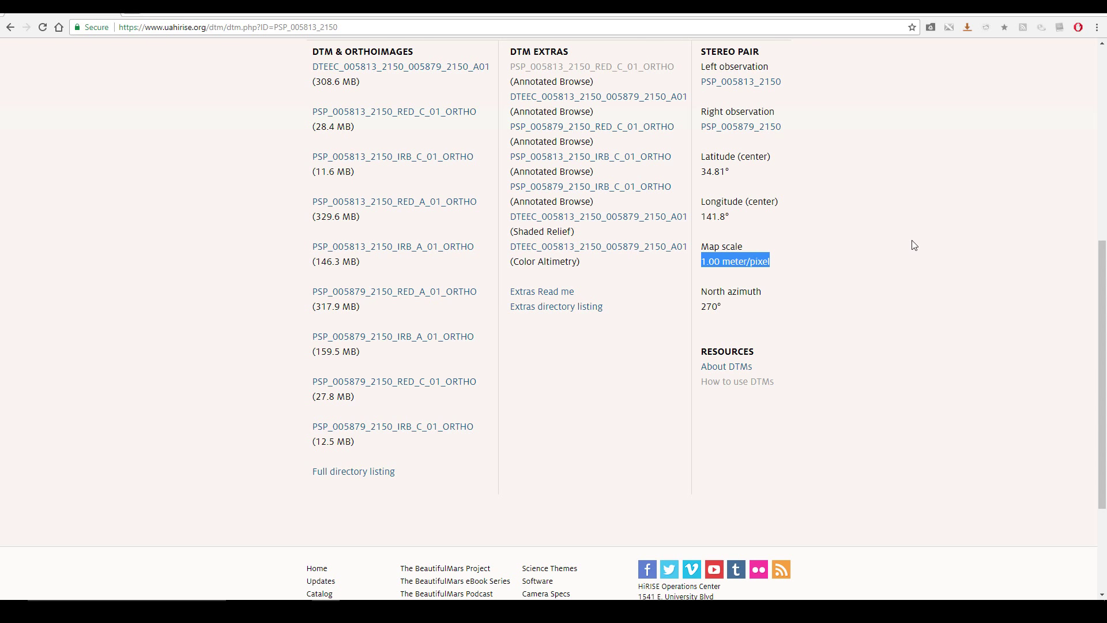
- Paste the DTEEC_005813_2150_005879_2150_A01.IMG name into the template notes and copy the img folder path
{"action": "left_click", "coordinate": [1016, 18]}
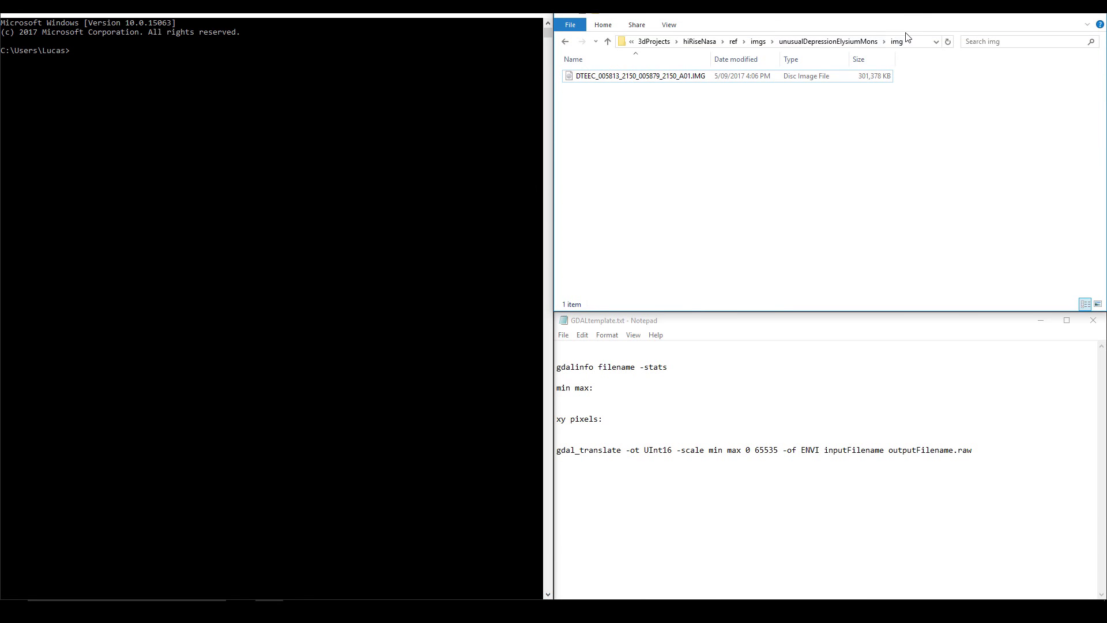
{"action": "left_click", "coordinate": [630, 80]}
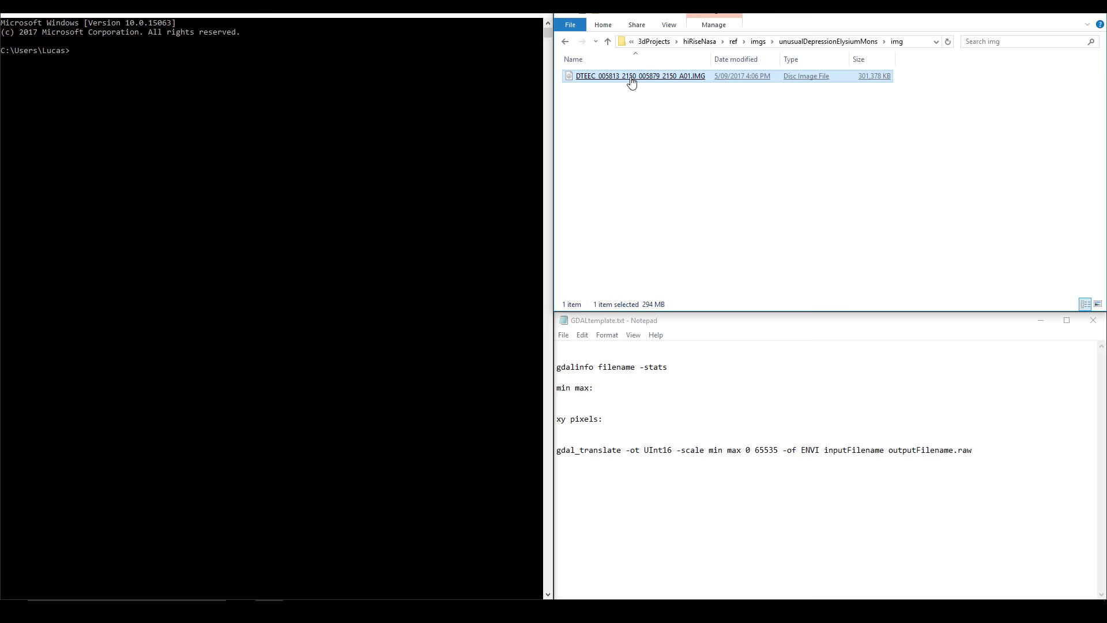
{"action": "left_click", "coordinate": [658, 79]}
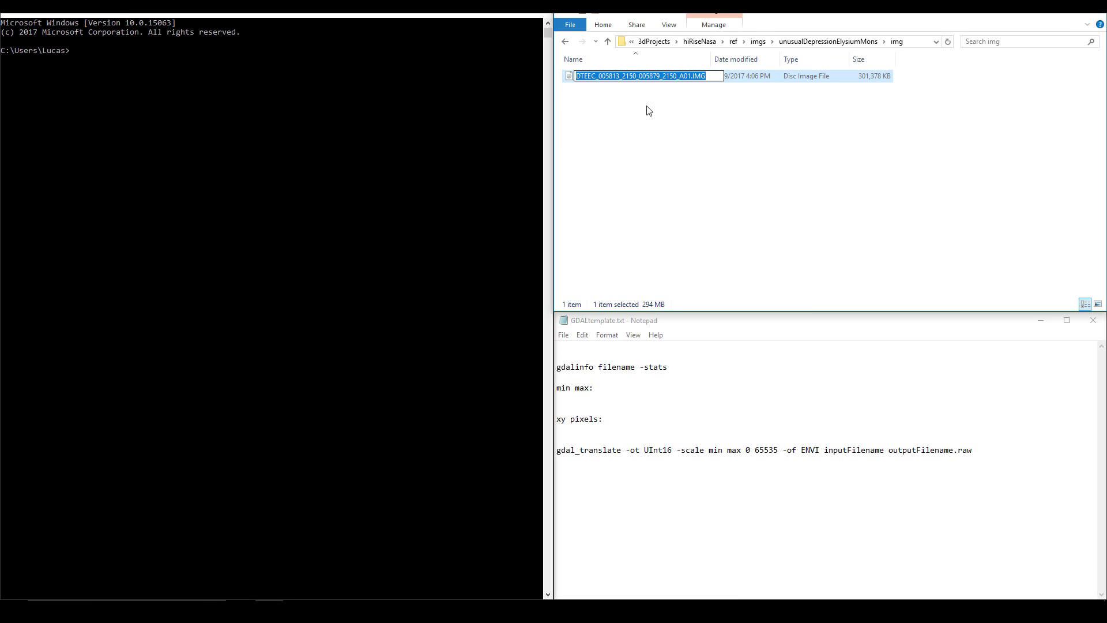
{"action": "left_click", "coordinate": [580, 353]}
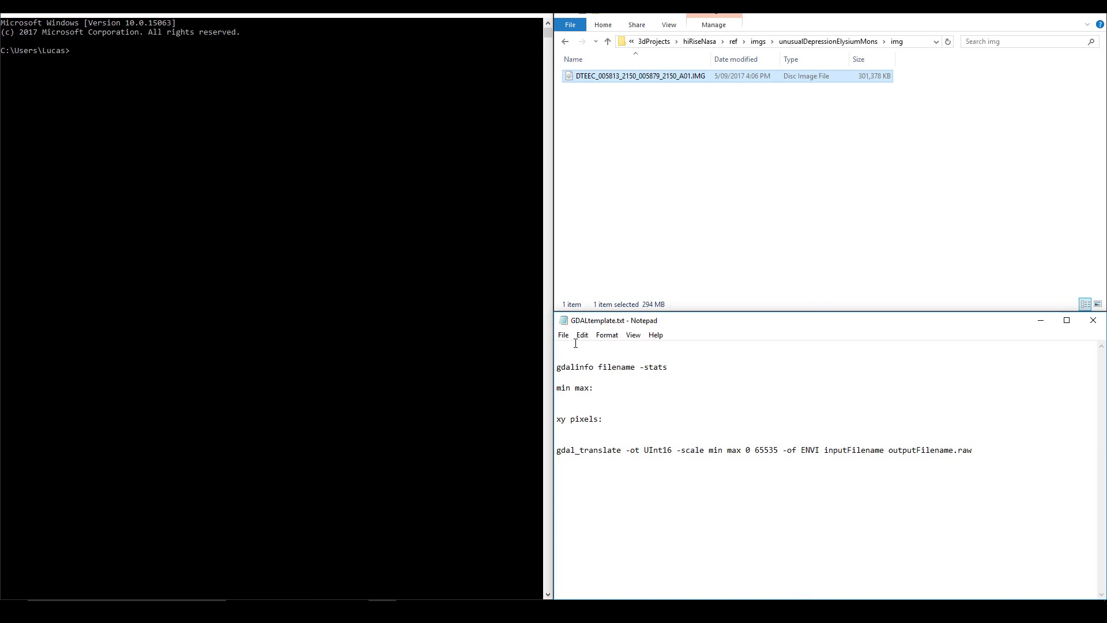
{"action": "type", "text": "DTEEC_005813_2150_005879_2150_A01.IMG"}
{"action": "left_click", "coordinate": [672, 193]}
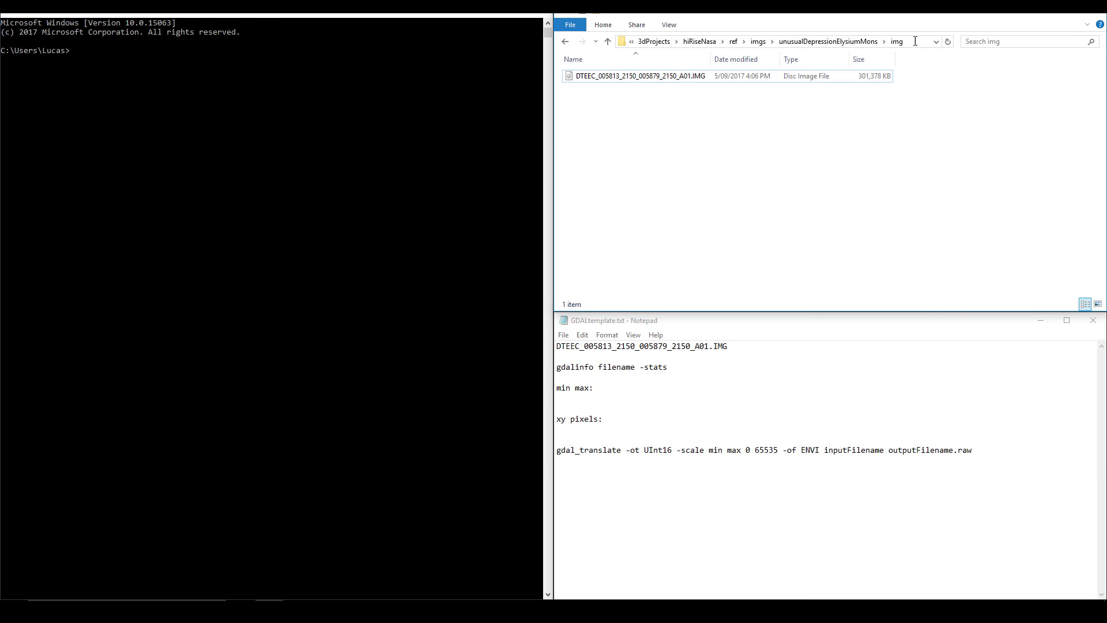
{"action": "left_click", "coordinate": [915, 41]}
{"action": "key", "text": "ctrl+c"}
- Change the Command Prompt directory to the crater's img folder with cd
{"action": "left_click", "coordinate": [340, 157]}
{"action": "type", "text": "cd"}
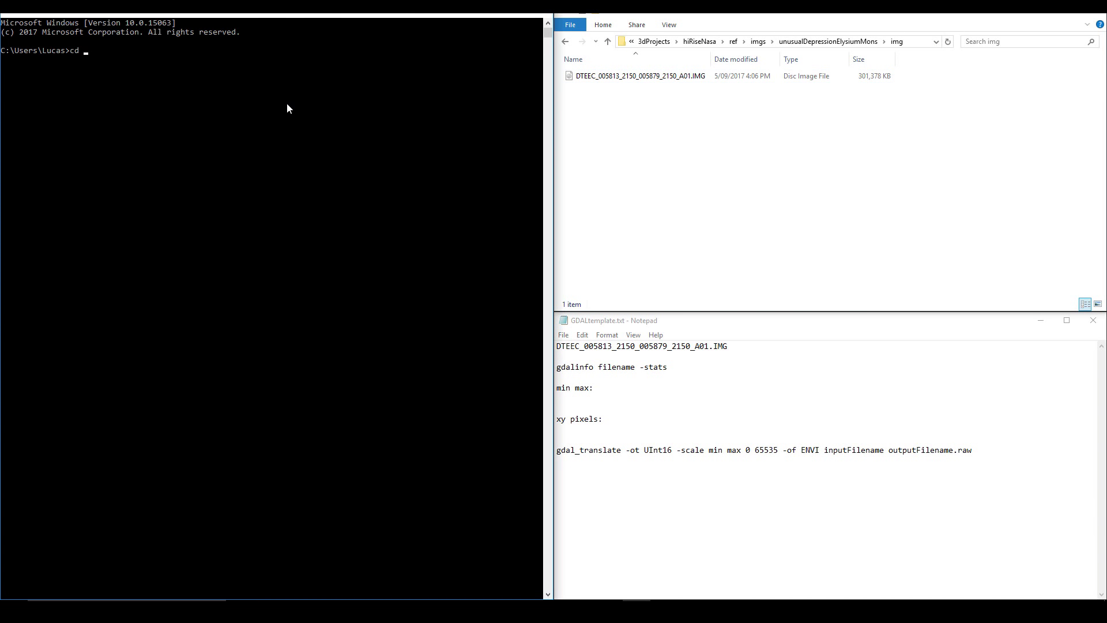
{"action": "key", "text": "ctrl+v"}
{"action": "key", "text": "Return"}
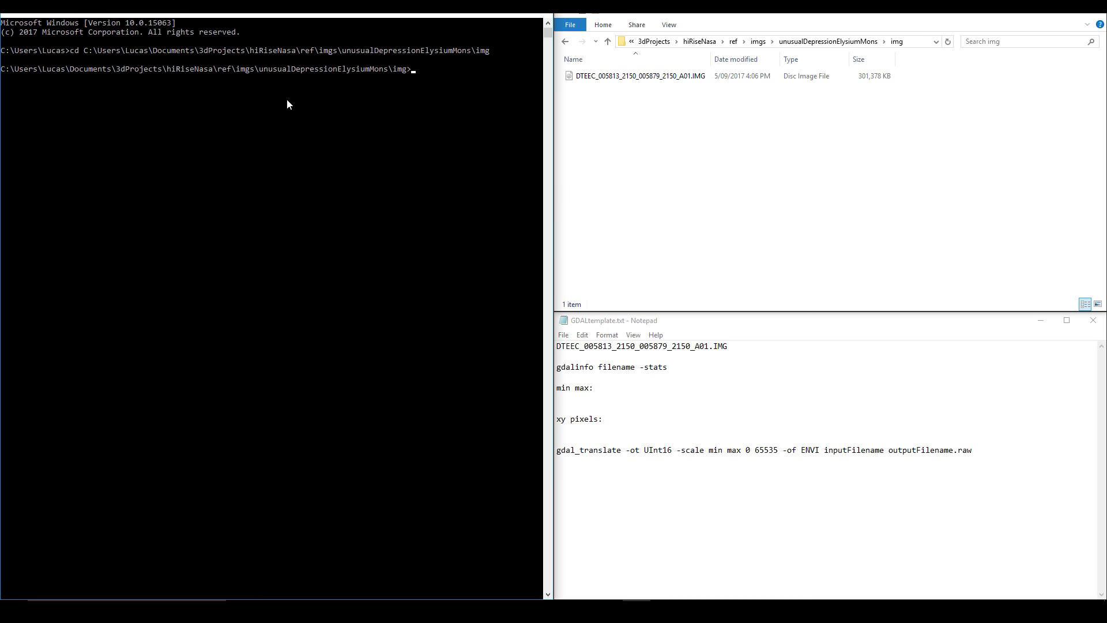
- Put the file name into the gdalinfo -stats template and run it in the console
{"action": "left_click_drag", "start_coordinate": [762, 351], "coordinate": [637, 369]}
{"action": "type", "text": "DTEEC_005813_2150_005879_2150_A01.IMG"}
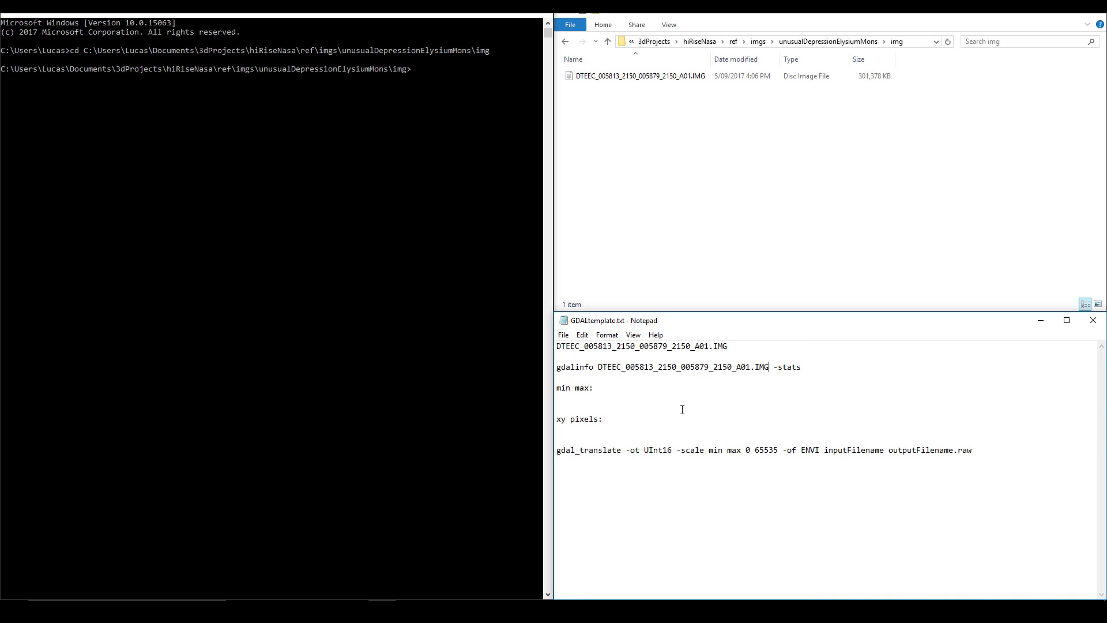
{"action": "left_click_drag", "start_coordinate": [811, 367], "coordinate": [552, 365]}
{"action": "key", "text": "ctrl+c"}
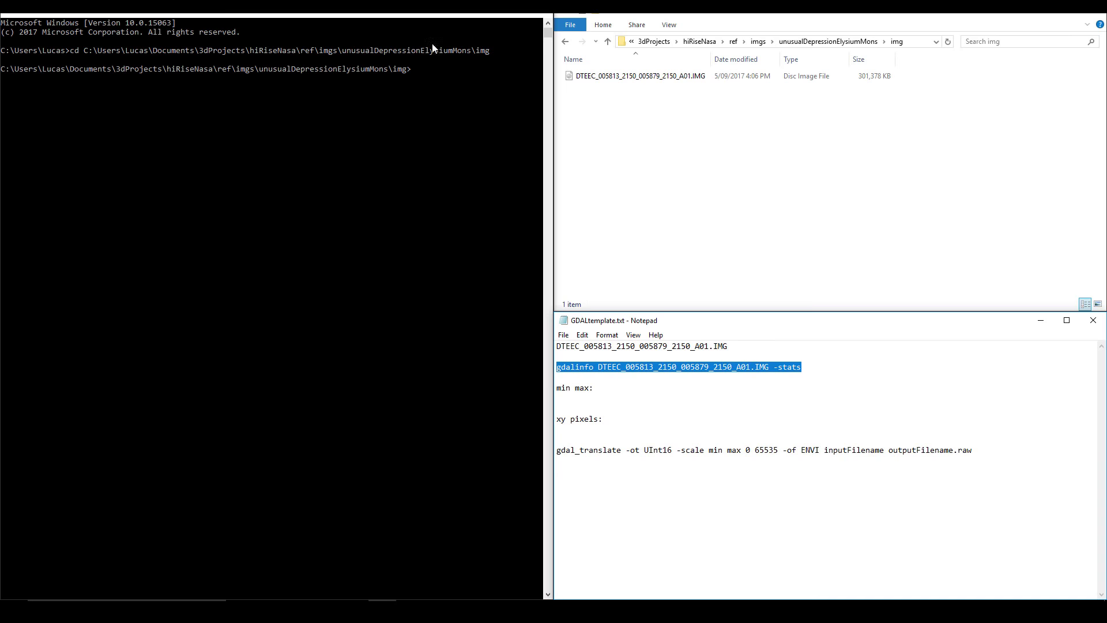
{"action": "left_click", "coordinate": [437, 16]}
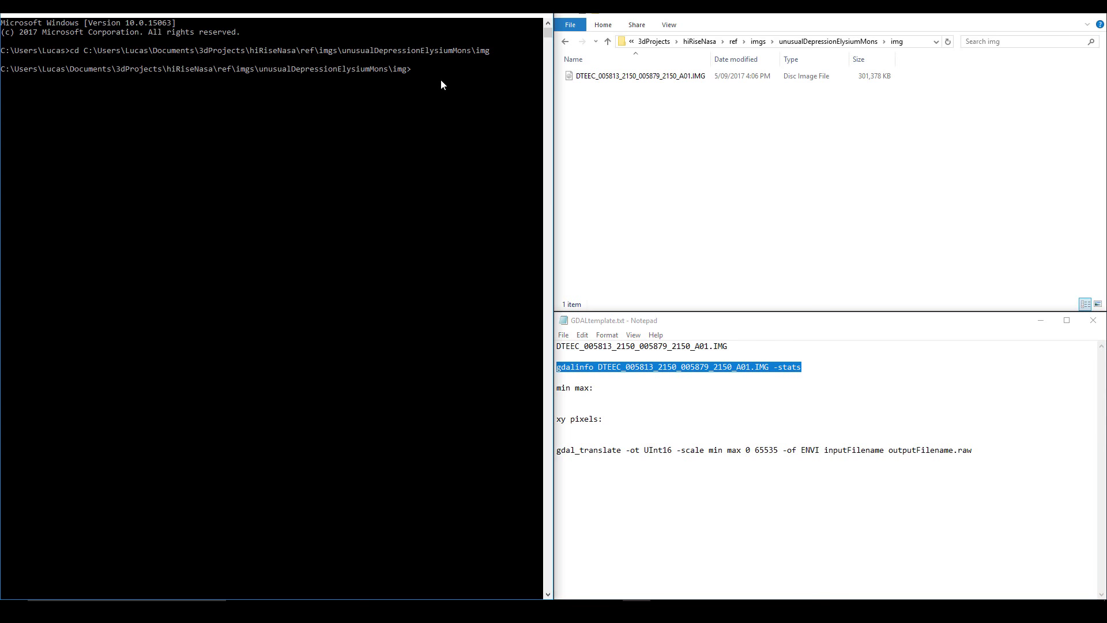
{"action": "right_click", "coordinate": [443, 270]}
{"action": "key", "text": "Return"}
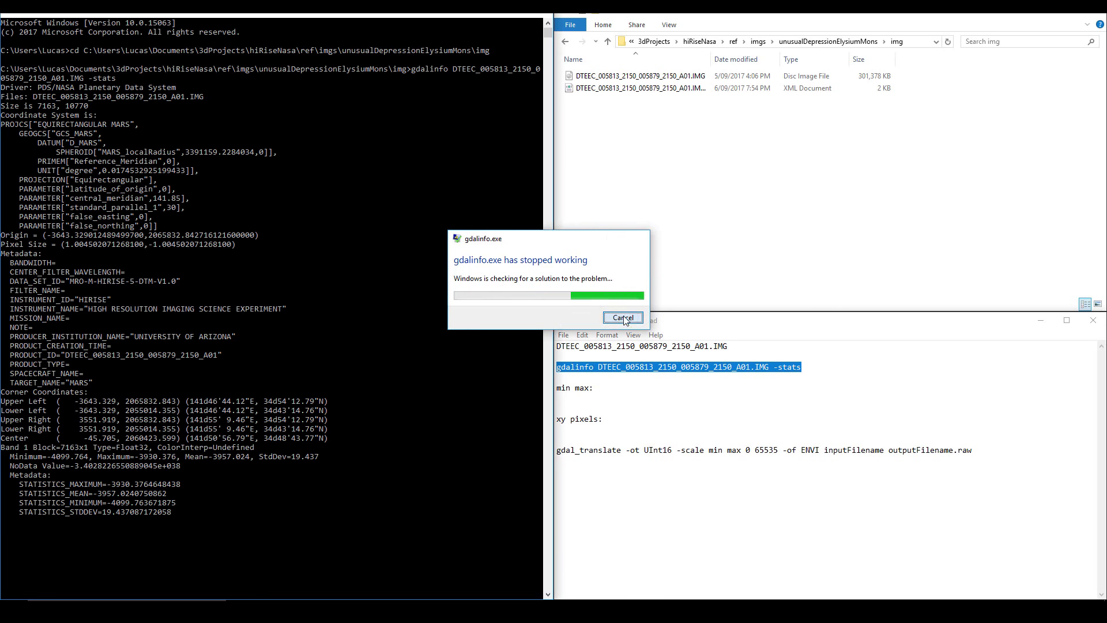
- Dismiss the gdalinfo crash and note the elevation range as -4100 -3930 under min max
{"action": "left_click", "coordinate": [623, 318]}
{"action": "left_click_drag", "start_coordinate": [595, 388], "coordinate": [556, 388]}
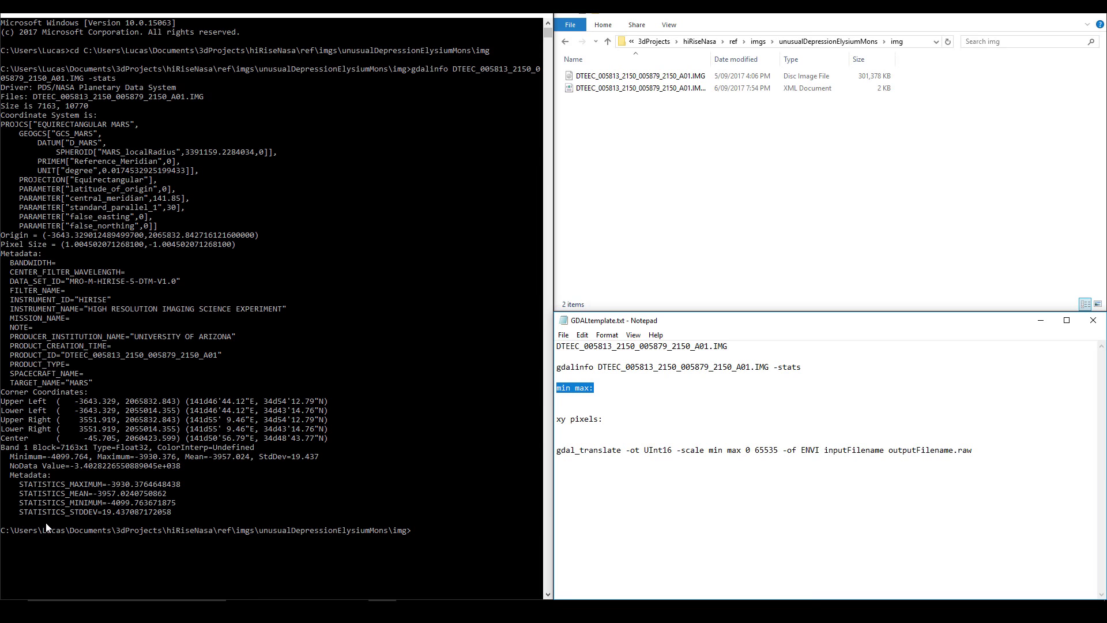
{"action": "left_click", "coordinate": [9, 462]}
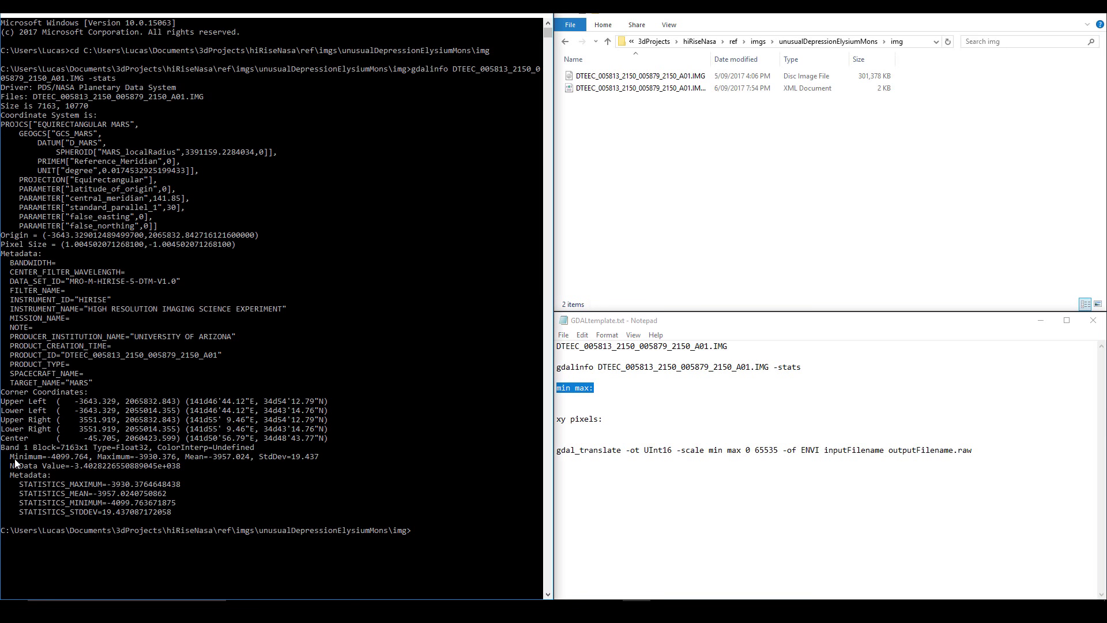
{"action": "left_click_drag", "start_coordinate": [11, 457], "coordinate": [178, 459]}
{"action": "left_click", "coordinate": [580, 396]}
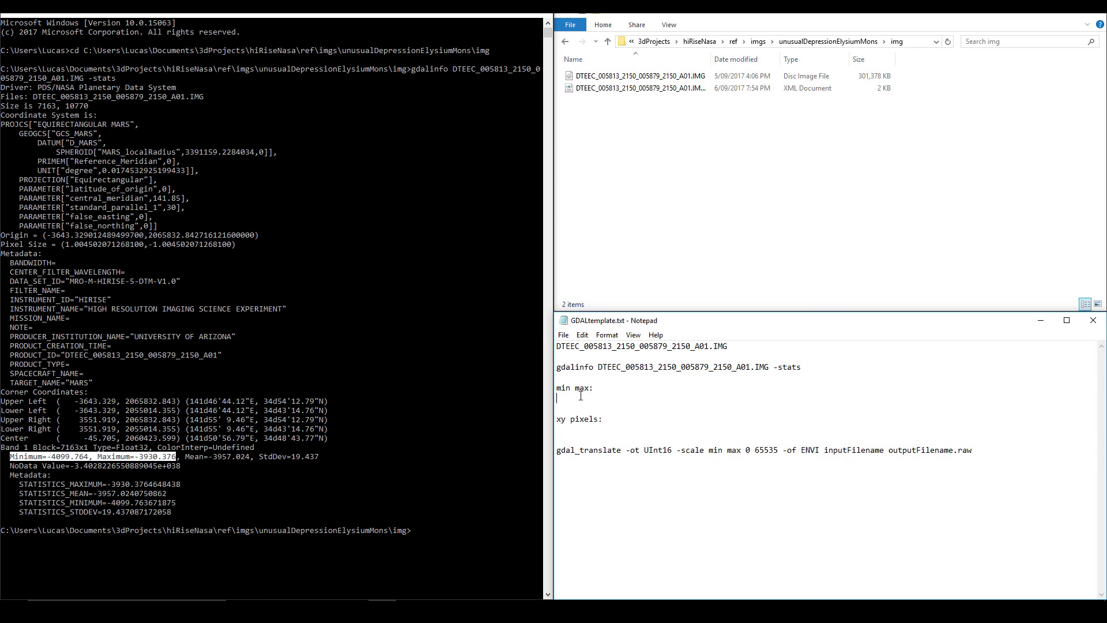
{"action": "type", "text": "-4"}
{"action": "type", "text": "099."}
{"action": "type", "text": "76"}
{"action": "type", "text": "4"}
{"action": "type", "text": " -"}
{"action": "type", "text": "3930"}
{"action": "type", "text": ".376"}
{"action": "key", "text": "Left"}
{"action": "key", "text": "Left"}
{"action": "key", "text": "Left"}
{"action": "key", "text": "Left"}
{"action": "key", "text": "Left"}
{"action": "key", "text": "Left"}
{"action": "key", "text": "Left"}
{"action": "key", "text": "Left"}
{"action": "key", "text": "Left"}
{"action": "key", "text": "Left"}
{"action": "key", "text": "BackSpace"}
{"action": "key", "text": "BackSpace"}
{"action": "key", "text": "BackSpace"}
{"action": "key", "text": "BackSpace"}
{"action": "key", "text": "BackSpace"}
{"action": "key", "text": "BackSpace"}
{"action": "key", "text": "BackSpace"}
{"action": "type", "text": "100"}
{"action": "key", "text": "BackSpace"}
{"action": "key", "text": "BackSpace"}
{"action": "key", "text": "BackSpace"}
{"action": "key", "text": "BackSpace"}
{"action": "key", "text": "BackSpace"}
{"action": "type", "text": "1"}
{"action": "key", "text": "BackSpace"}
{"action": "type", "text": "0"}
- Begin the xy pixels entry with the 7163 raster width from the console output
{"action": "left_click", "coordinate": [604, 420]}
{"action": "left_click_drag", "start_coordinate": [604, 419], "coordinate": [555, 419]}
{"action": "left_click", "coordinate": [94, 105]}
{"action": "left_click_drag", "start_coordinate": [33, 106], "coordinate": [92, 106]}
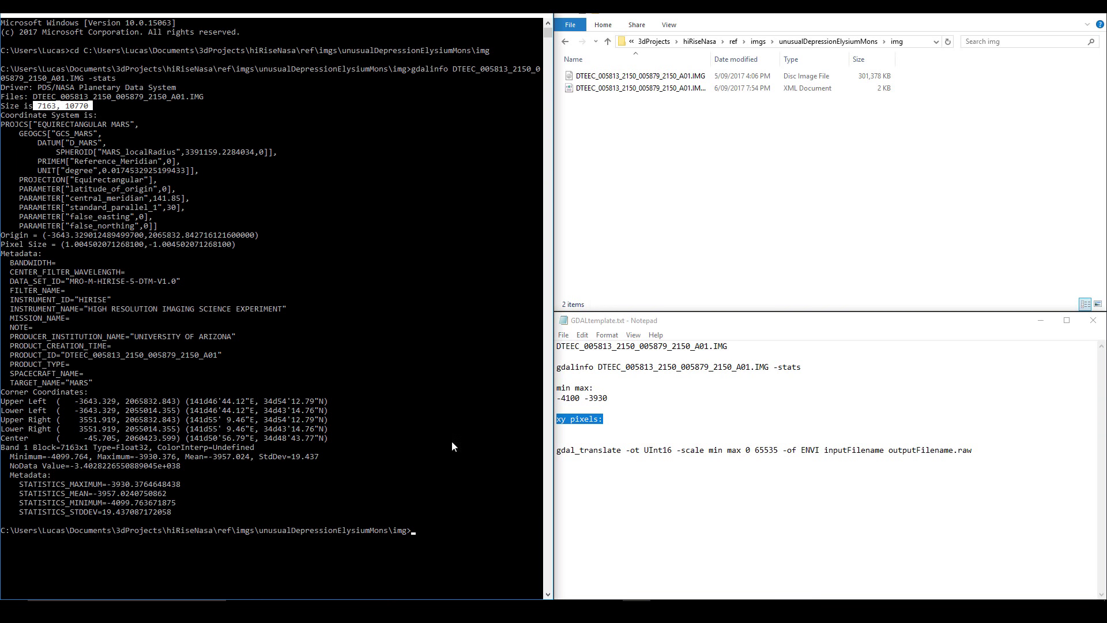
{"action": "left_click", "coordinate": [574, 428]}
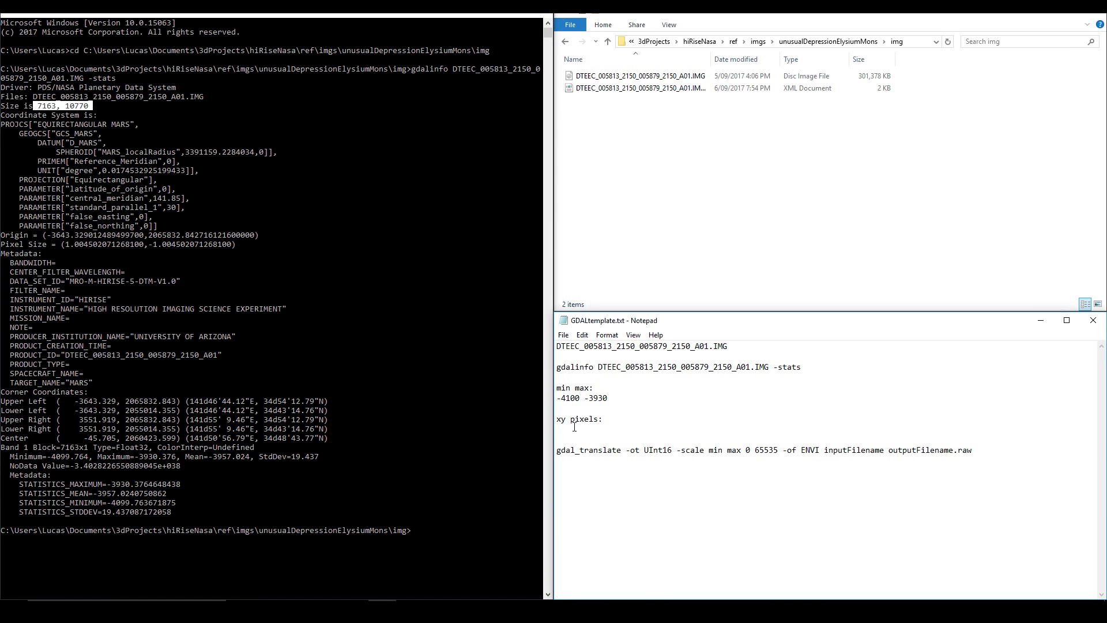
{"action": "type", "text": "7163 10770"}
- Complete xy pixels as 7163 10770 and insert -4100 -3930 into the gdal_translate command
{"action": "left_click", "coordinate": [614, 398]}
{"action": "key", "text": "ctrl+shift+Left"}
{"action": "key", "text": "shift+Home"}
{"action": "key", "text": "shift+Right"}
{"action": "key", "text": "shift+Right"}
{"action": "left_click_drag", "start_coordinate": [610, 398], "coordinate": [563, 397]}
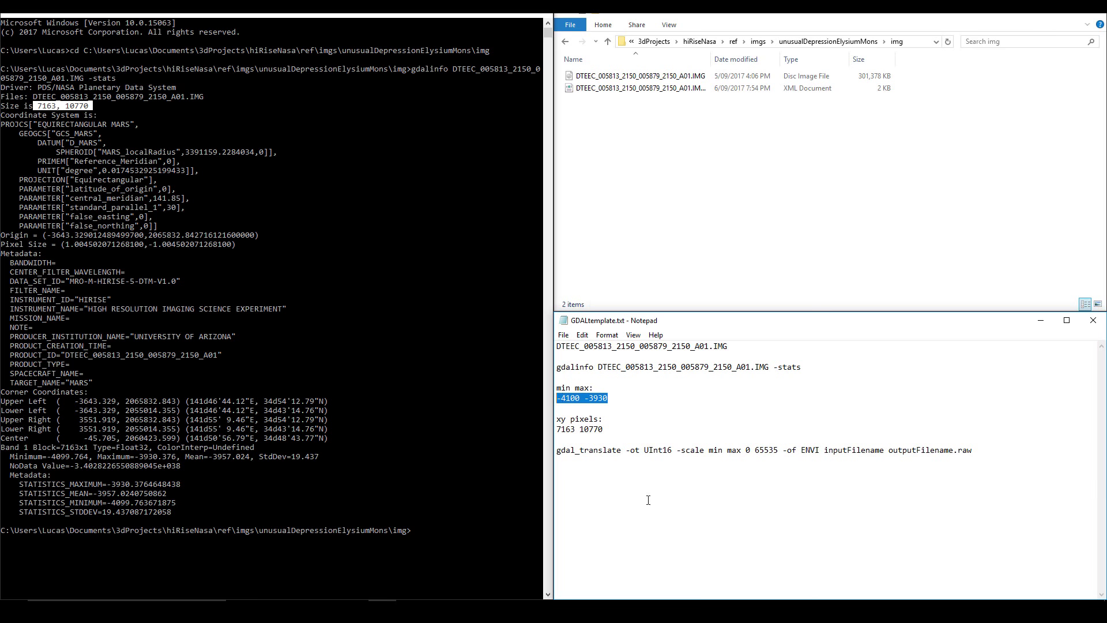
{"action": "left_click_drag", "start_coordinate": [708, 450], "coordinate": [743, 451]}
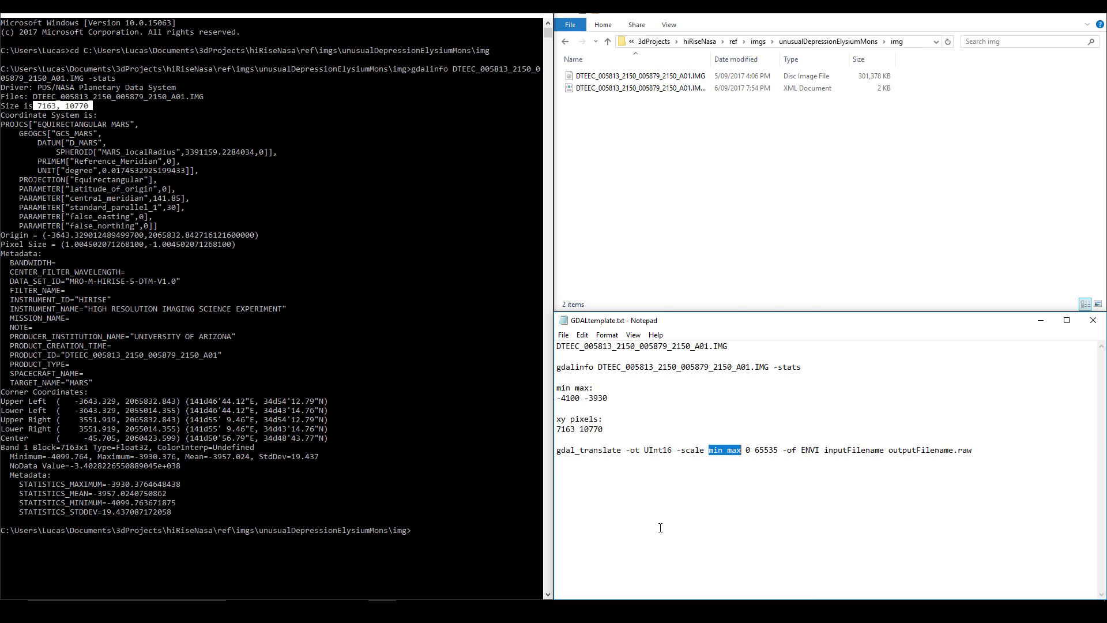
{"action": "type", "text": "-4100 -3930"}
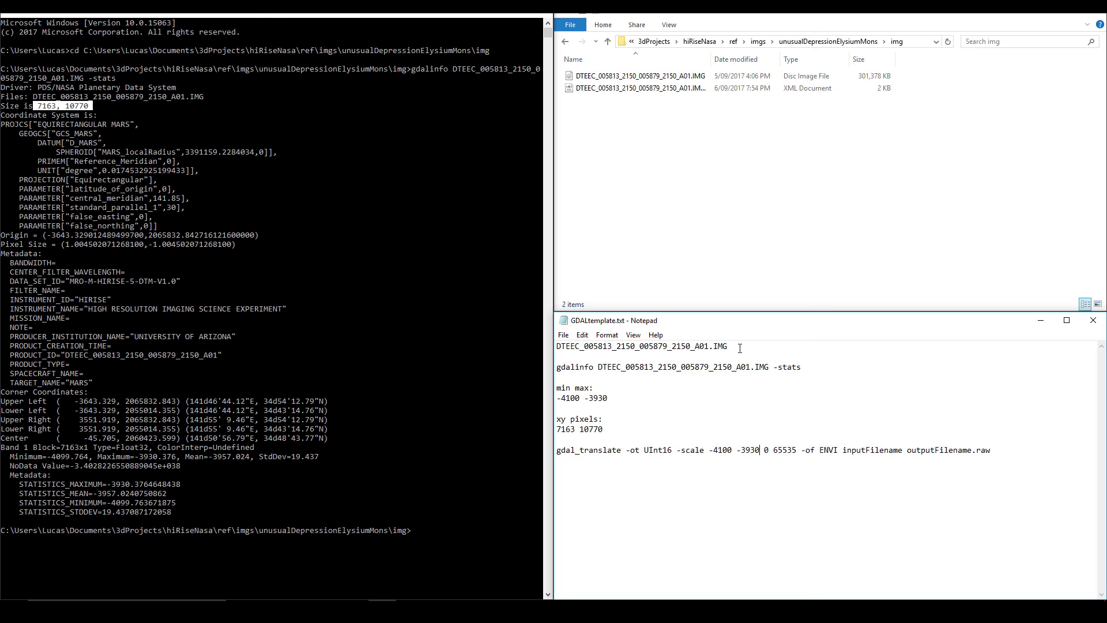
- Set the input to the .IMG file and output to DTEEC_005813_2150_005879_2150_A01_disp.raw
{"action": "left_click_drag", "start_coordinate": [739, 348], "coordinate": [556, 346]}
{"action": "key", "text": "ctrl+c"}
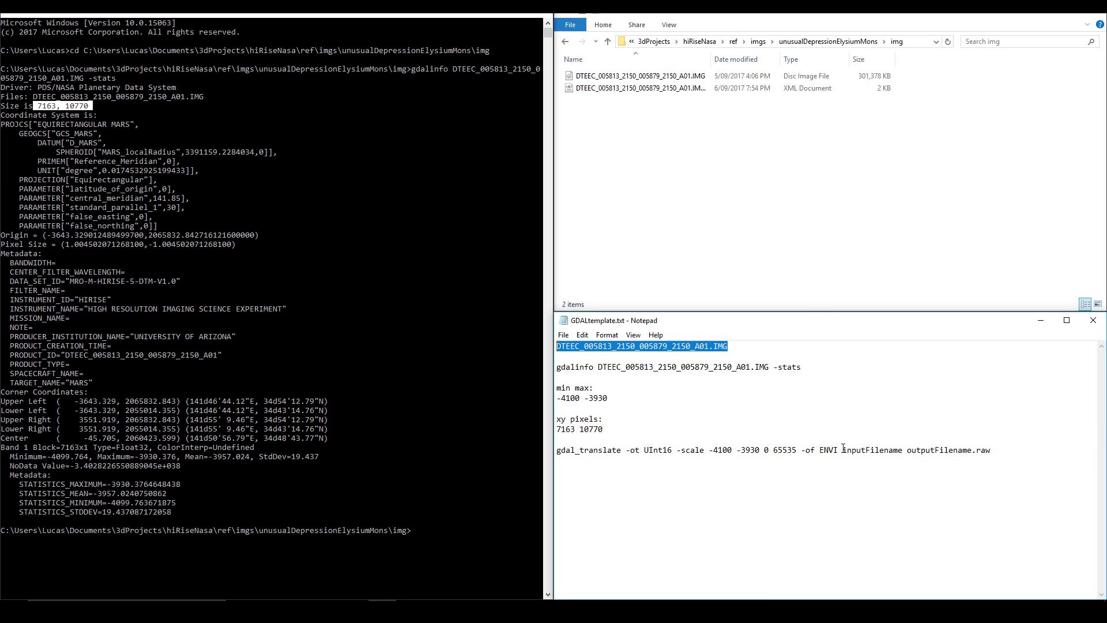
{"action": "left_click_drag", "start_coordinate": [843, 450], "coordinate": [903, 449]}
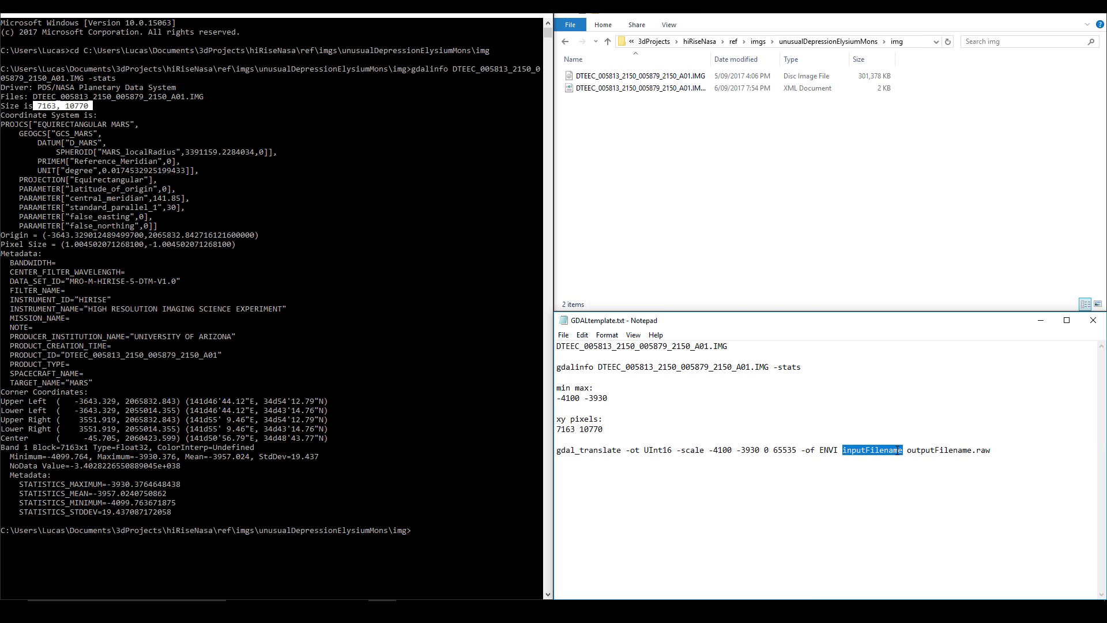
{"action": "key", "text": "ctrl+v"}
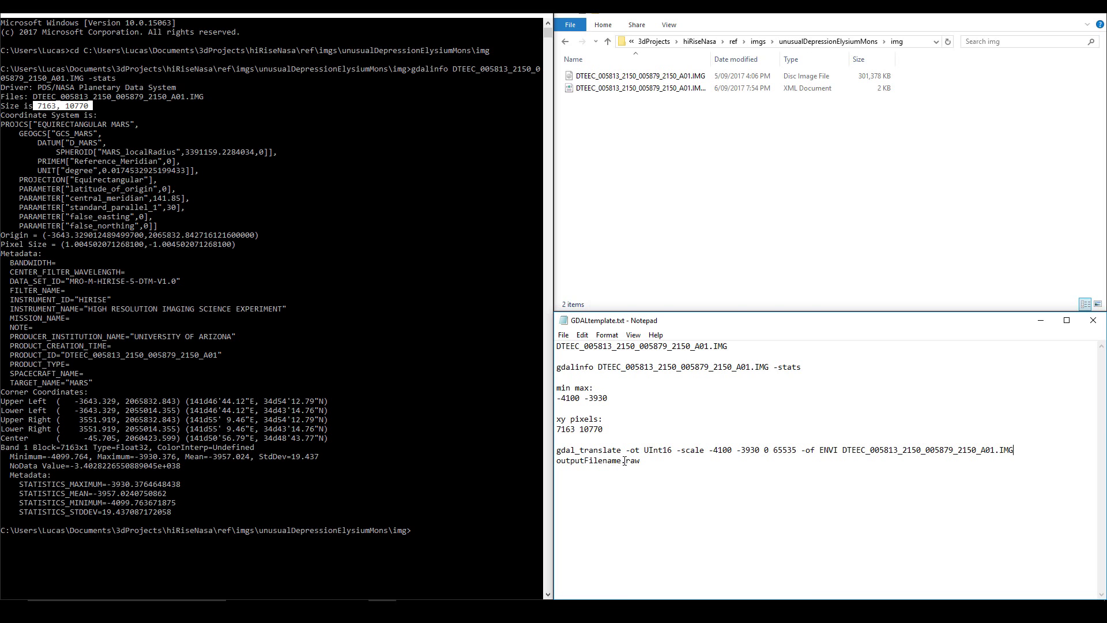
{"action": "left_click_drag", "start_coordinate": [622, 461], "coordinate": [558, 463]}
{"action": "key", "text": "ctrl+v"}
{"action": "key", "text": "BackSpace"}
{"action": "key", "text": "BackSpace"}
{"action": "key", "text": "BackSpace"}
{"action": "key", "text": "BackSpace"}
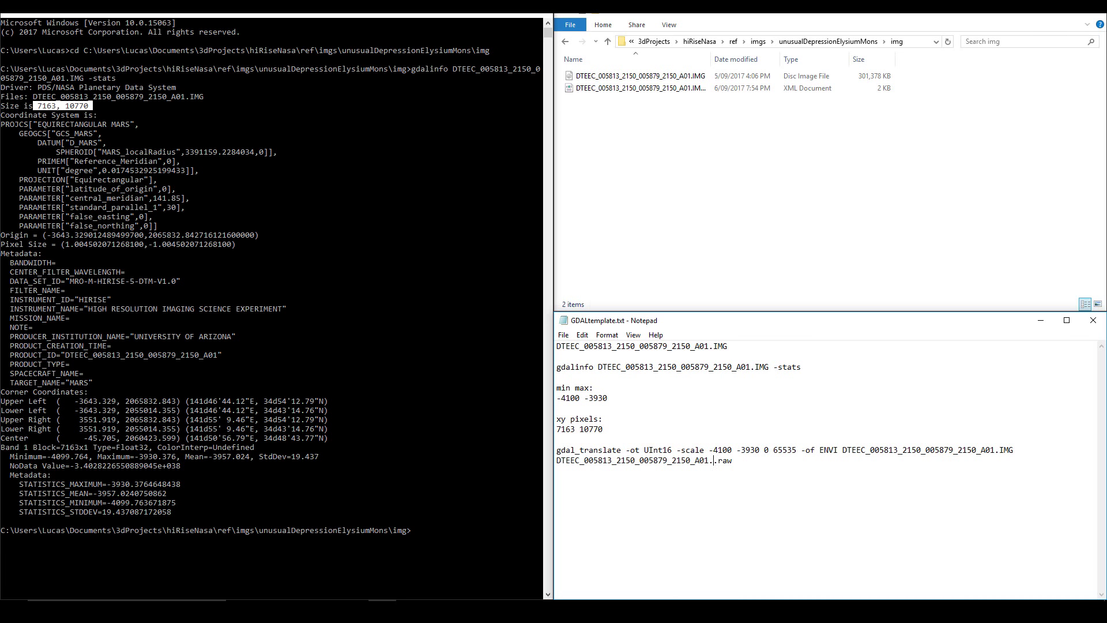
{"action": "type", "text": "_disp"}
- Run the finished gdal_translate command in Command Prompt and dismiss the crash report
{"action": "left_click_drag", "start_coordinate": [751, 460], "coordinate": [549, 448]}
{"action": "key", "text": "ctrl+c"}
{"action": "left_click", "coordinate": [635, 191]}
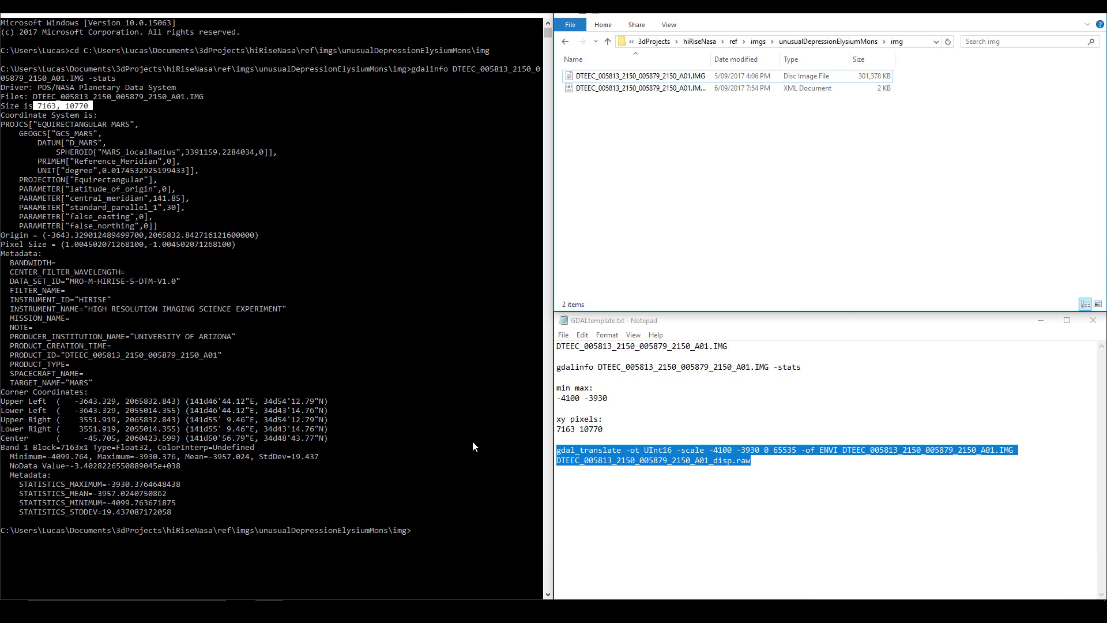
{"action": "key", "text": "ctrl+v"}
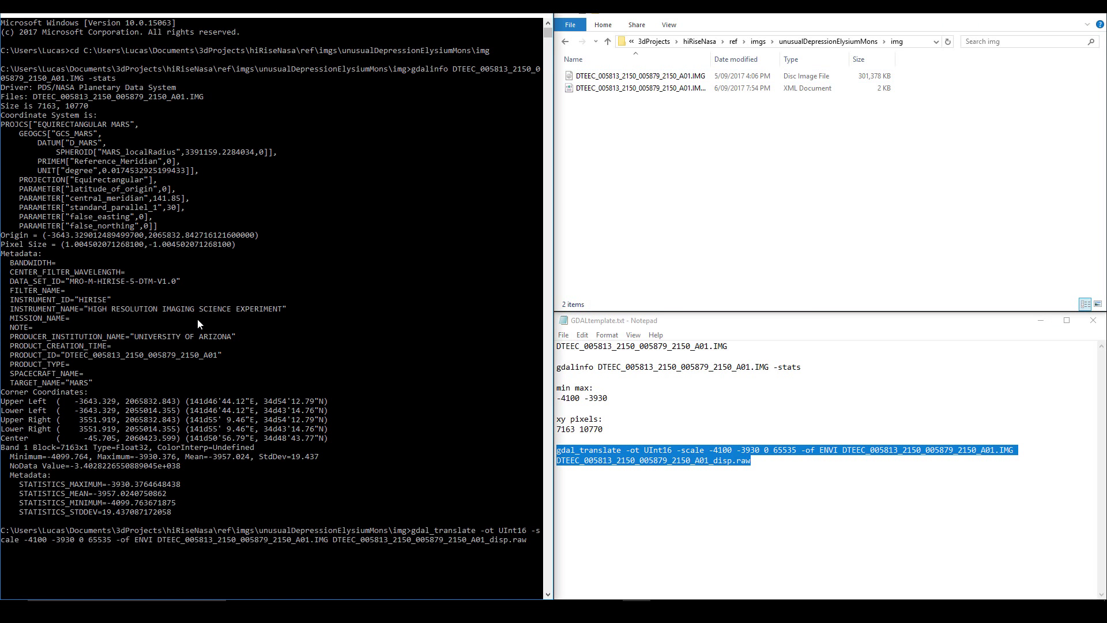
{"action": "key", "text": "Return"}
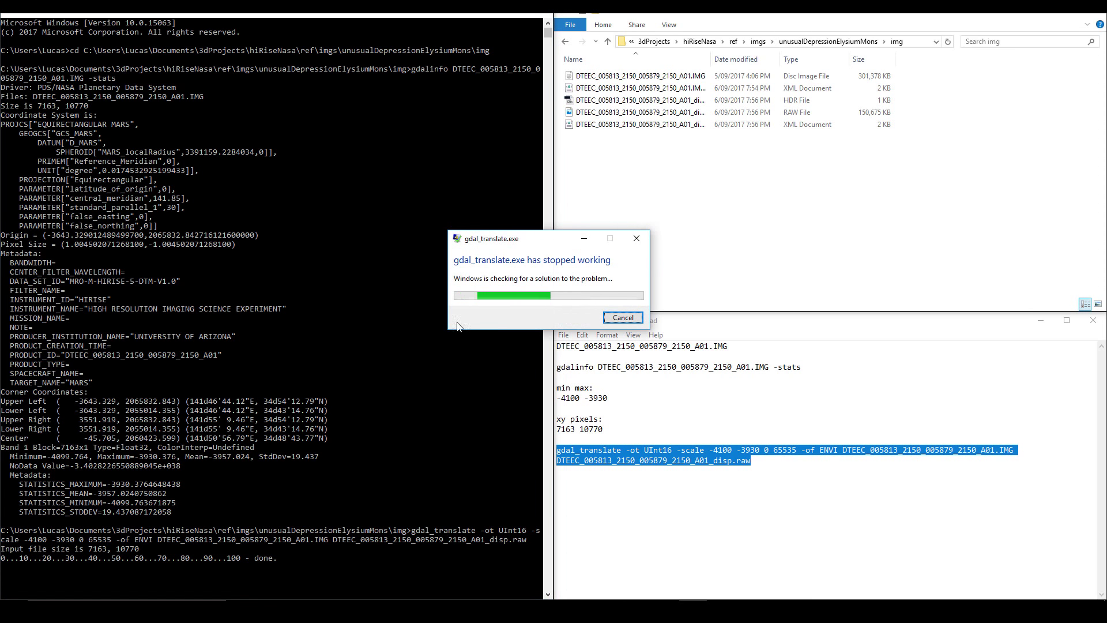
{"action": "left_click", "coordinate": [631, 319]}
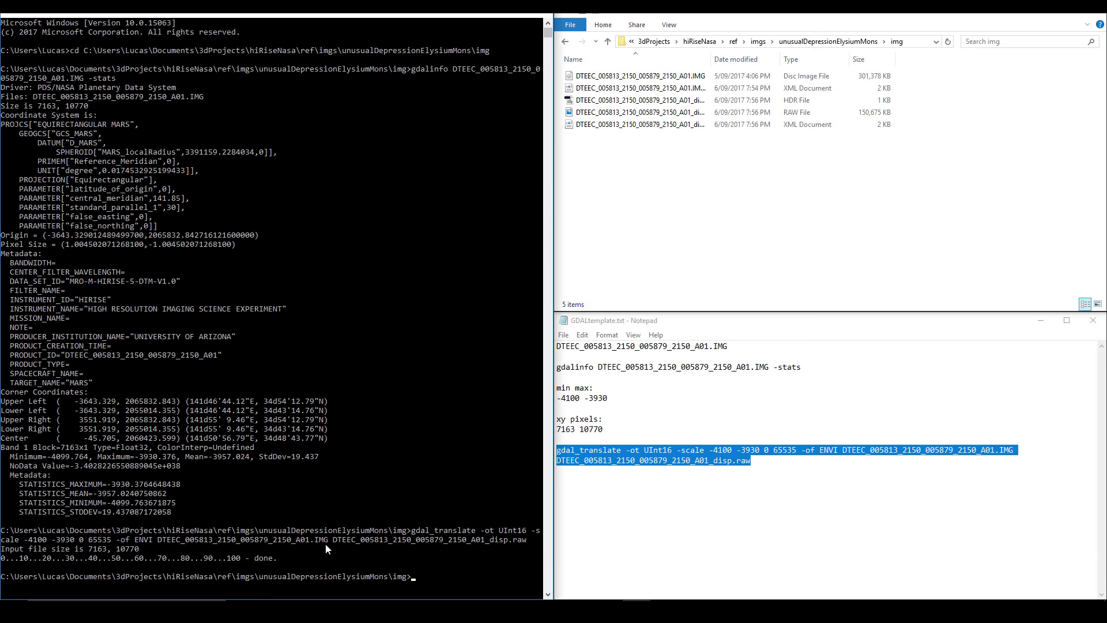
- Confirm the conversion is done and drag the _disp.raw file from Explorer into Photoshop
{"action": "left_click_drag", "start_coordinate": [290, 558], "coordinate": [1, 558]}
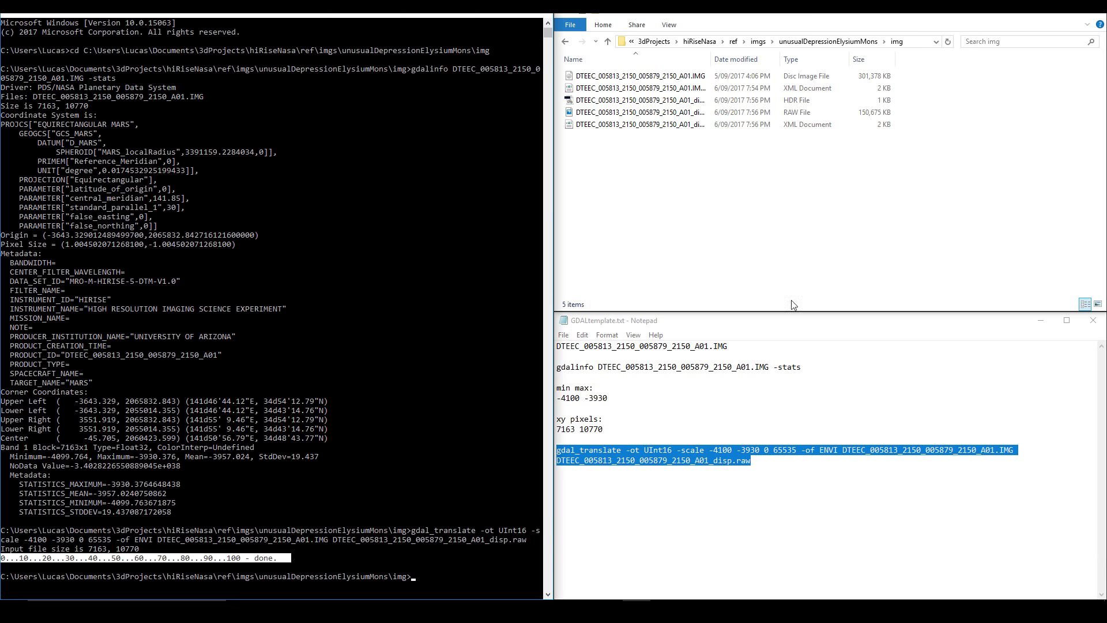
{"action": "left_click_drag", "start_coordinate": [712, 59], "coordinate": [765, 59]}
{"action": "double_click", "coordinate": [737, 194]}
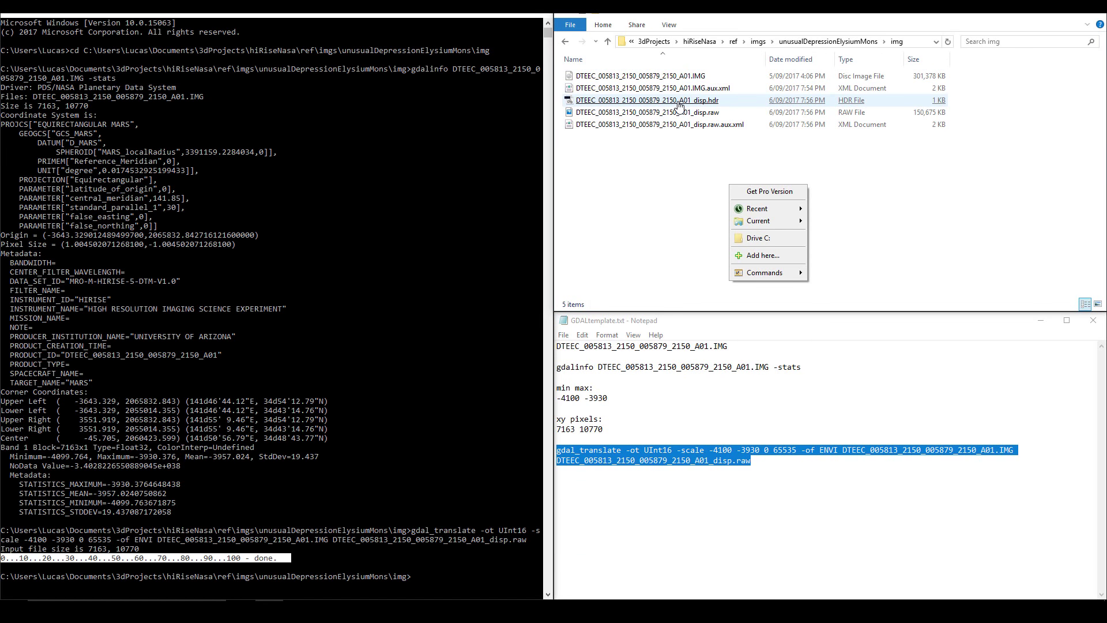
{"action": "left_click", "coordinate": [654, 112]}
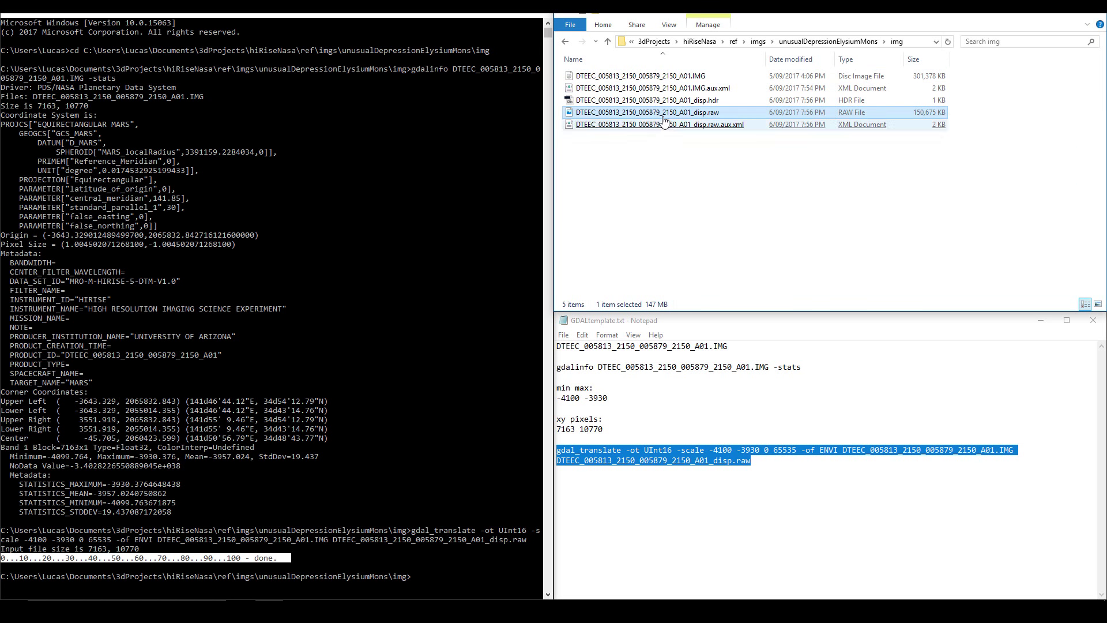
{"action": "left_click_drag", "start_coordinate": [664, 118], "coordinate": [437, 446]}
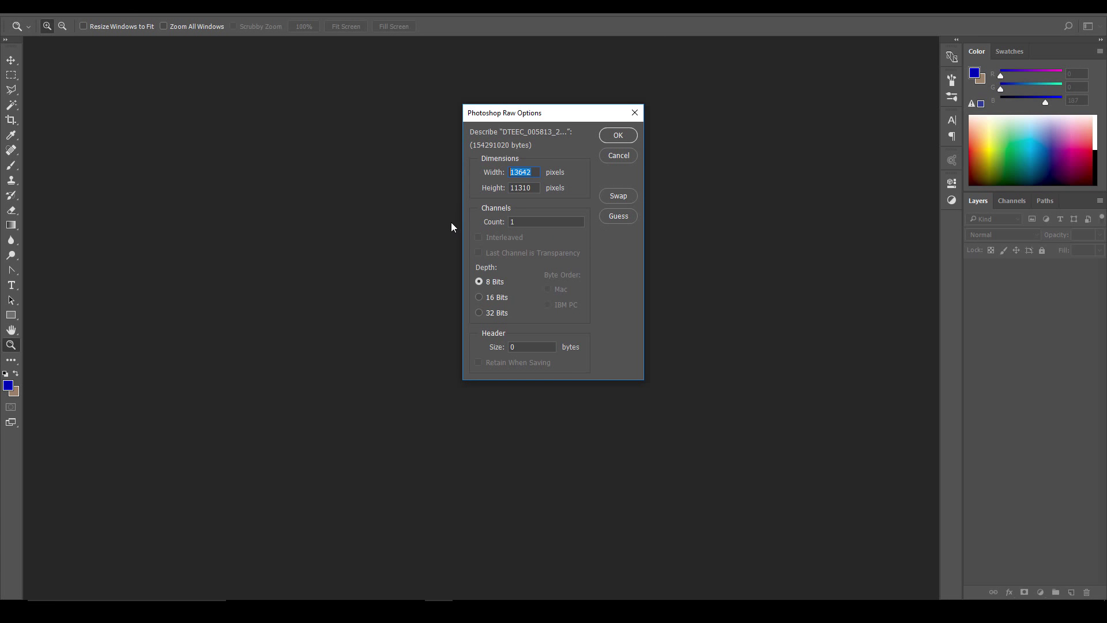
- Enter width 7163 and height 10770, with 16 Bits depth and IBM PC byte order, in Raw Options
{"action": "double_click", "coordinate": [535, 183]}
{"action": "type", "text": "13642"}
{"action": "key", "text": "alt+Tab"}
{"action": "left_click", "coordinate": [581, 430]}
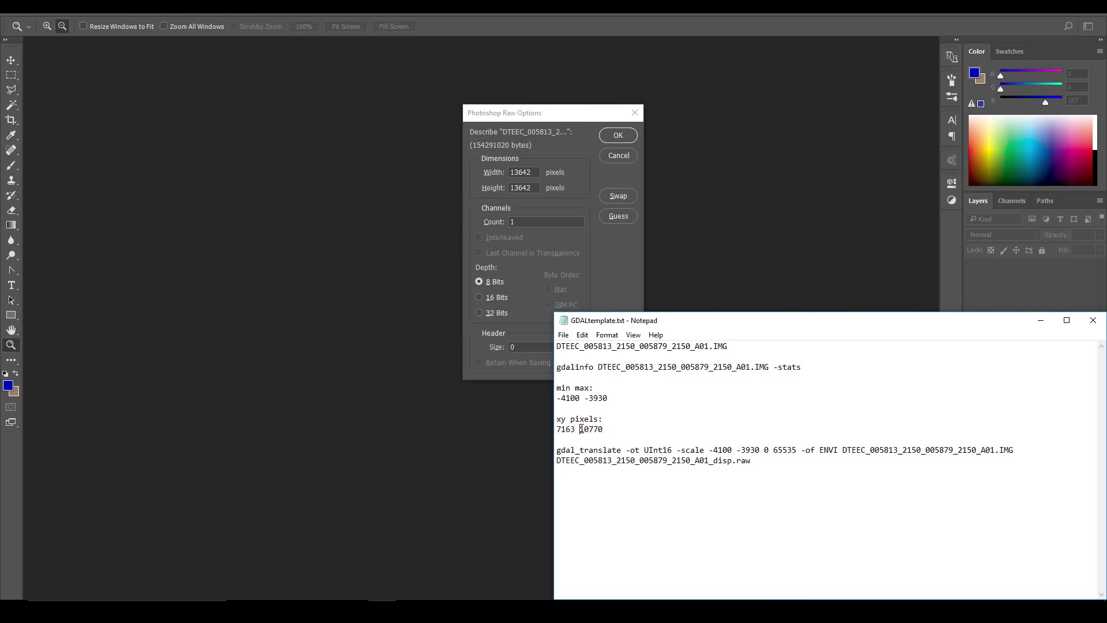
{"action": "left_click_drag", "start_coordinate": [607, 430], "coordinate": [579, 429]}
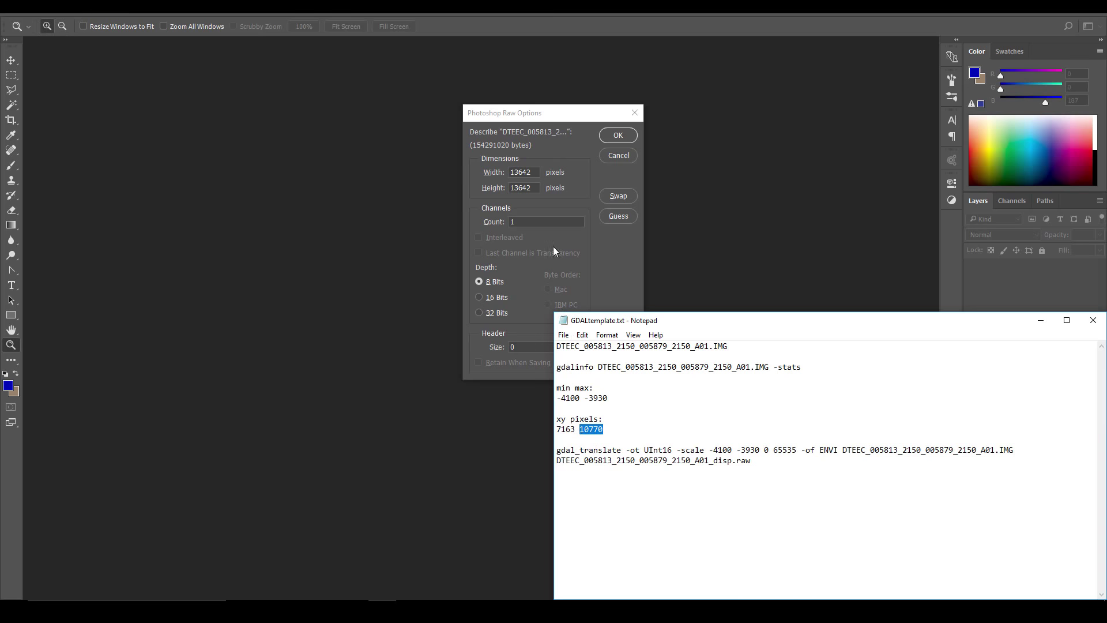
{"action": "double_click", "coordinate": [536, 193]}
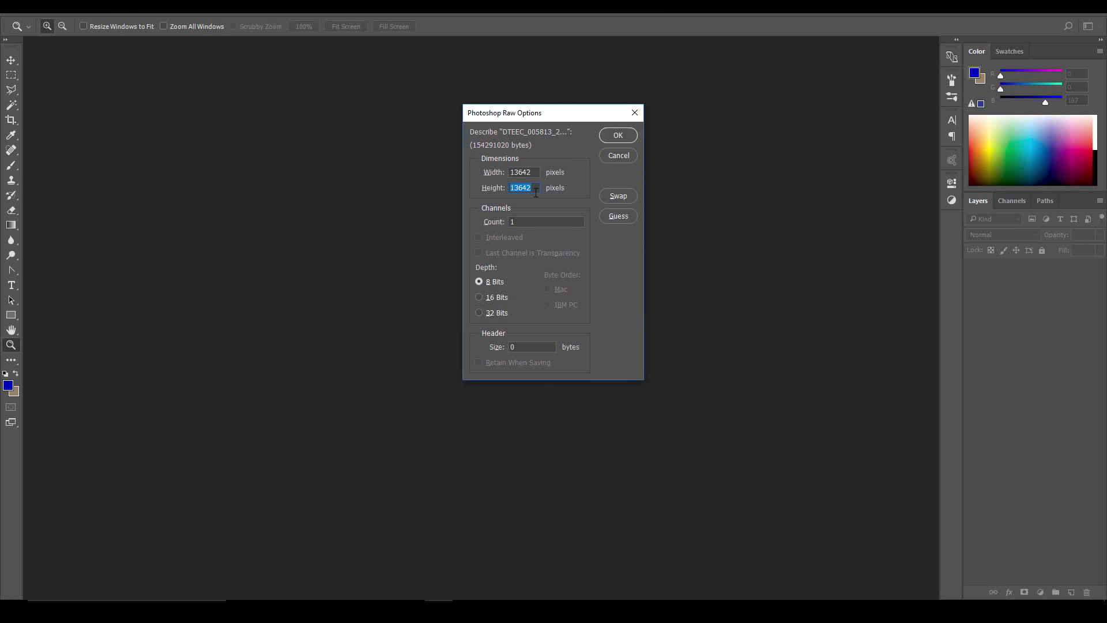
{"action": "type", "text": "10770"}
{"action": "double_click", "coordinate": [536, 173]}
{"action": "type", "text": "7"}
{"action": "left_click", "coordinate": [481, 296]}
{"action": "left_click", "coordinate": [548, 305]}
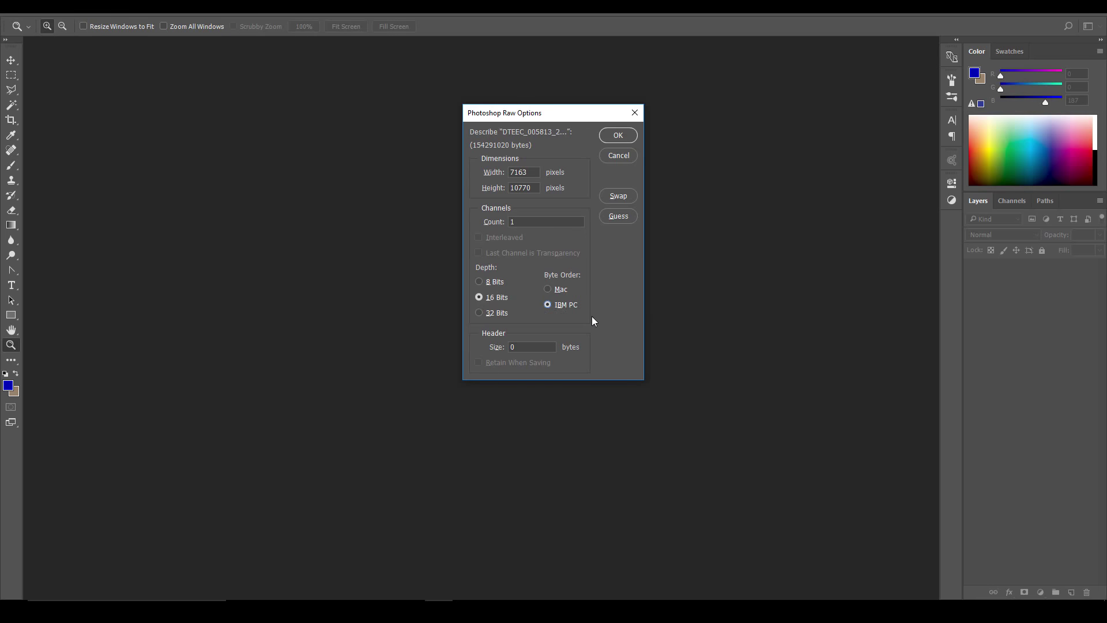
- Open the raw heightmap and zoom in on the central crater, then back out
{"action": "left_click", "coordinate": [625, 137]}
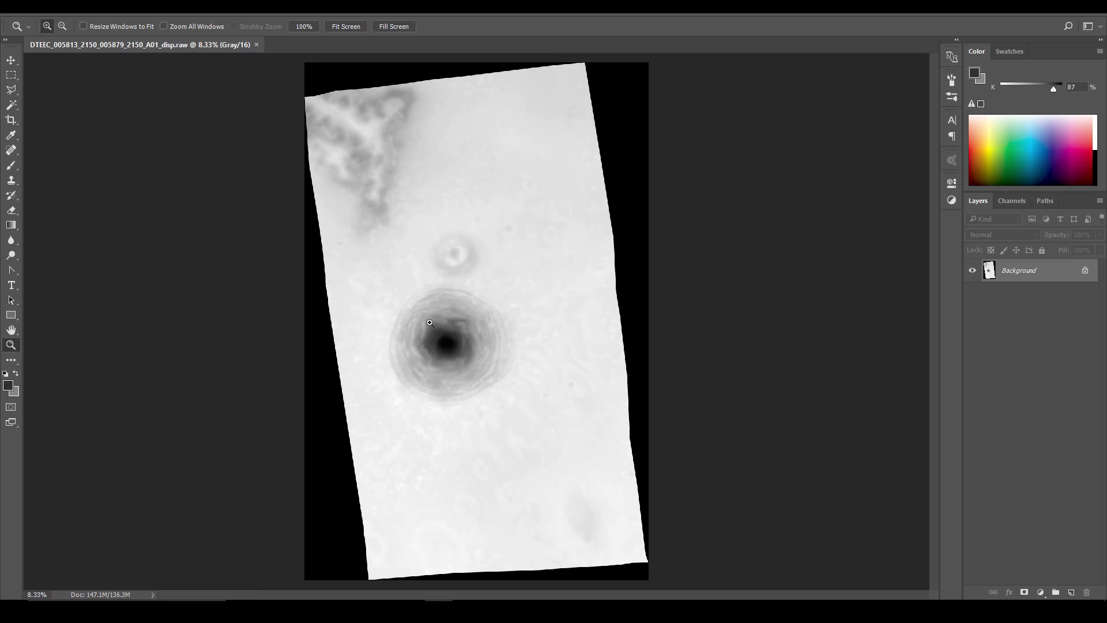
{"action": "left_click", "coordinate": [432, 374]}
{"action": "left_click", "coordinate": [433, 371]}
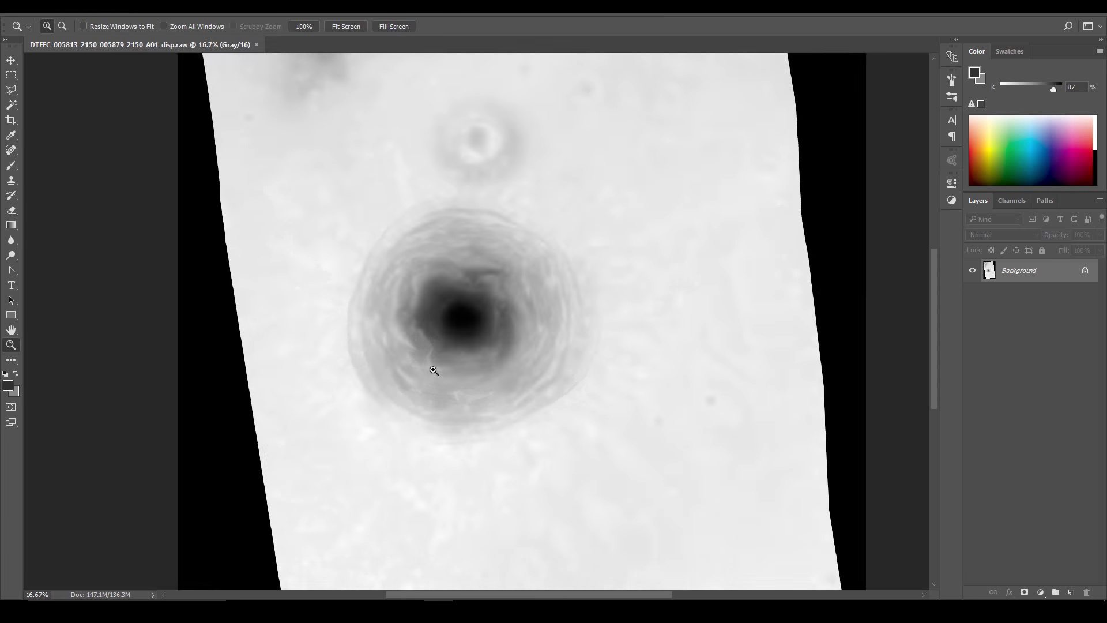
{"action": "left_click", "coordinate": [434, 370], "text": "alt"}
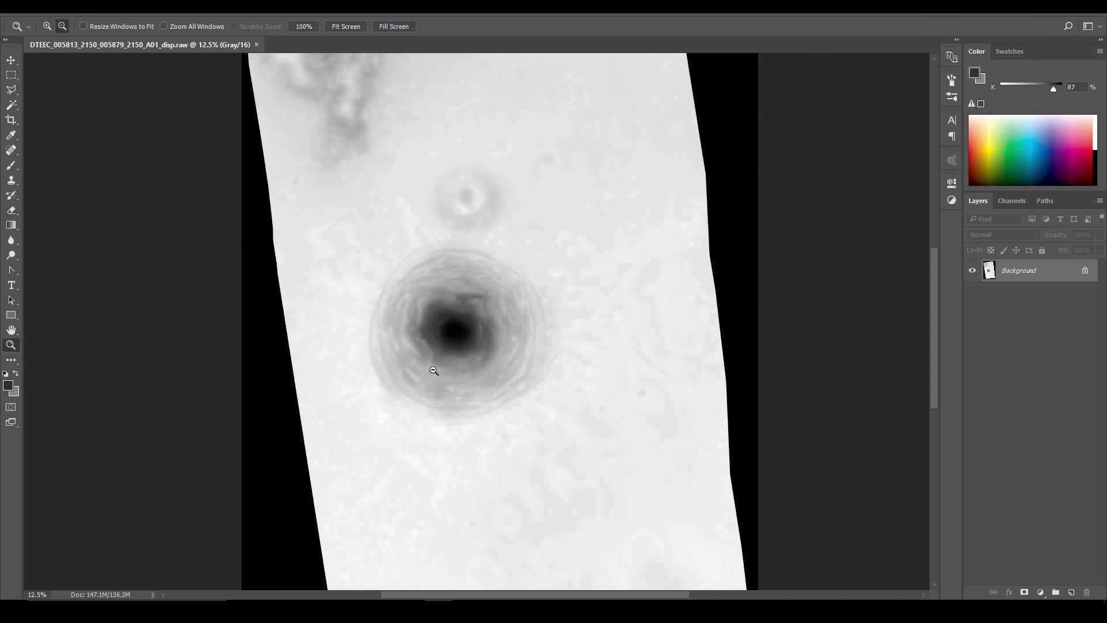
{"action": "left_click", "coordinate": [427, 382], "text": "alt"}
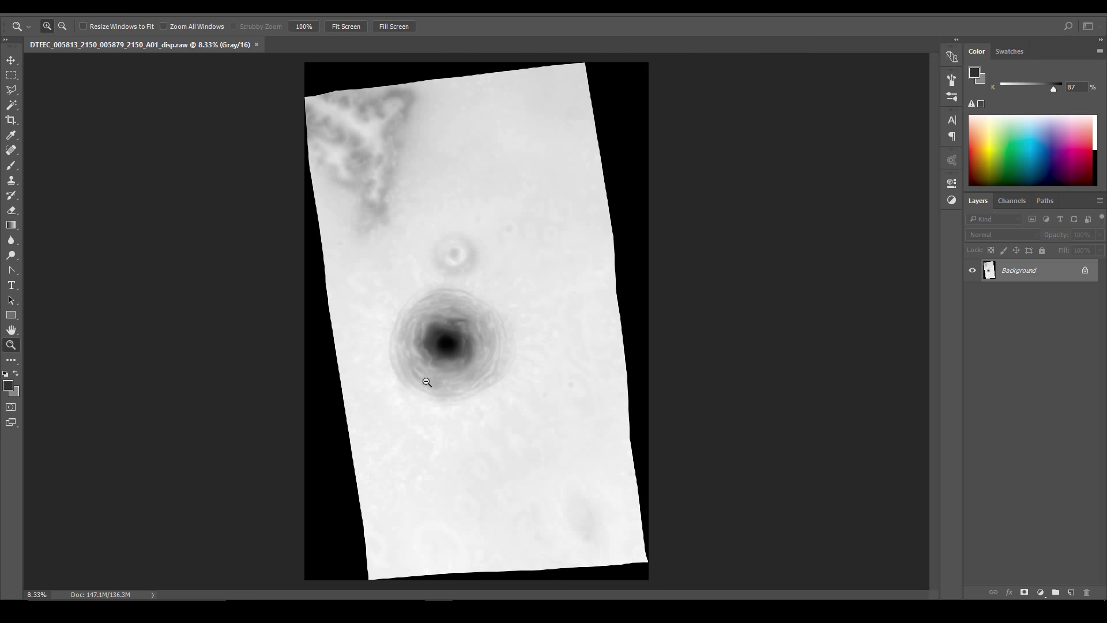
- Save the heightmap as TIFF DTEEC_005813_2150_005879_2150_A01_disp.tif with default TIFF options
{"action": "left_click", "coordinate": [30, 7]}
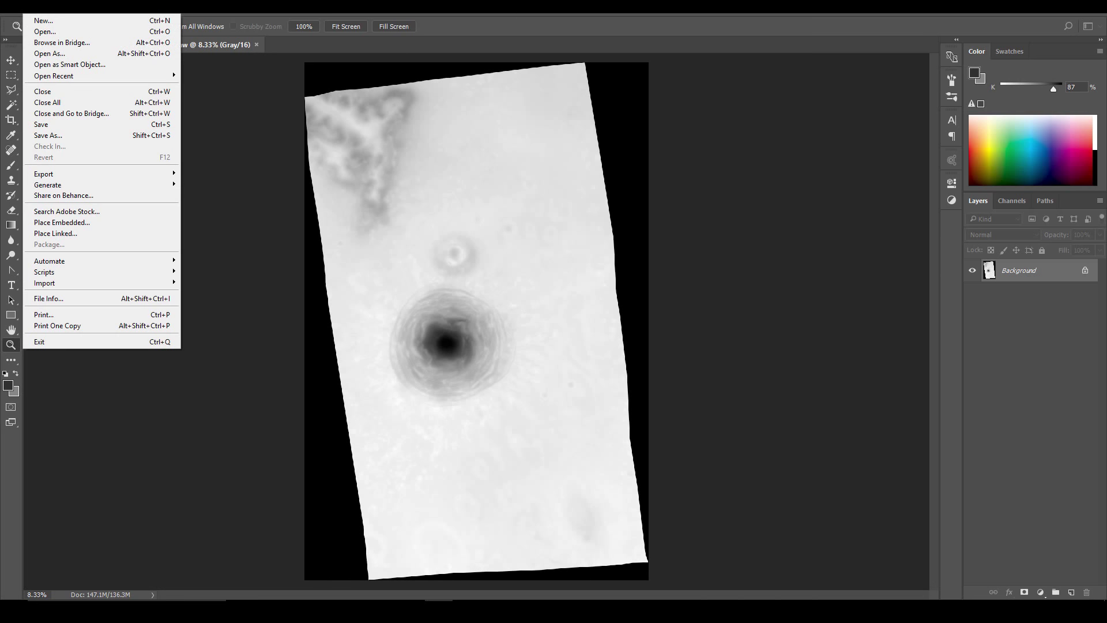
{"action": "left_click", "coordinate": [67, 133]}
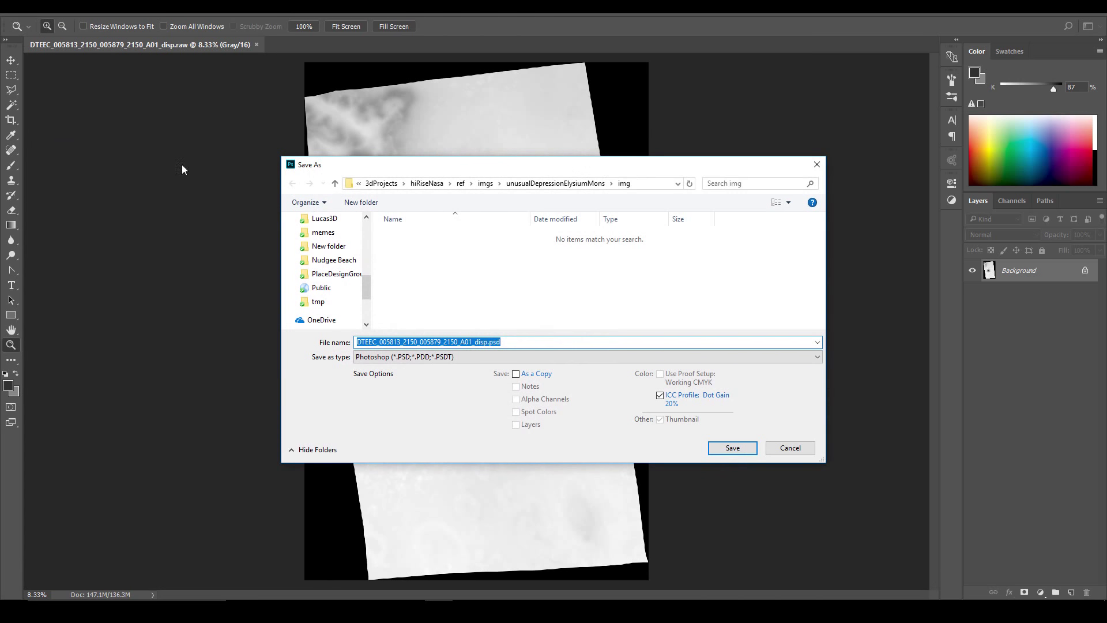
{"action": "left_click", "coordinate": [476, 358]}
{"action": "left_click", "coordinate": [392, 464]}
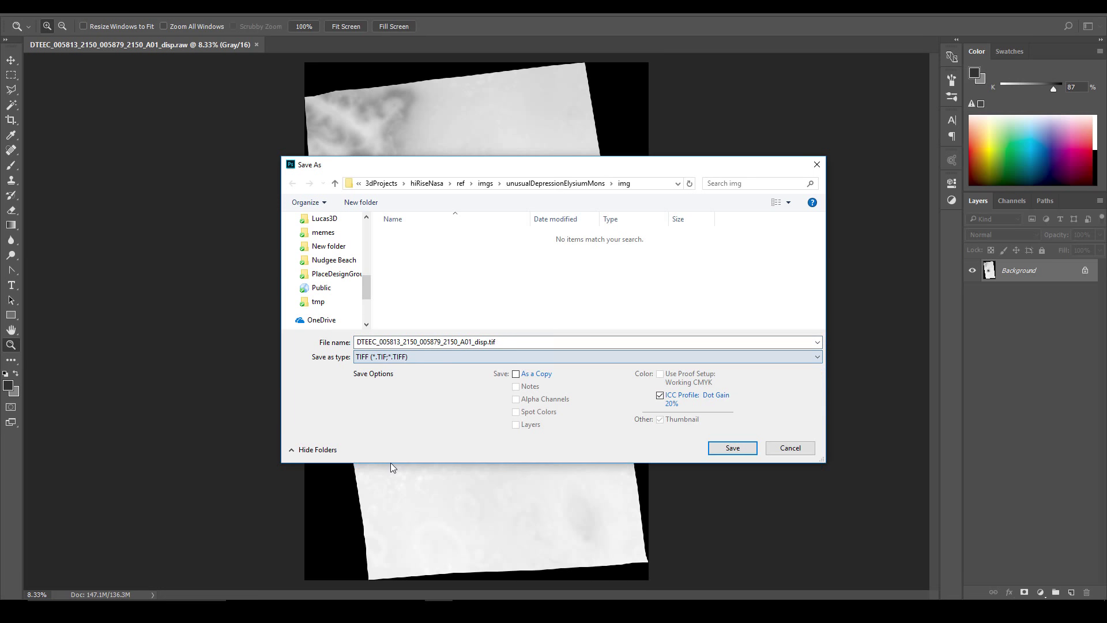
{"action": "left_click", "coordinate": [732, 447]}
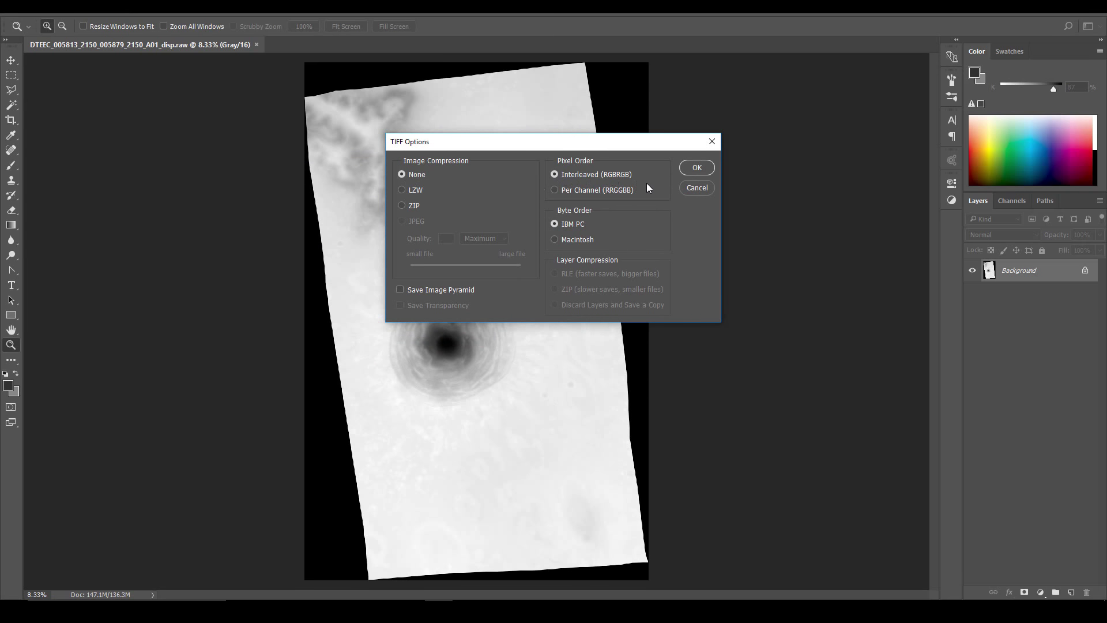
{"action": "left_click", "coordinate": [704, 170]}
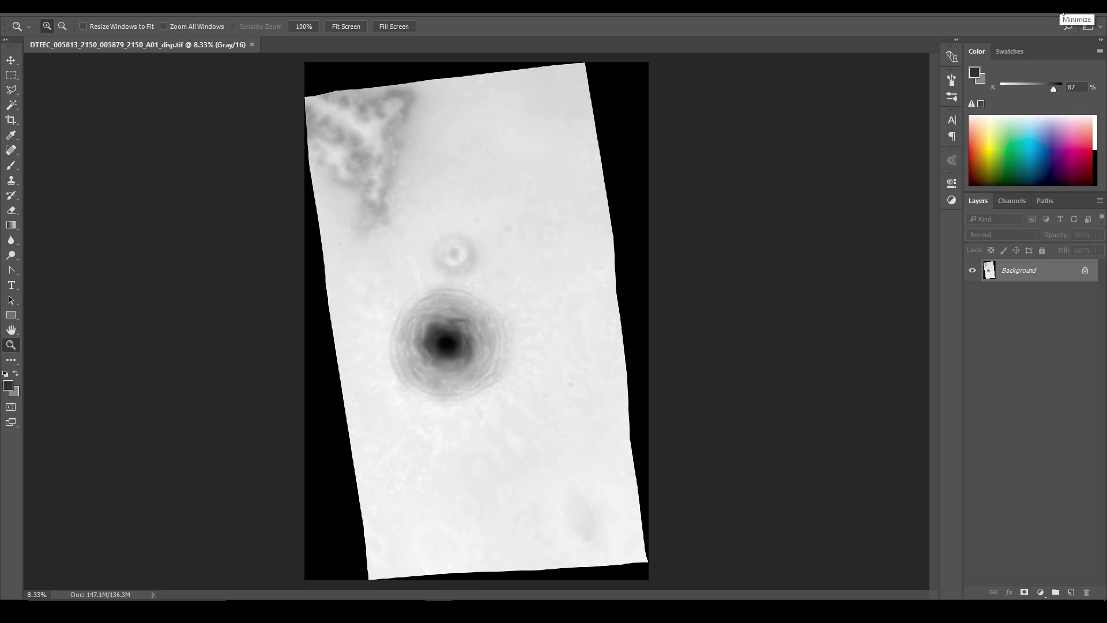
- Hide Photoshop and check the 150,696 KB _disp.tif in the img folder and its full path
{"action": "left_click", "coordinate": [1062, 13]}
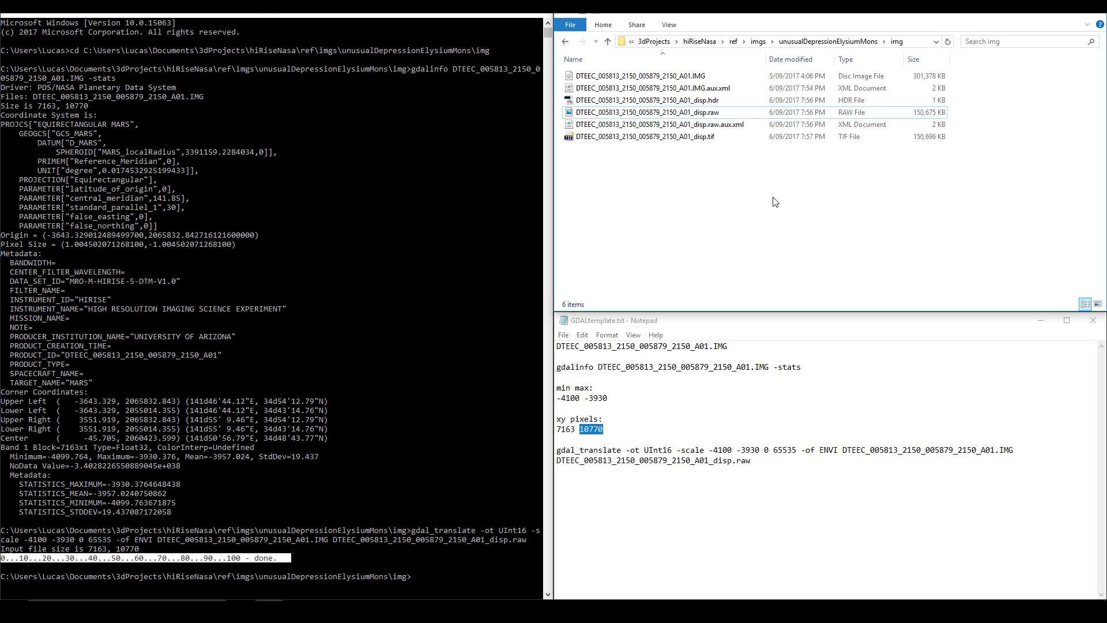
{"action": "left_click", "coordinate": [917, 41]}
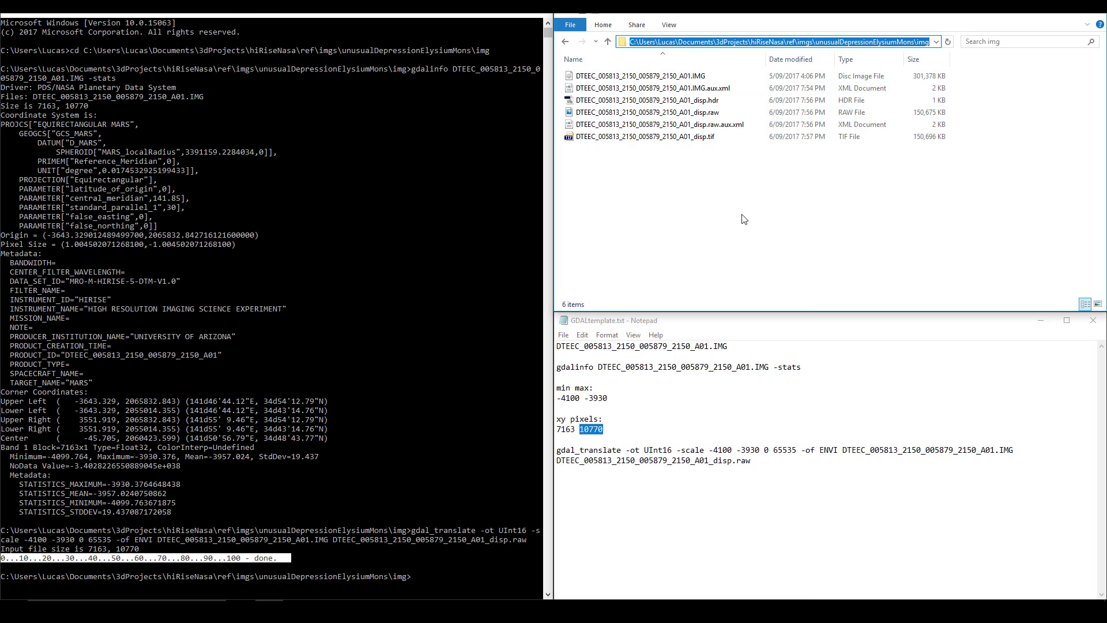
{"action": "left_click", "coordinate": [740, 225]}
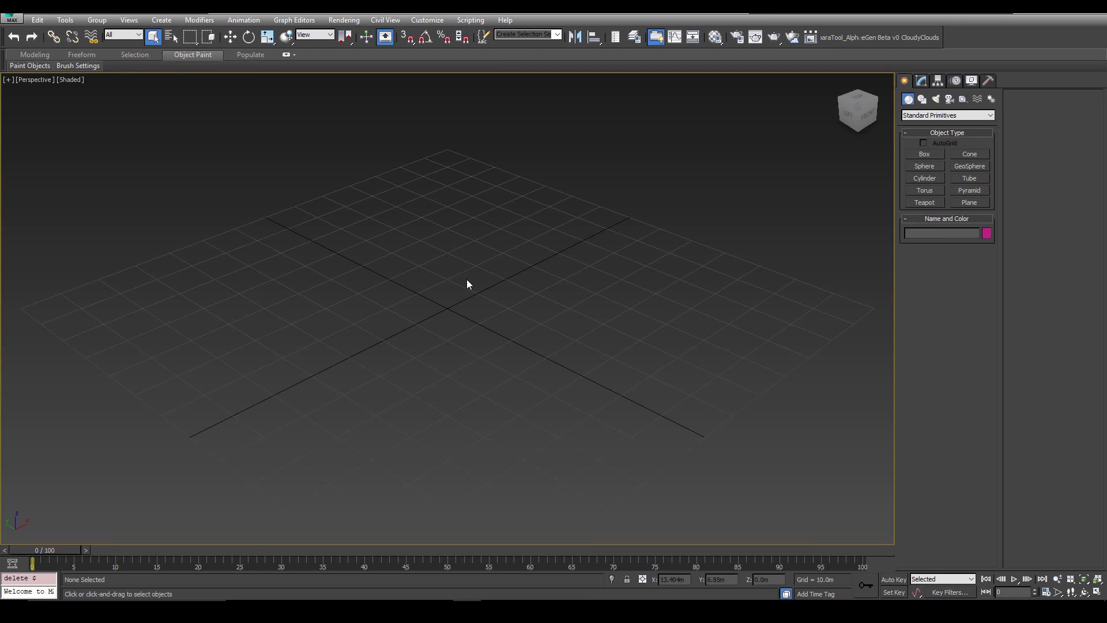
- Run the Lucas3D workspace macro and make an image plane from the PSP_005813 crater image
{"action": "key", "text": "alt+w"}
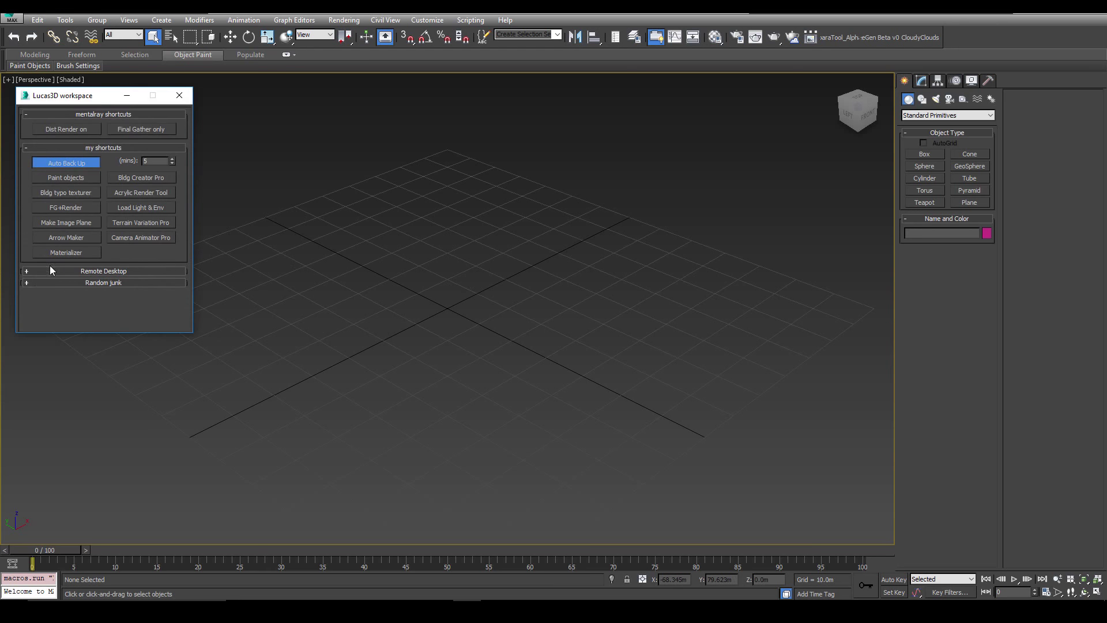
{"action": "left_click", "coordinate": [55, 224]}
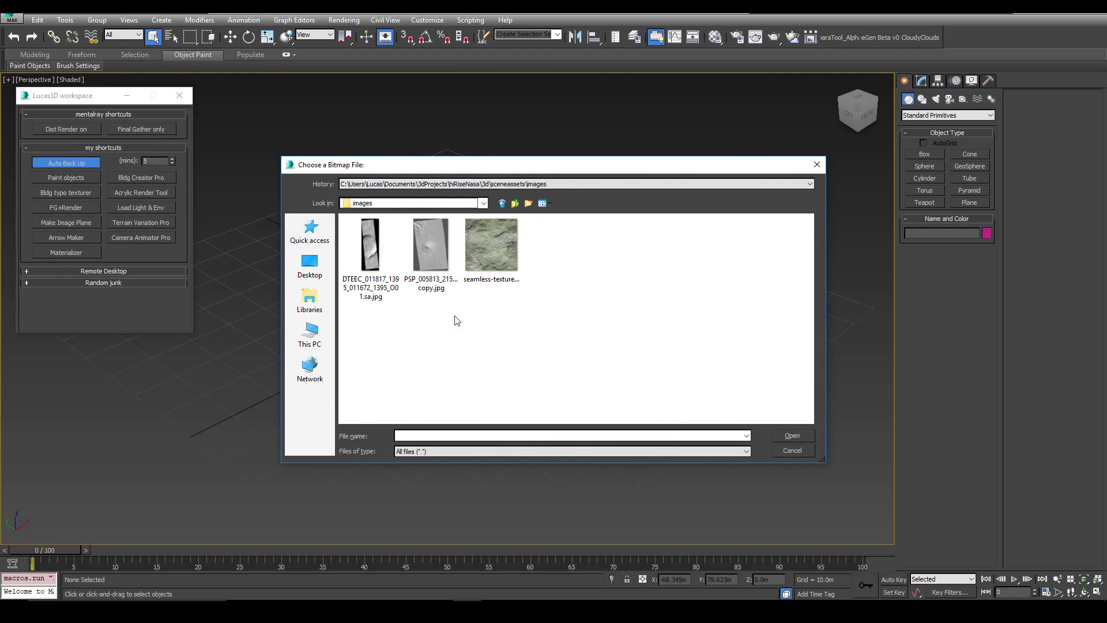
{"action": "left_click", "coordinate": [423, 247]}
{"action": "double_click", "coordinate": [429, 253]}
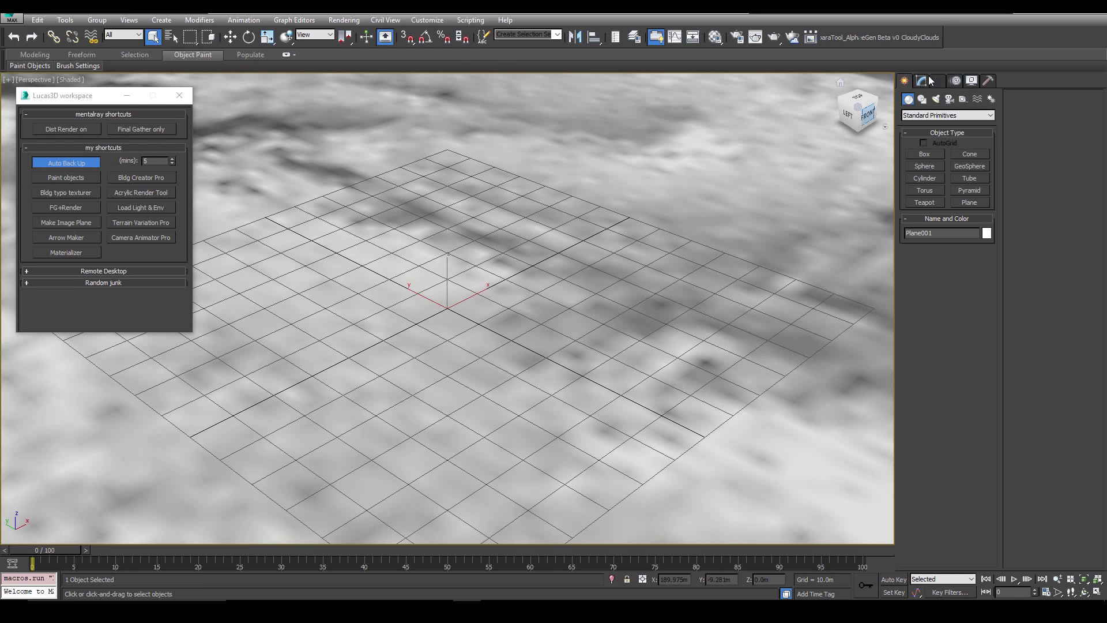
{"action": "left_click", "coordinate": [920, 82]}
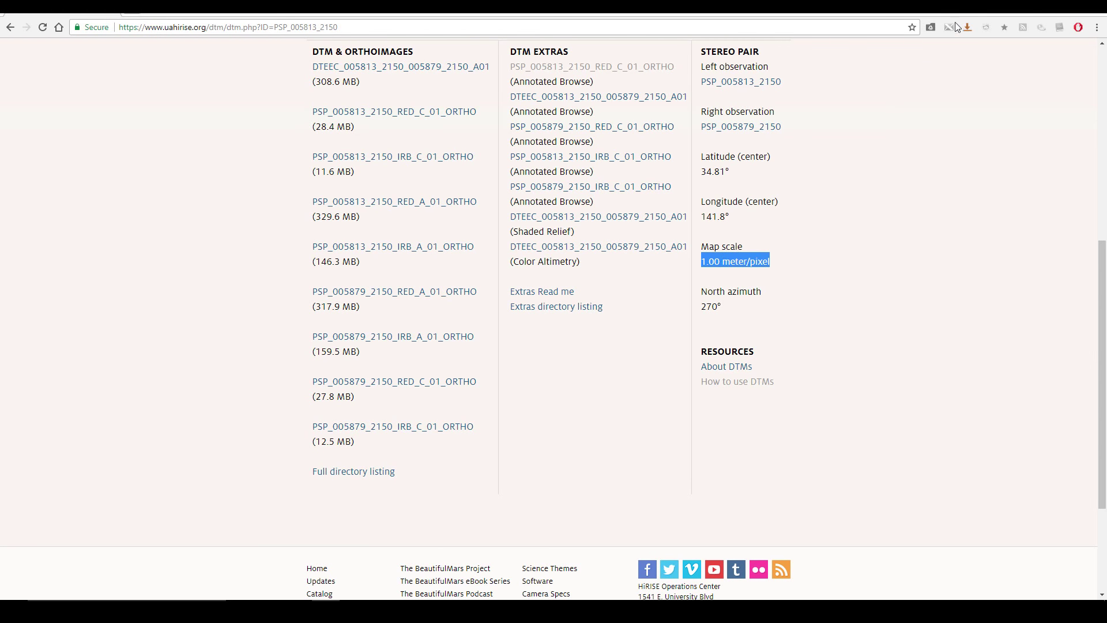
- Frame the terrain plane in the viewport and turn on edged-faces display
{"action": "left_click", "coordinate": [1044, 13]}
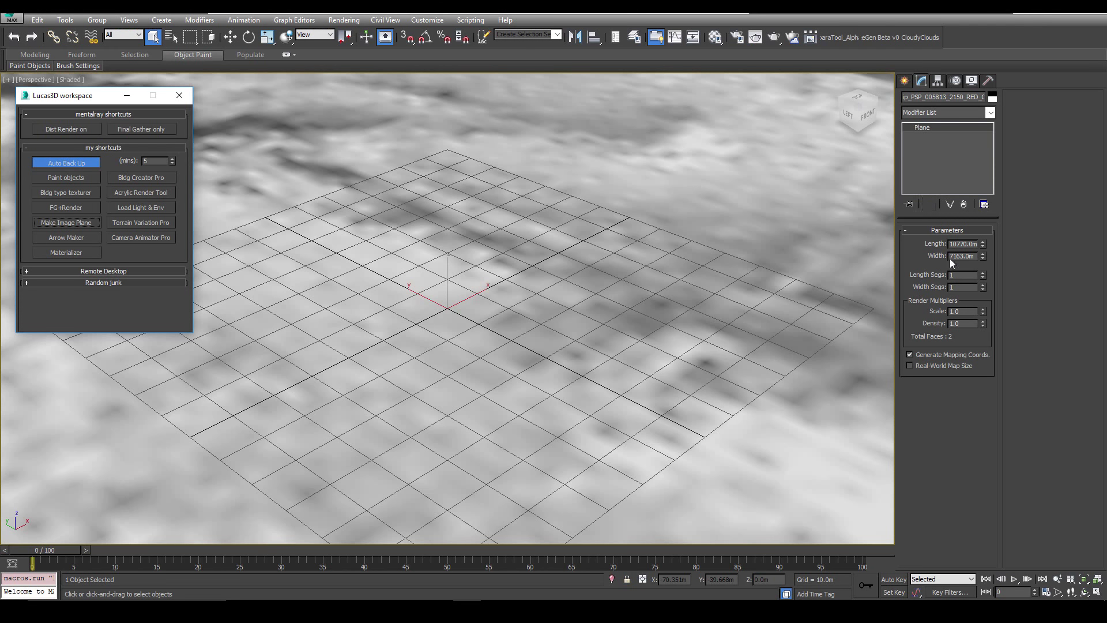
{"action": "scroll", "coordinate": [460, 270], "scroll_direction": "down", "scroll_amount": 5}
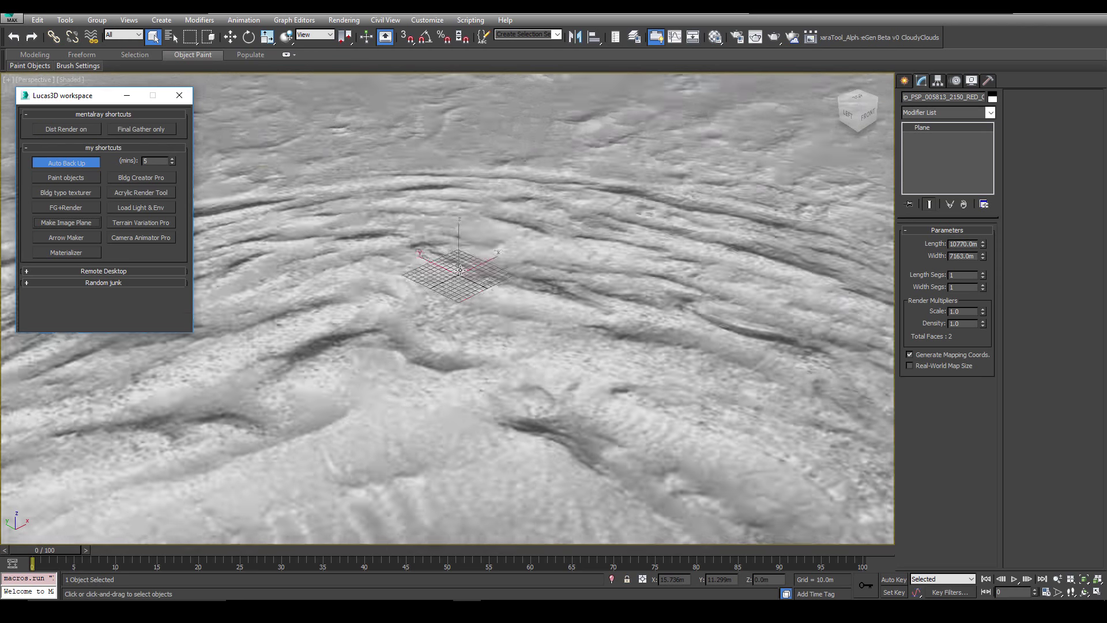
{"action": "key", "text": "z"}
{"action": "scroll", "coordinate": [467, 282], "scroll_direction": "up", "scroll_amount": 8}
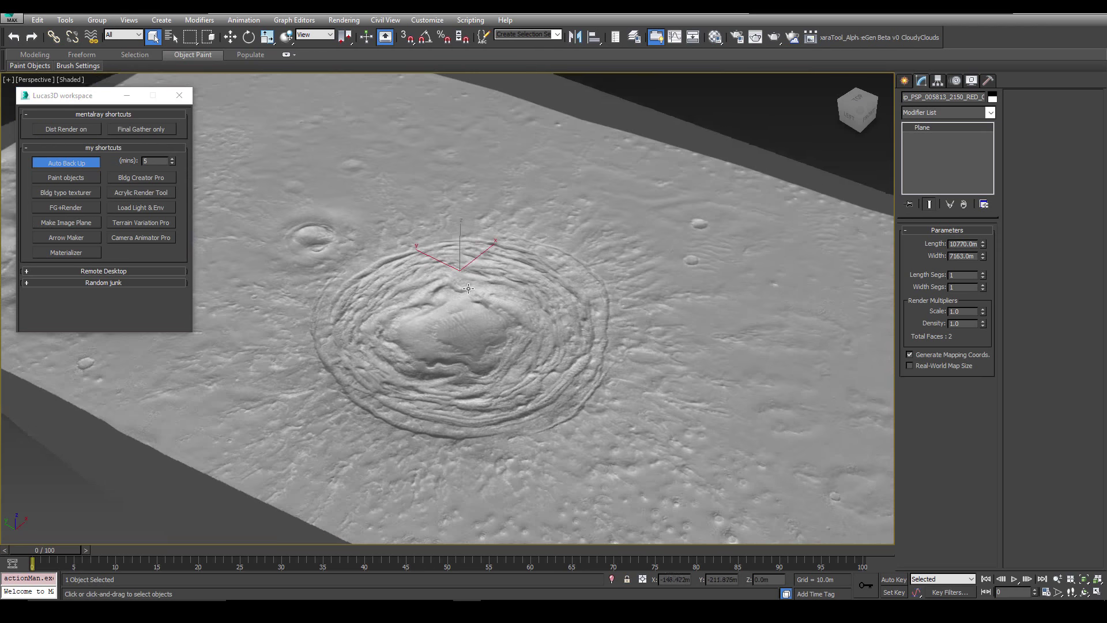
{"action": "key", "text": "z"}
{"action": "scroll", "coordinate": [471, 293], "scroll_direction": "up", "scroll_amount": 6}
{"action": "key", "text": "F4"}
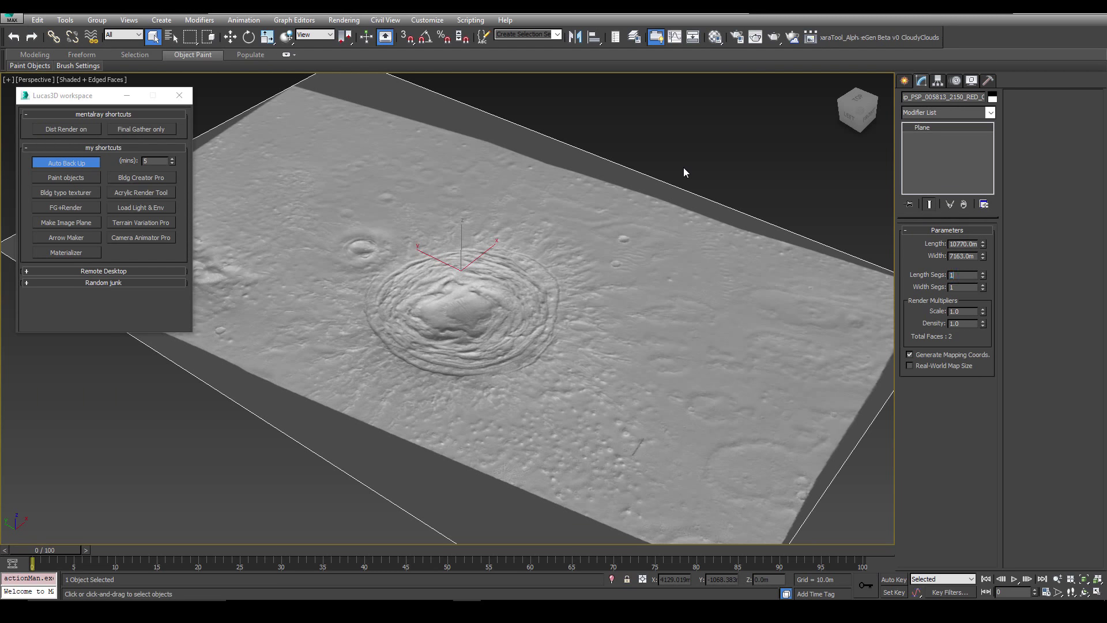
- Give the plane 100 length and 71 width segments, then close the Lucas3D window
{"action": "key", "text": "Tab"}
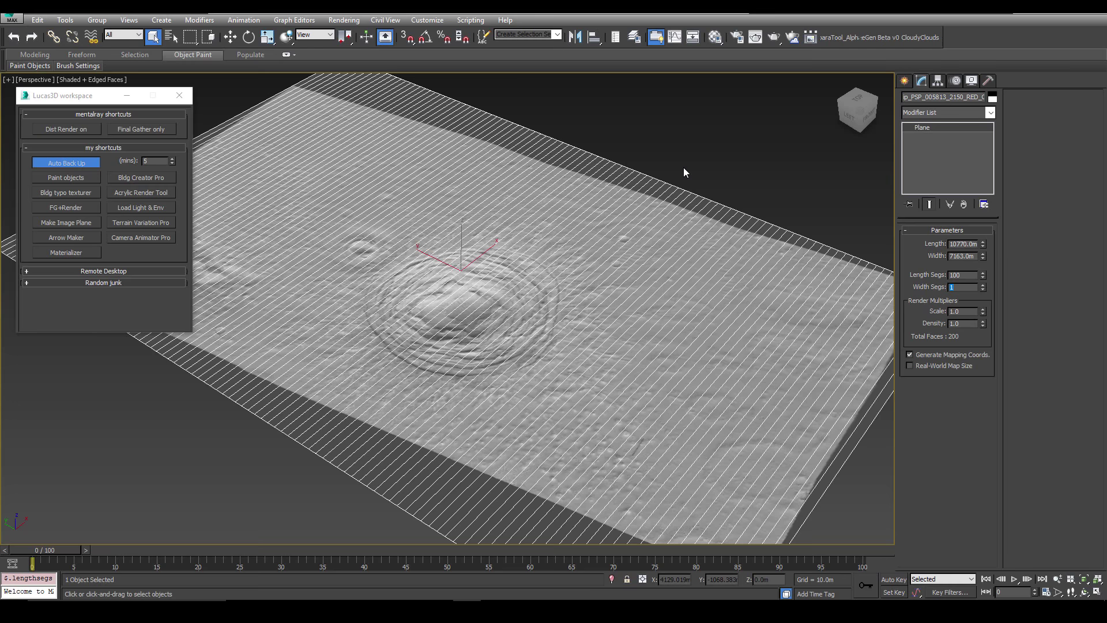
{"action": "type", "text": "70"}
{"action": "key", "text": "Return"}
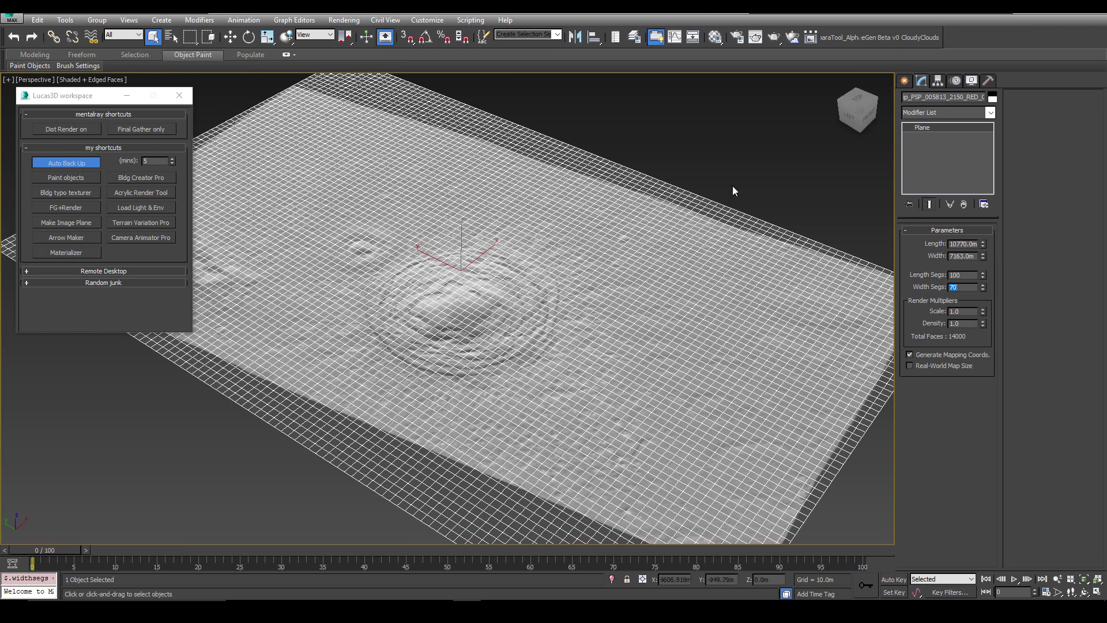
{"action": "type", "text": "71"}
{"action": "key", "text": "Return"}
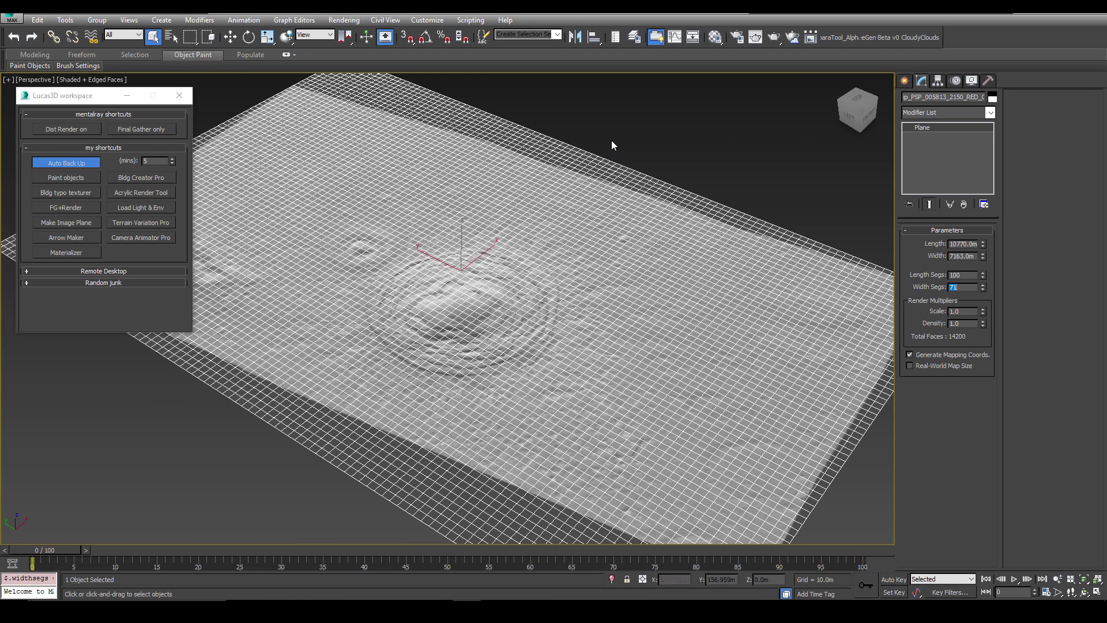
{"action": "left_click", "coordinate": [174, 100]}
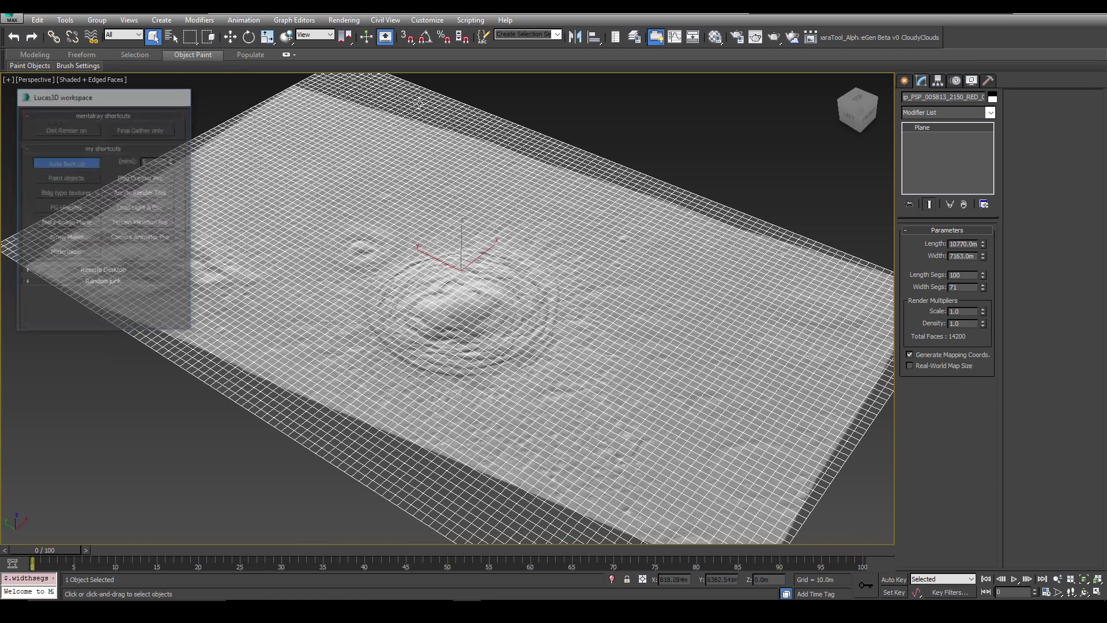
- Add a UVW Map modifier with Real-World Map Size off, spanning 10770 × 7162.99
{"action": "left_click", "coordinate": [956, 111]}
{"action": "type", "text": "uvw"}
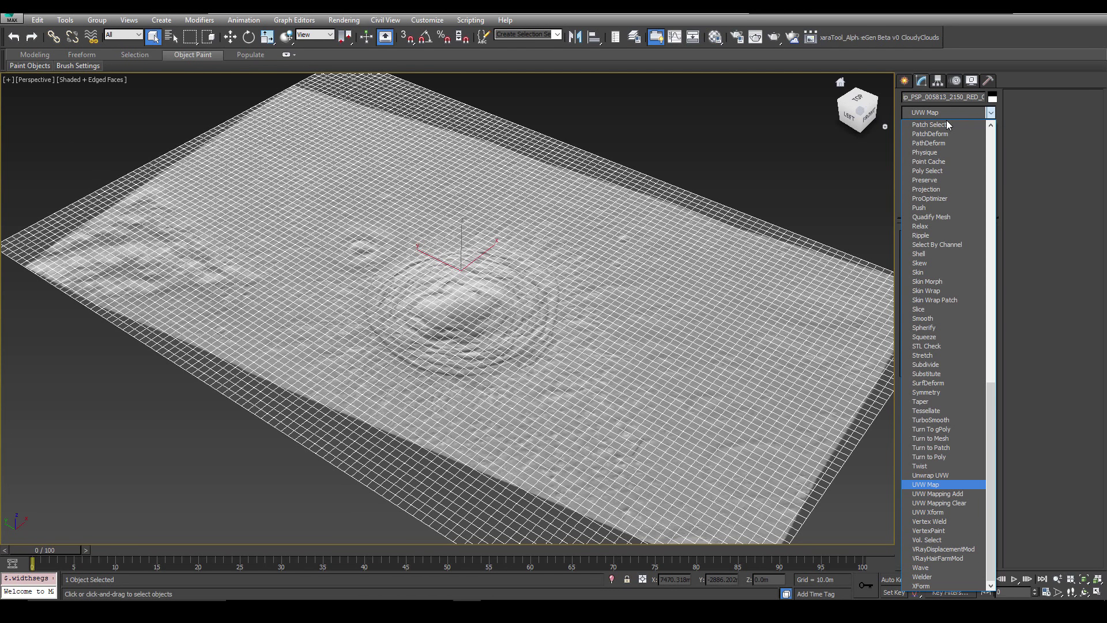
{"action": "key", "text": "Return"}
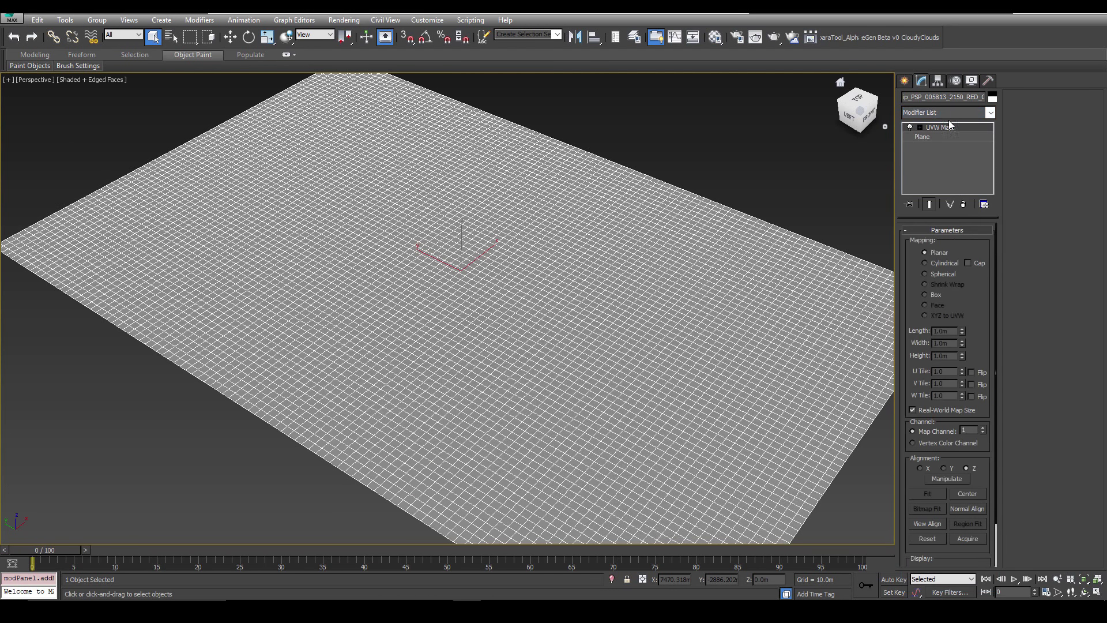
{"action": "left_click", "coordinate": [935, 410]}
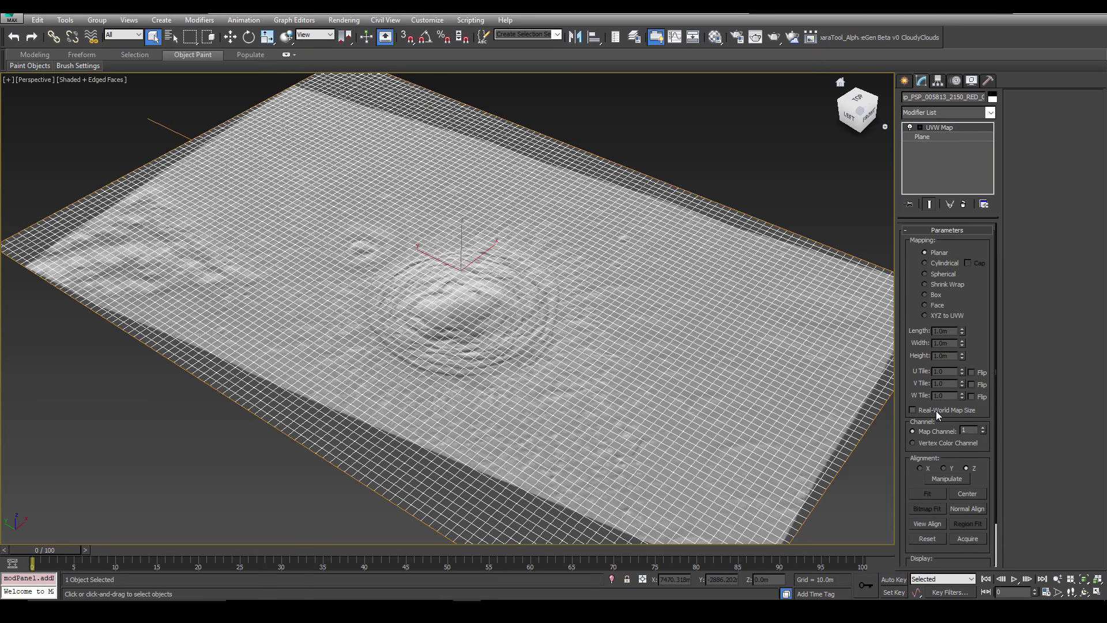
- Add a Displace modifier to the plane and open the Material Editor
{"action": "left_click", "coordinate": [966, 112]}
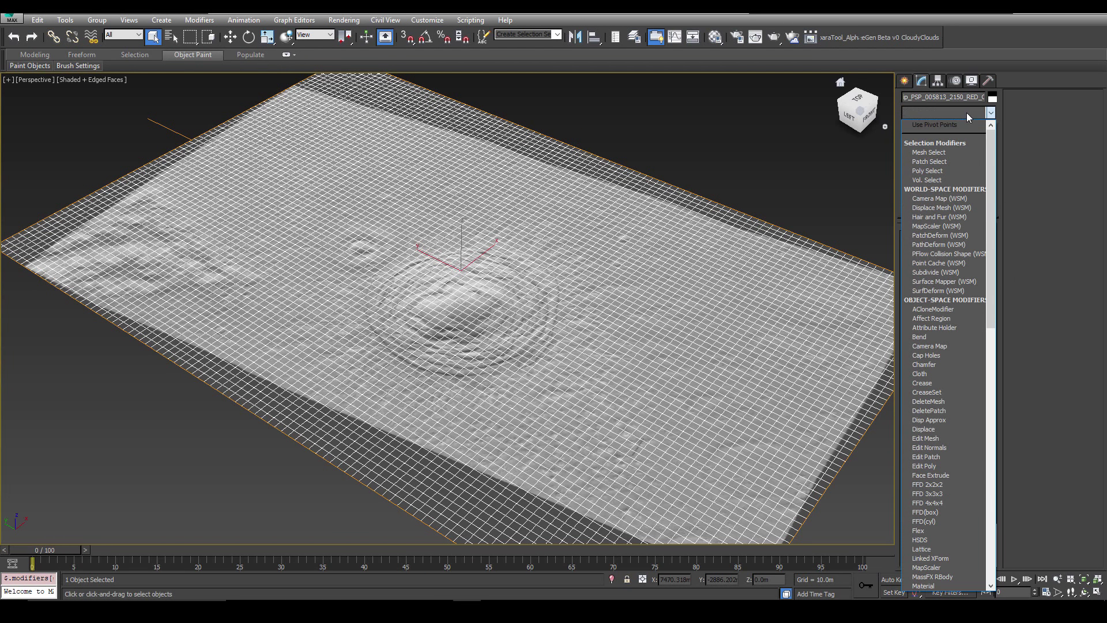
{"action": "type", "text": "d"}
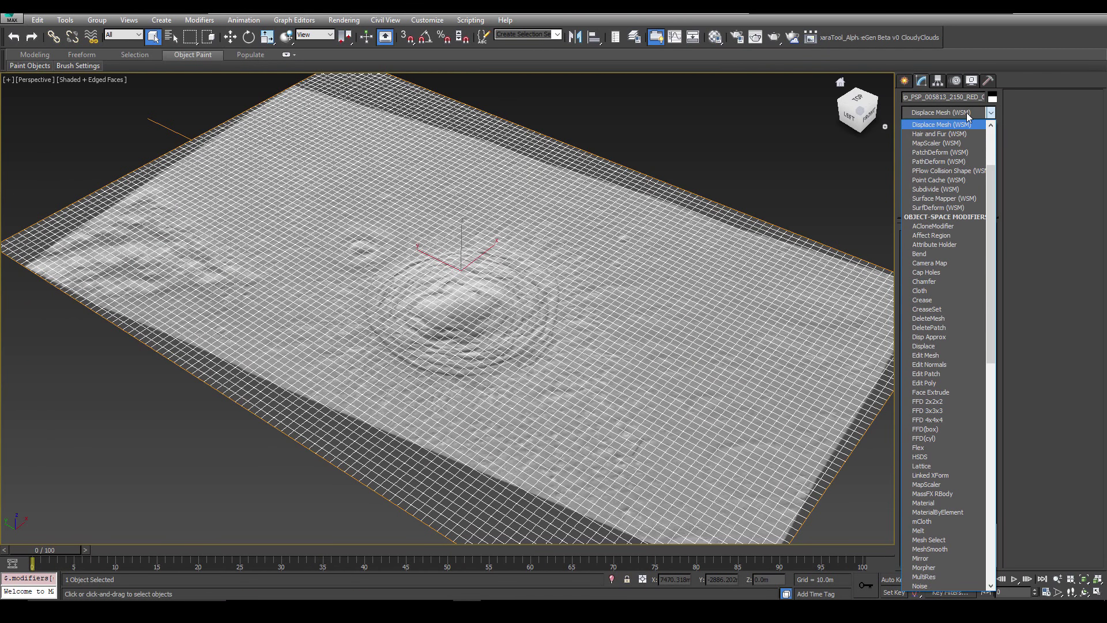
{"action": "key", "text": "d"}
{"action": "key", "text": "d"}
{"action": "key", "text": "d"}
{"action": "key", "text": "d"}
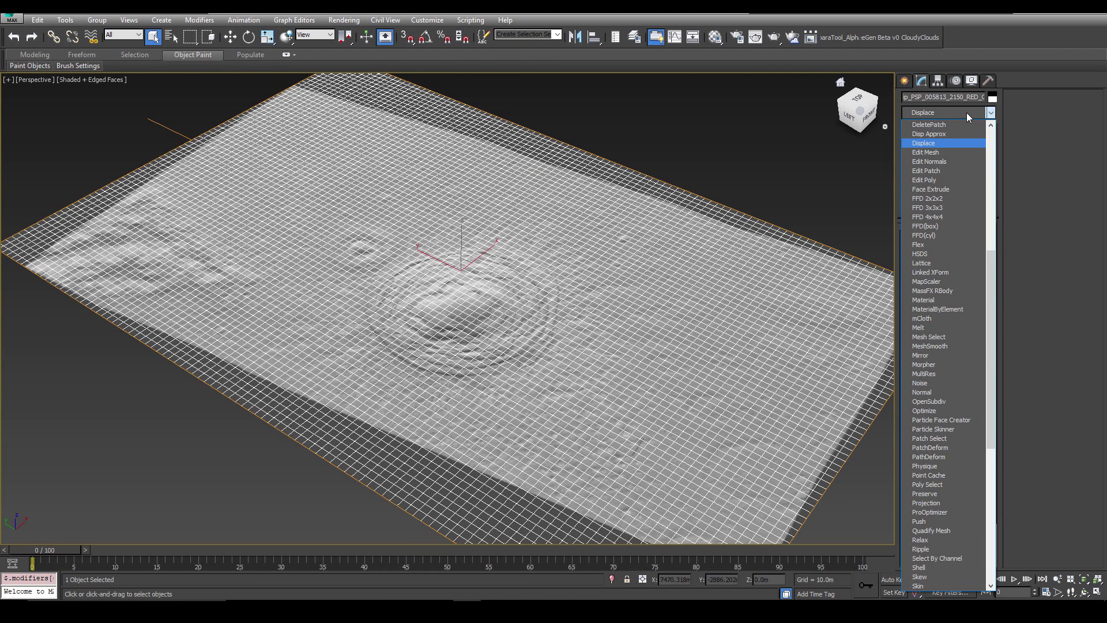
{"action": "key", "text": "Return"}
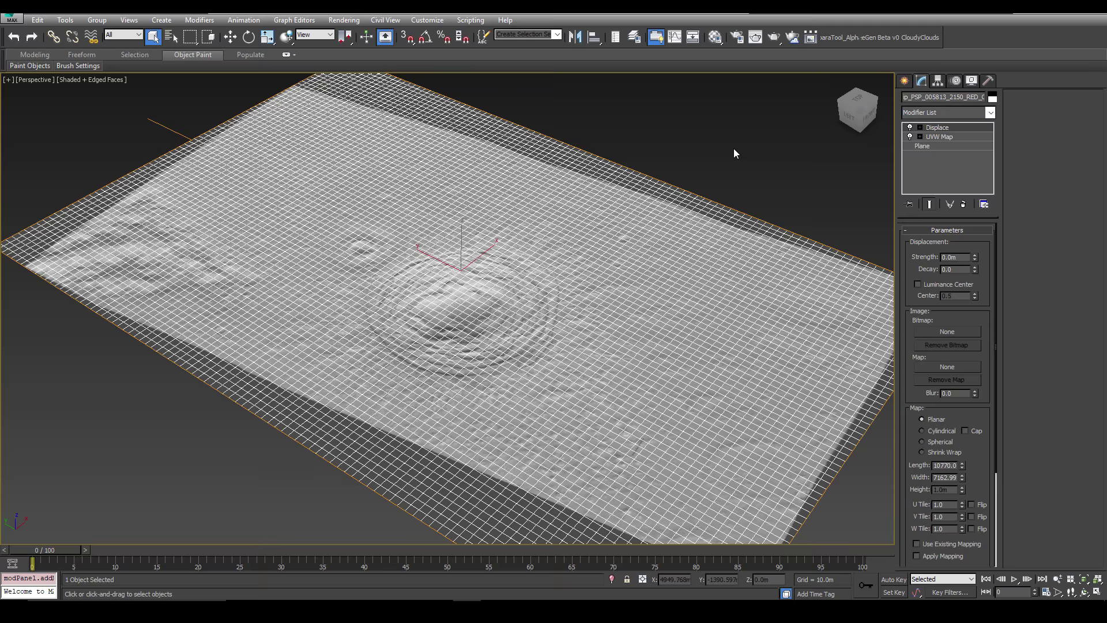
{"action": "key", "text": "m"}
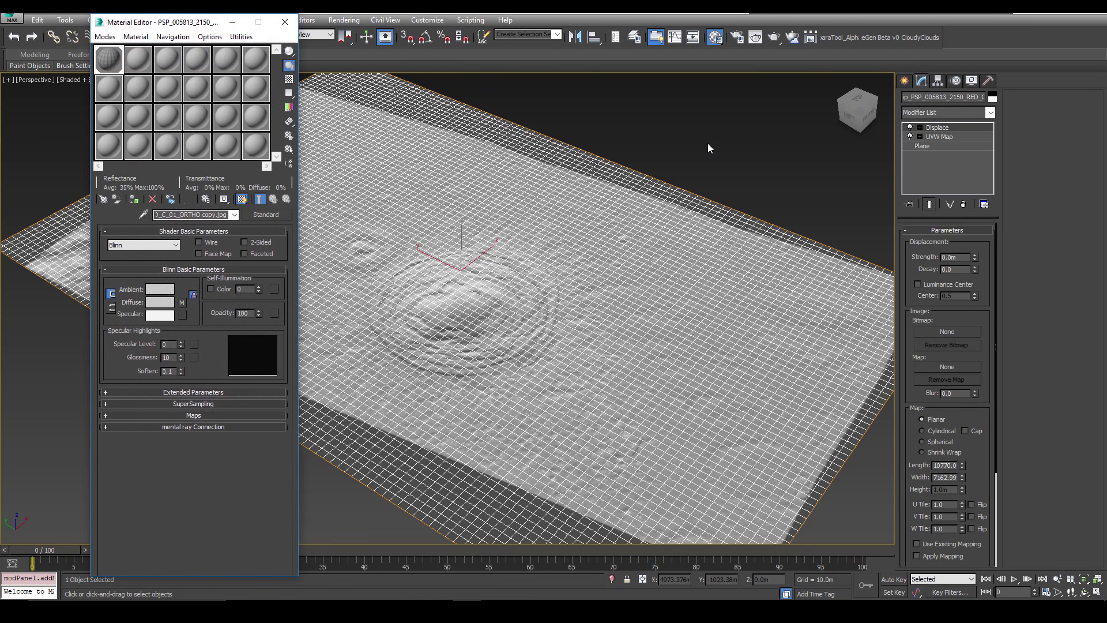
- Load an Arch & Design material into an unused material slot
{"action": "left_click", "coordinate": [113, 96]}
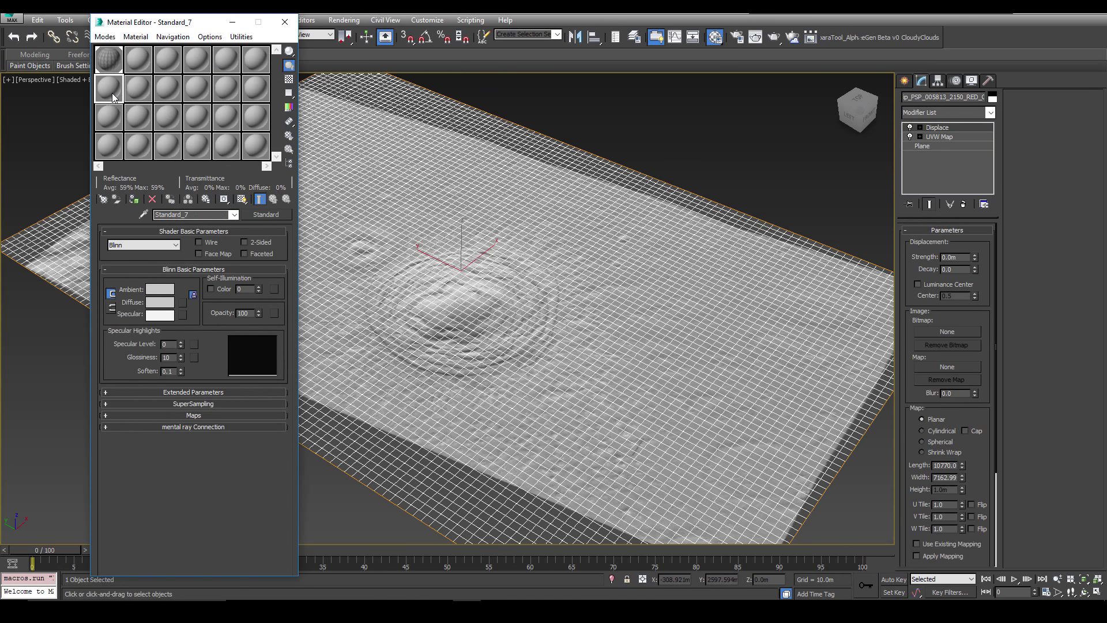
{"action": "left_click", "coordinate": [103, 199]}
{"action": "type", "text": "ar"}
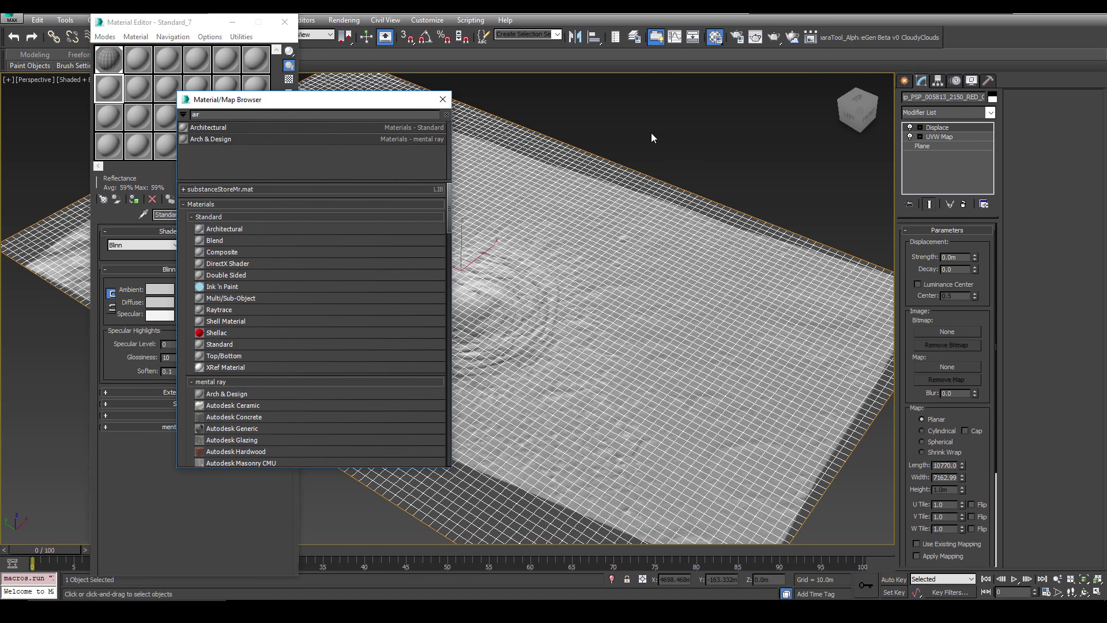
{"action": "key", "text": "Down"}
{"action": "key", "text": "Return"}
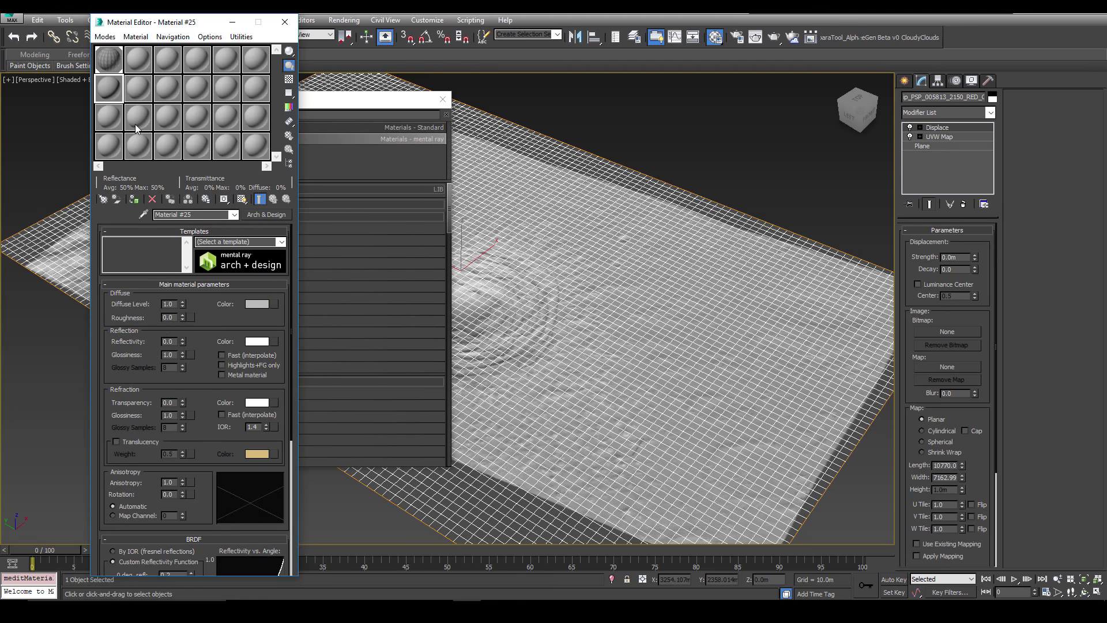
- Copy the Blinn material's terrain image map into Arch & Design Diffuse color as an instance
{"action": "left_click", "coordinate": [109, 65]}
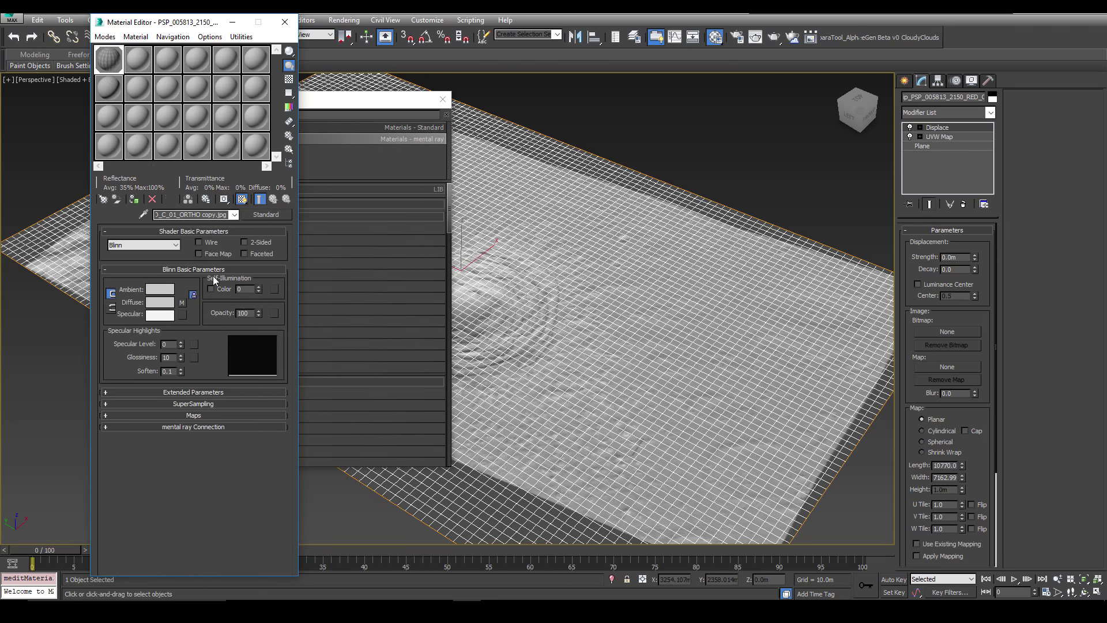
{"action": "right_click", "coordinate": [181, 302]}
{"action": "left_click", "coordinate": [209, 323]}
{"action": "left_click", "coordinate": [113, 87]}
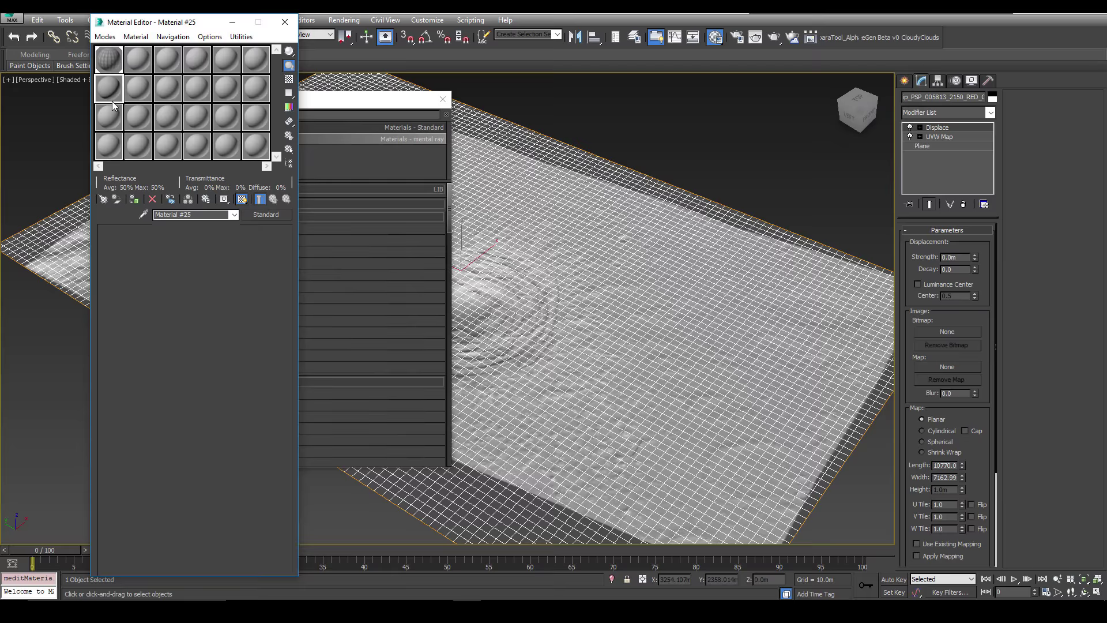
{"action": "right_click", "coordinate": [274, 306]}
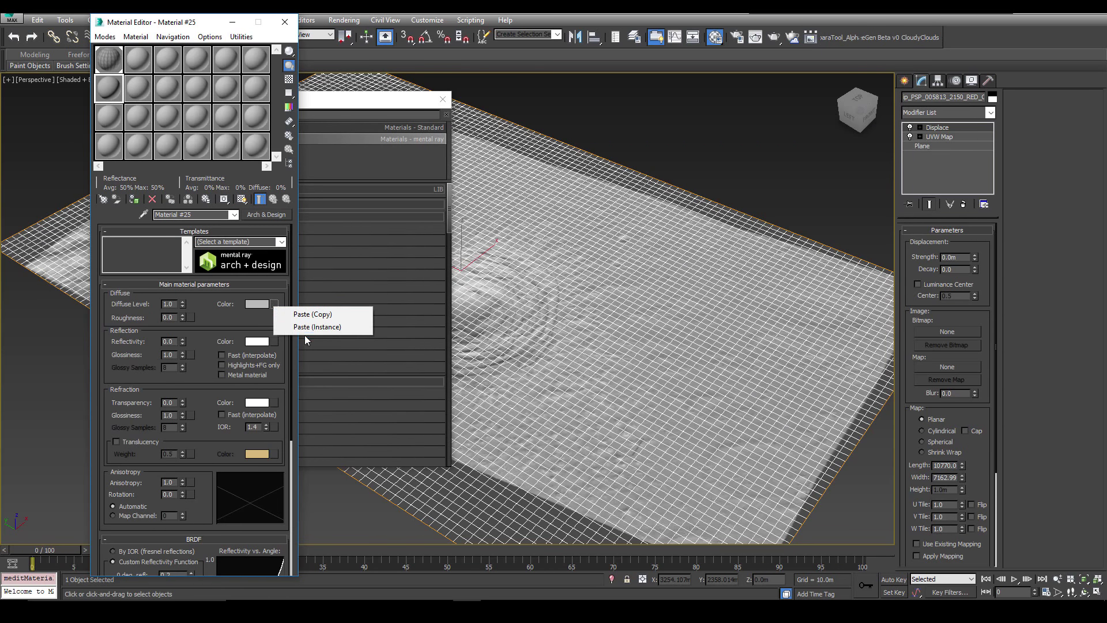
{"action": "left_click", "coordinate": [323, 324]}
- Assign the Arch & Design material to the terrain plane and show its texture in the viewport
{"action": "left_click_drag", "start_coordinate": [113, 88], "coordinate": [621, 271]}
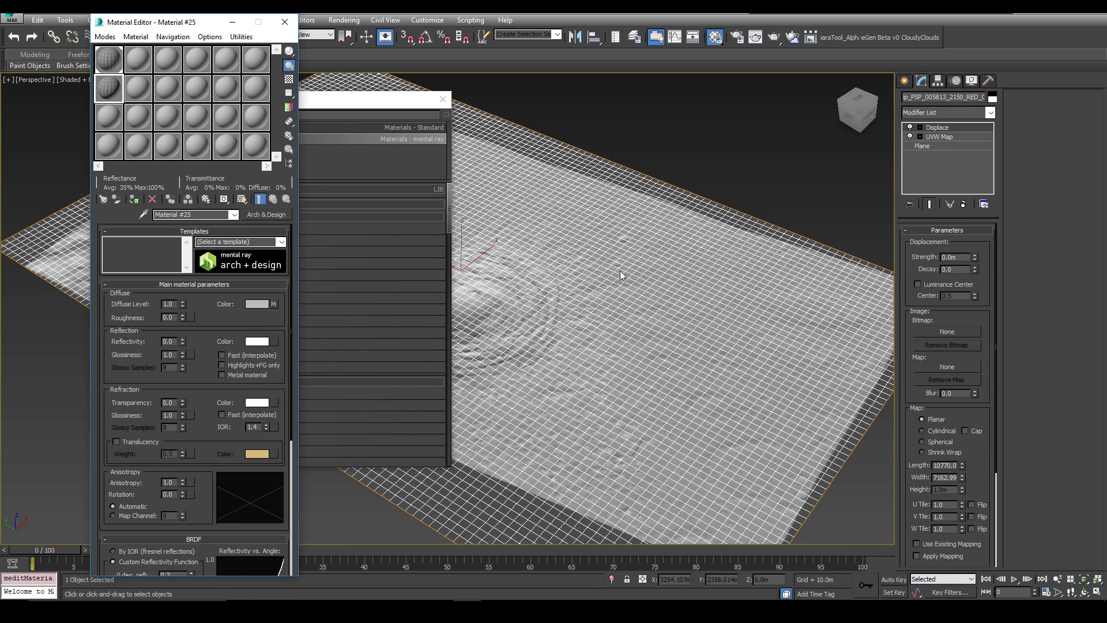
{"action": "left_click", "coordinate": [242, 199]}
{"action": "left_click", "coordinate": [134, 86]}
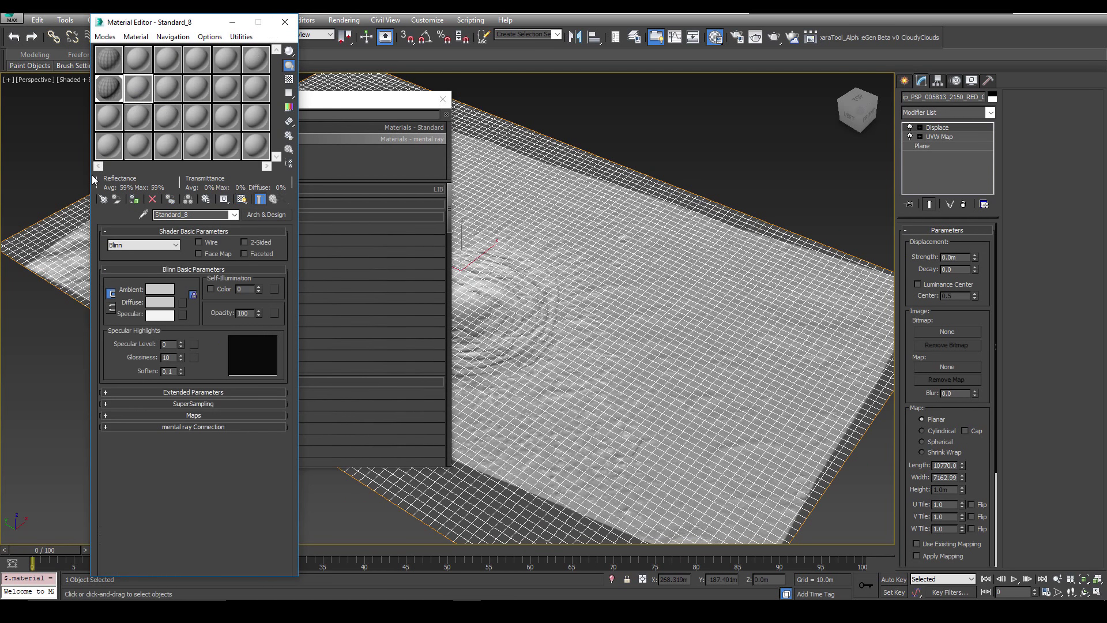
- Create a Bitmap map loading DTEEC_005813_2150_005879_2150_A01_disp.tif from the img folder
{"action": "left_click", "coordinate": [102, 200]}
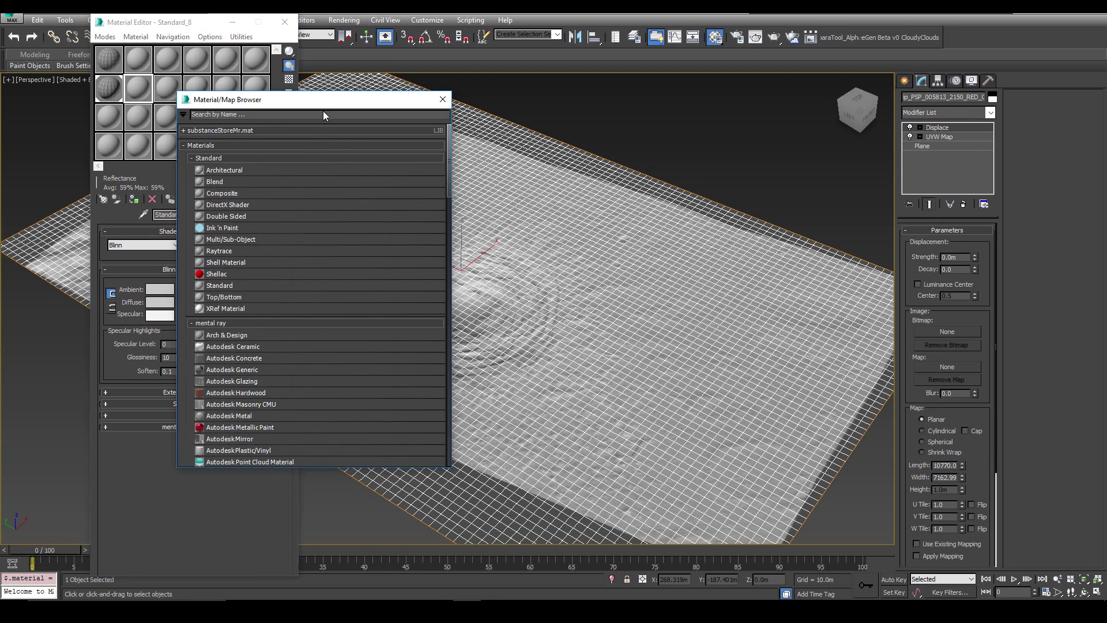
{"action": "key", "text": "t"}
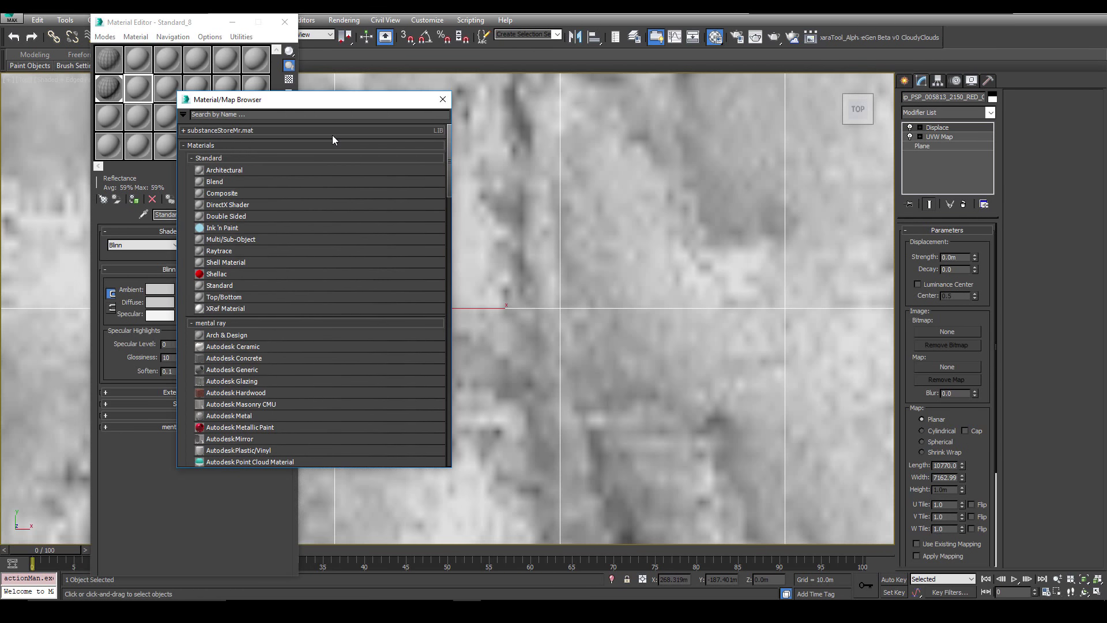
{"action": "left_click", "coordinate": [258, 114]}
{"action": "type", "text": "bit"}
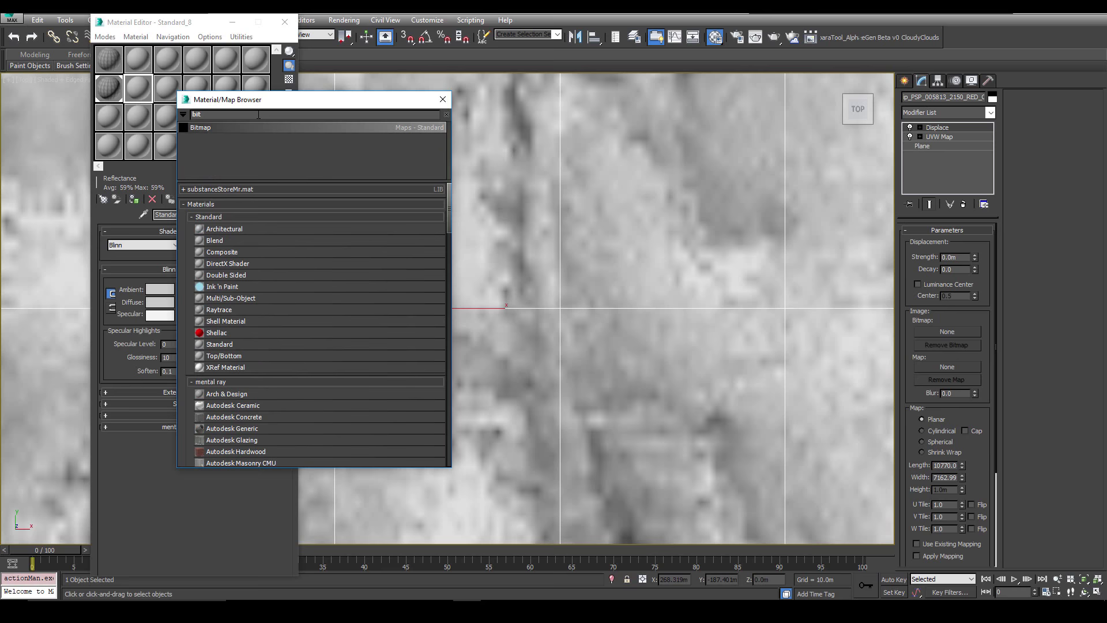
{"action": "key", "text": "Return"}
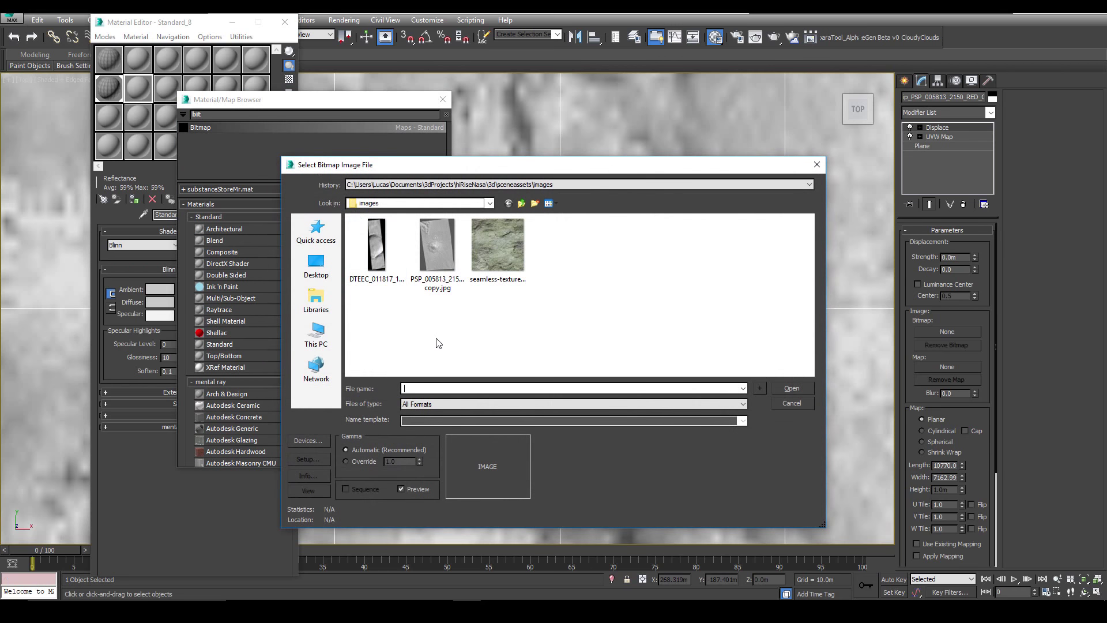
{"action": "key", "text": "ctrl+v"}
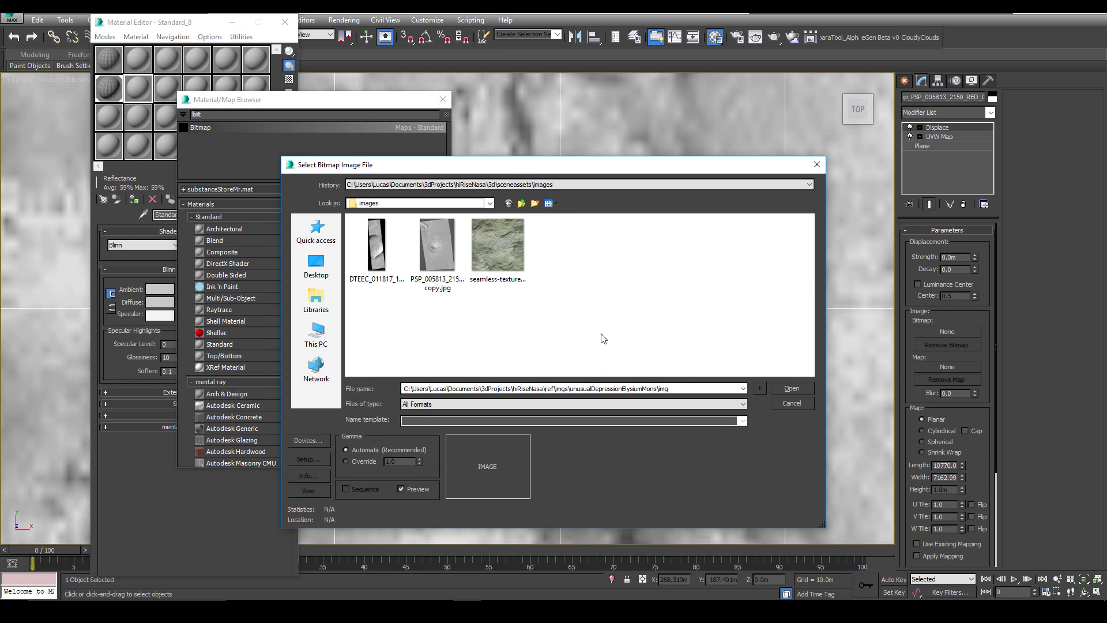
{"action": "key", "text": "Return"}
{"action": "left_click", "coordinate": [441, 260]}
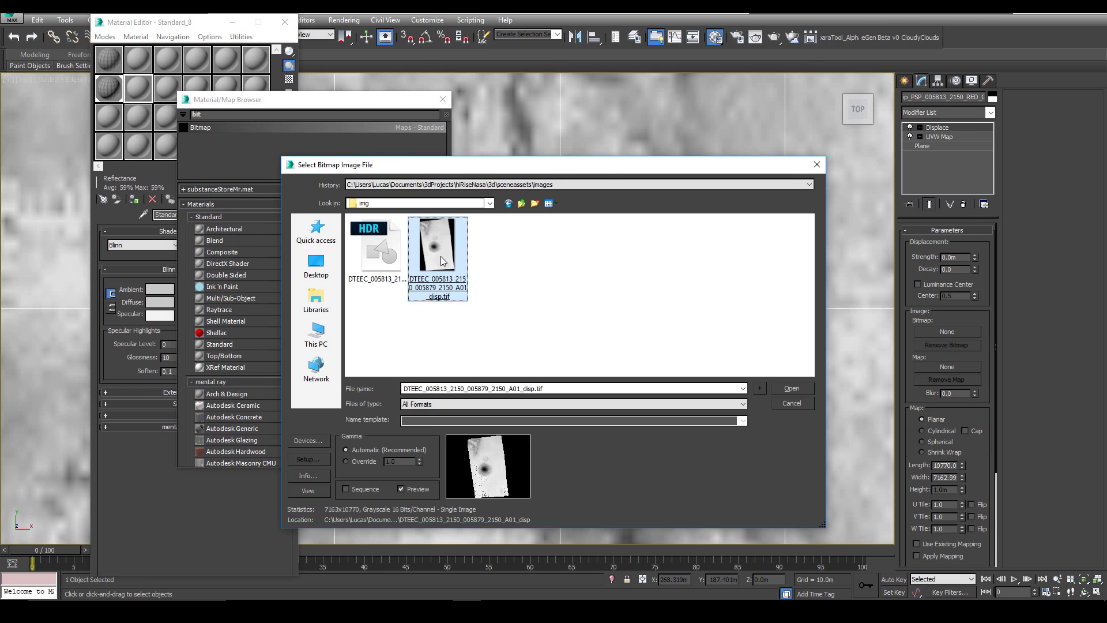
{"action": "double_click", "coordinate": [441, 259]}
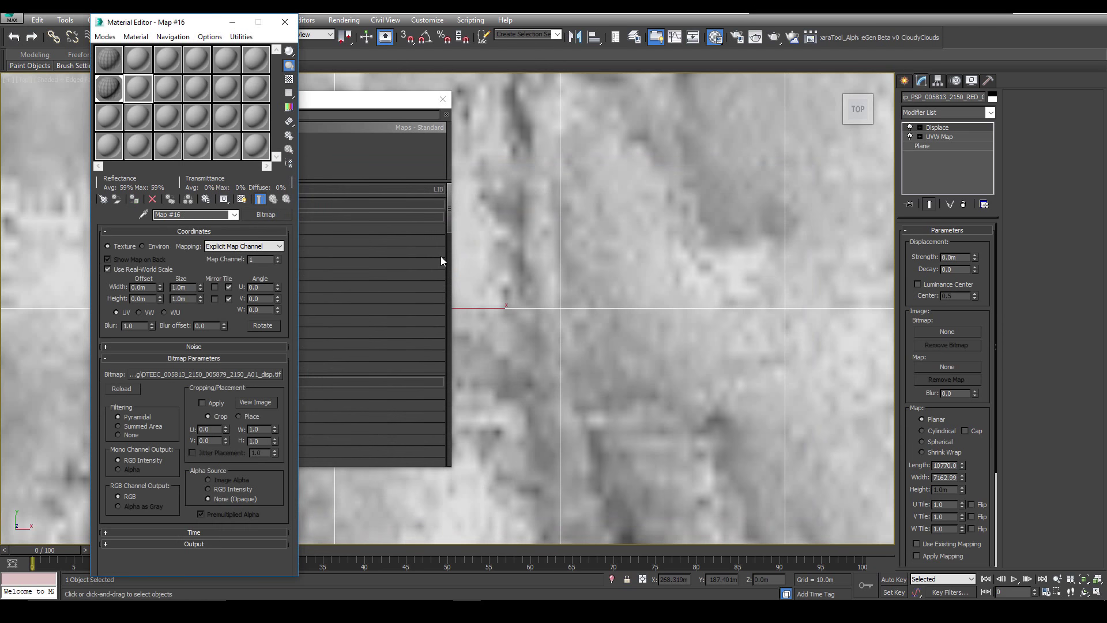
- Link the disp bitmap to the Displace modifier's Map button as an instance
{"action": "left_click", "coordinate": [614, 257]}
{"action": "key", "text": "p"}
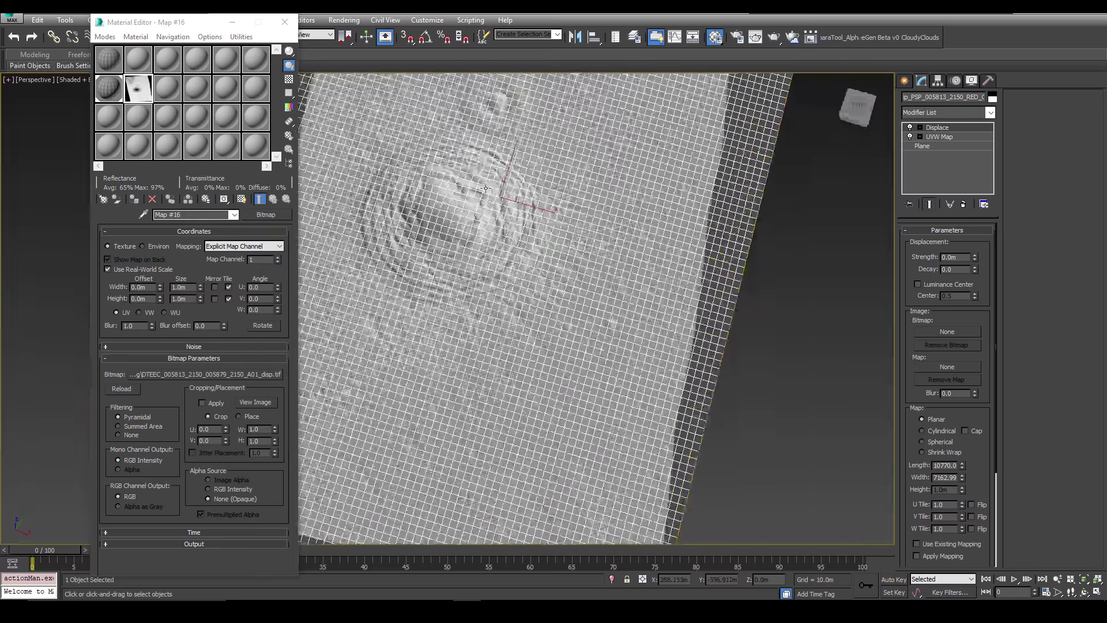
{"action": "middle_click_drag", "start_coordinate": [485, 188], "coordinate": [550, 204], "text": "alt"}
{"action": "scroll", "coordinate": [484, 227], "scroll_direction": "down", "scroll_amount": 3}
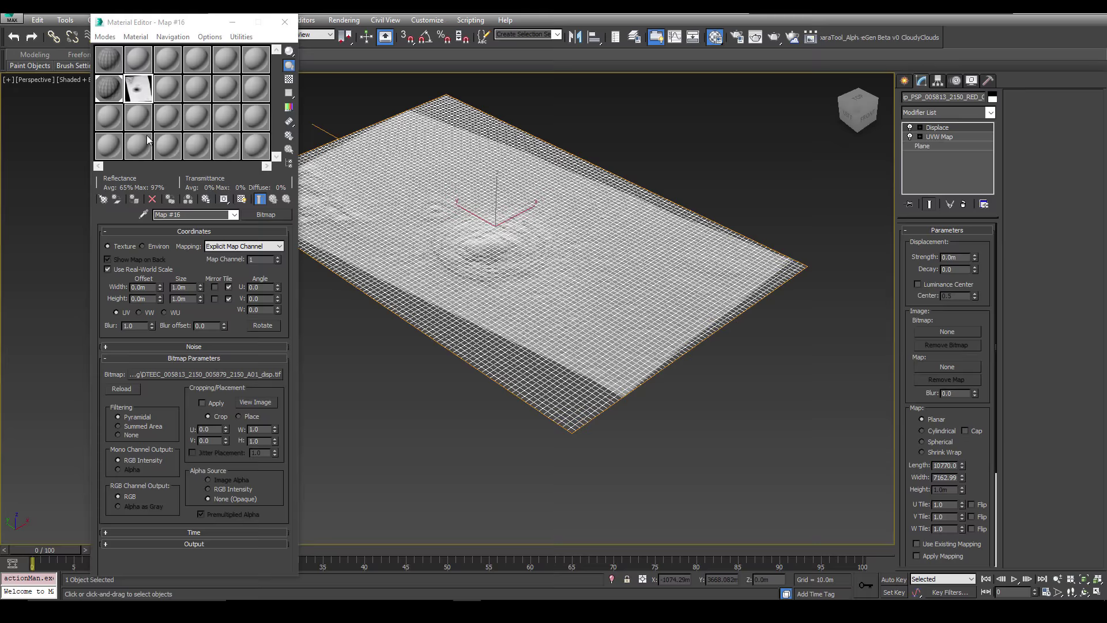
{"action": "left_click_drag", "start_coordinate": [147, 95], "coordinate": [939, 365]}
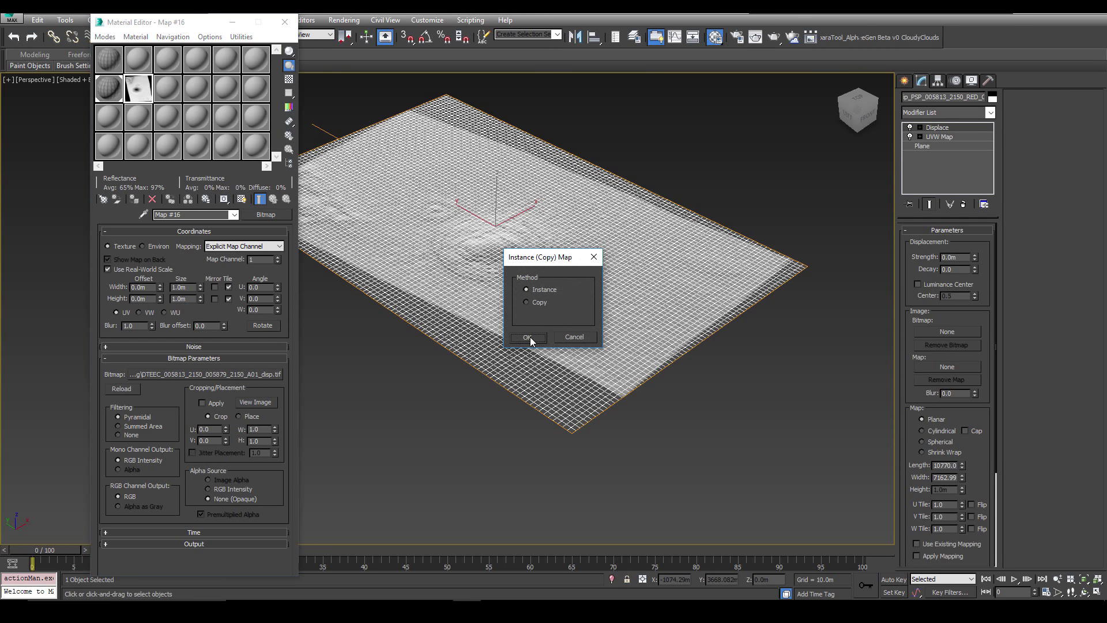
{"action": "left_click", "coordinate": [528, 338]}
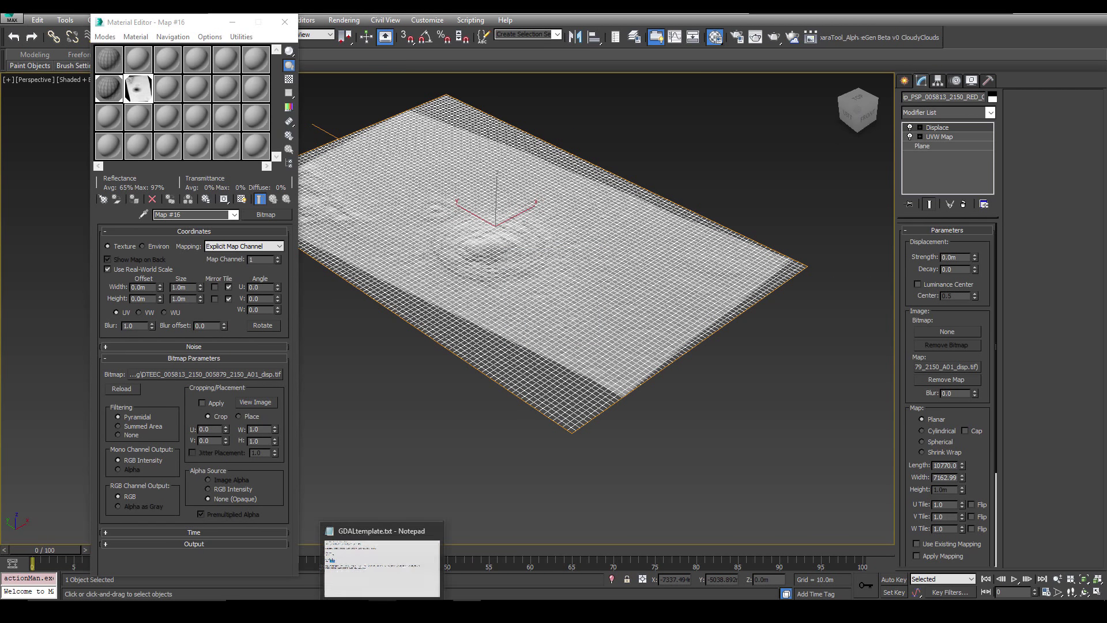
- In the GDALtemplate.txt notes, select the -3930 maximum elevation value beside the -4100 minimum
{"action": "left_click", "coordinate": [382, 611]}
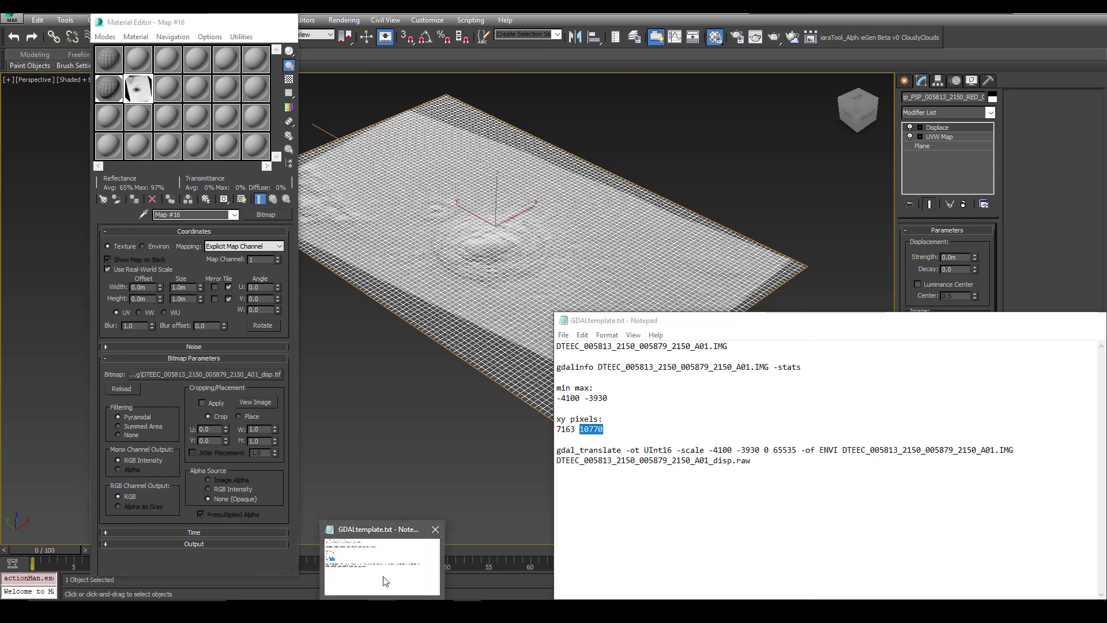
{"action": "double_click", "coordinate": [587, 398]}
{"action": "left_click_drag", "start_coordinate": [579, 398], "coordinate": [557, 398]}
{"action": "left_click", "coordinate": [692, 400]}
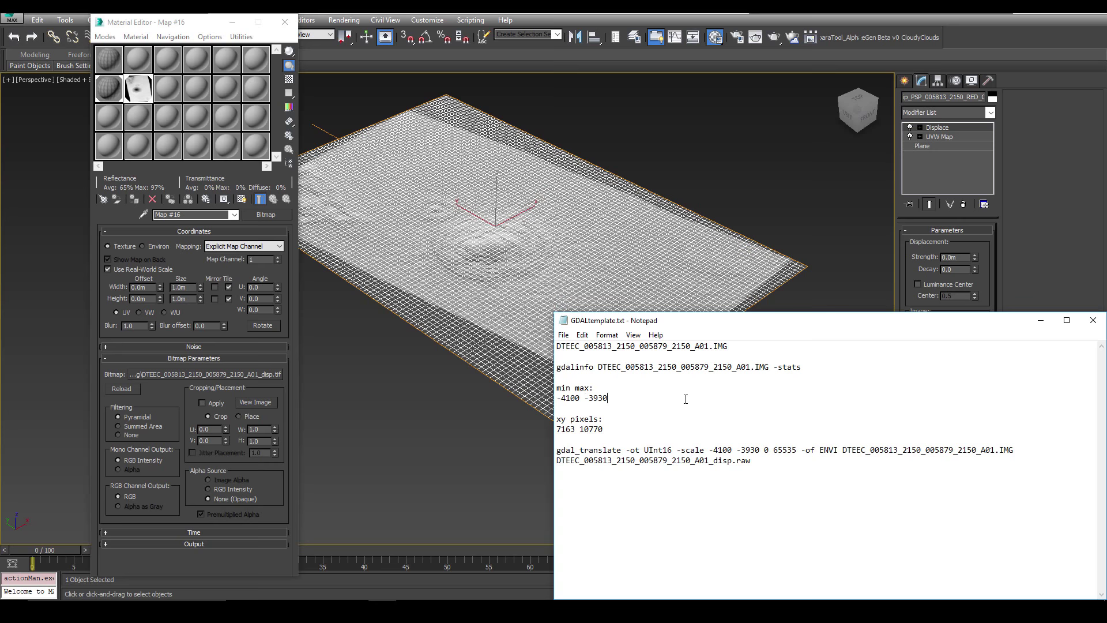
{"action": "double_click", "coordinate": [598, 398]}
- Compute -3930 minus -4100 in Calculator, giving 170
{"action": "key", "text": "XF86Calculator"}
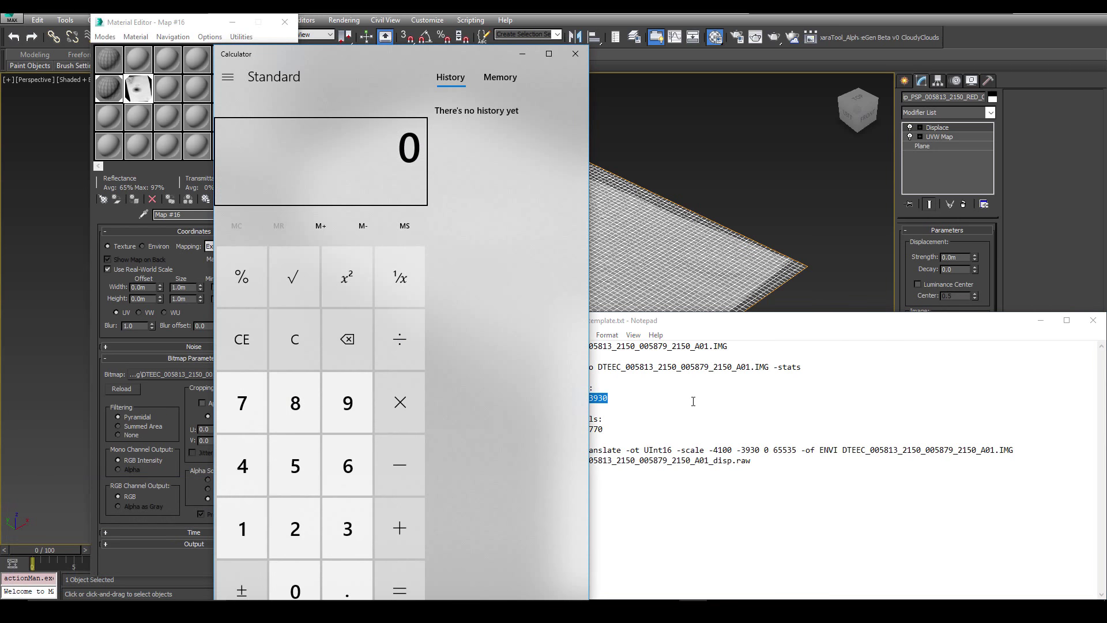
{"action": "type", "text": "-3,930"}
{"action": "type", "text": "4100"}
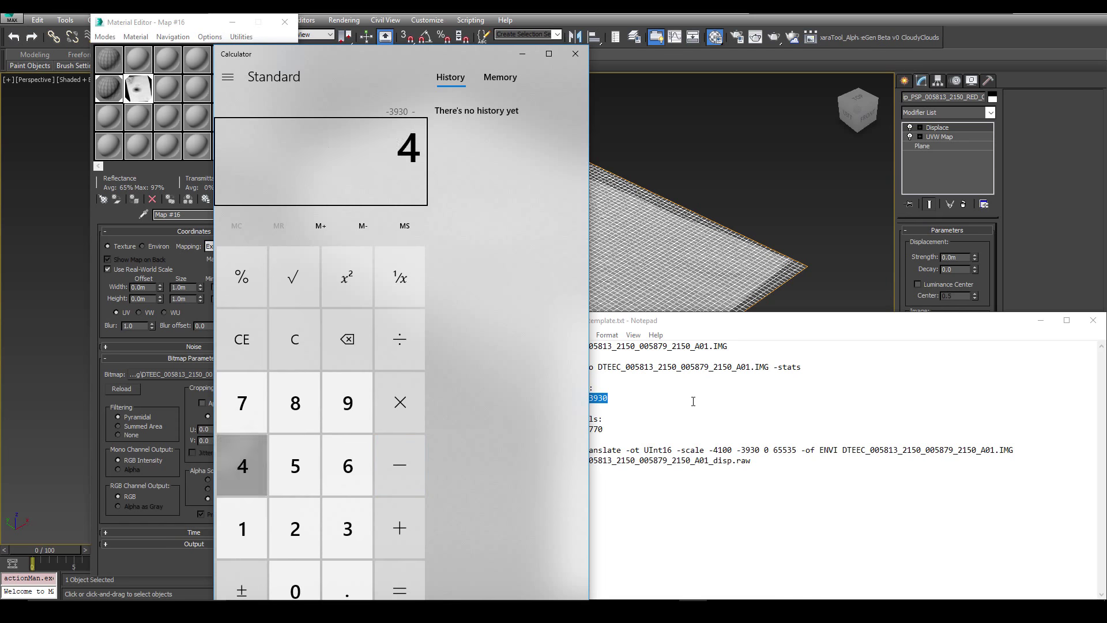
{"action": "left_click", "coordinate": [254, 586]}
{"action": "left_click", "coordinate": [396, 587]}
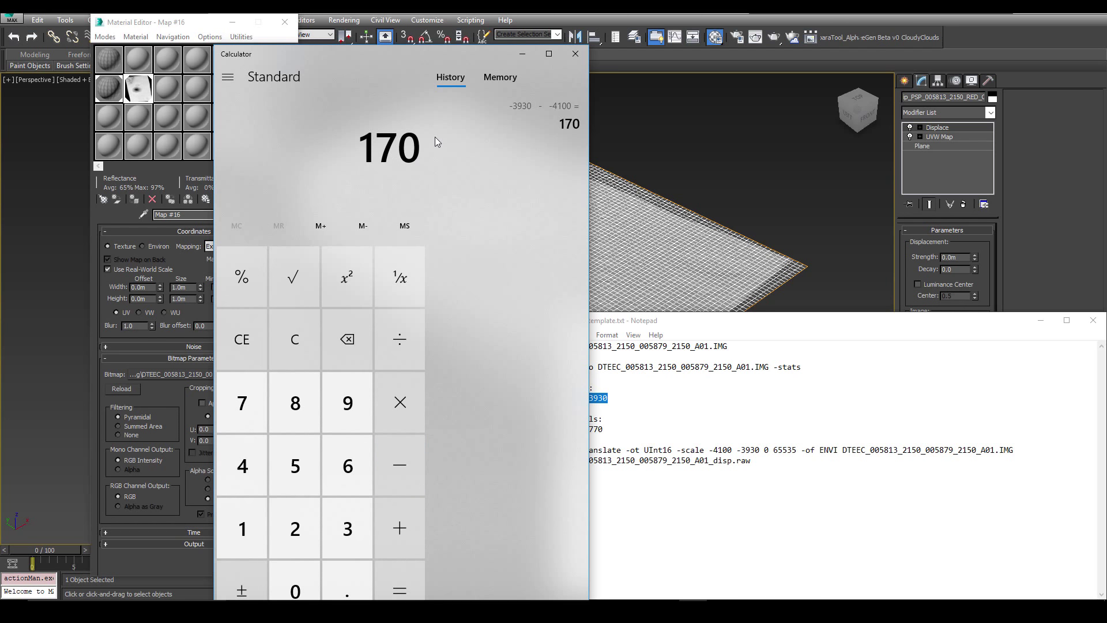
- Close Calculator and reselect the terrain plane in 3ds Max
{"action": "left_click", "coordinate": [574, 54]}
{"action": "left_click", "coordinate": [743, 279]}
{"action": "left_click", "coordinate": [743, 279]}
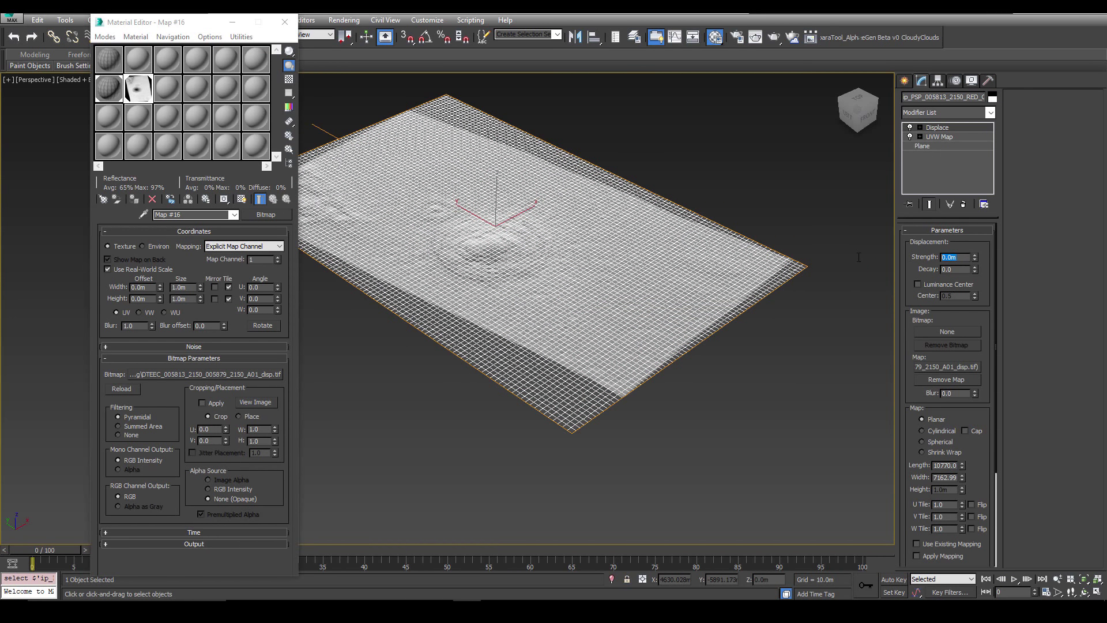
- Set the Displace strength to 170 m and inspect the raised crater relief
{"action": "key", "text": "Return"}
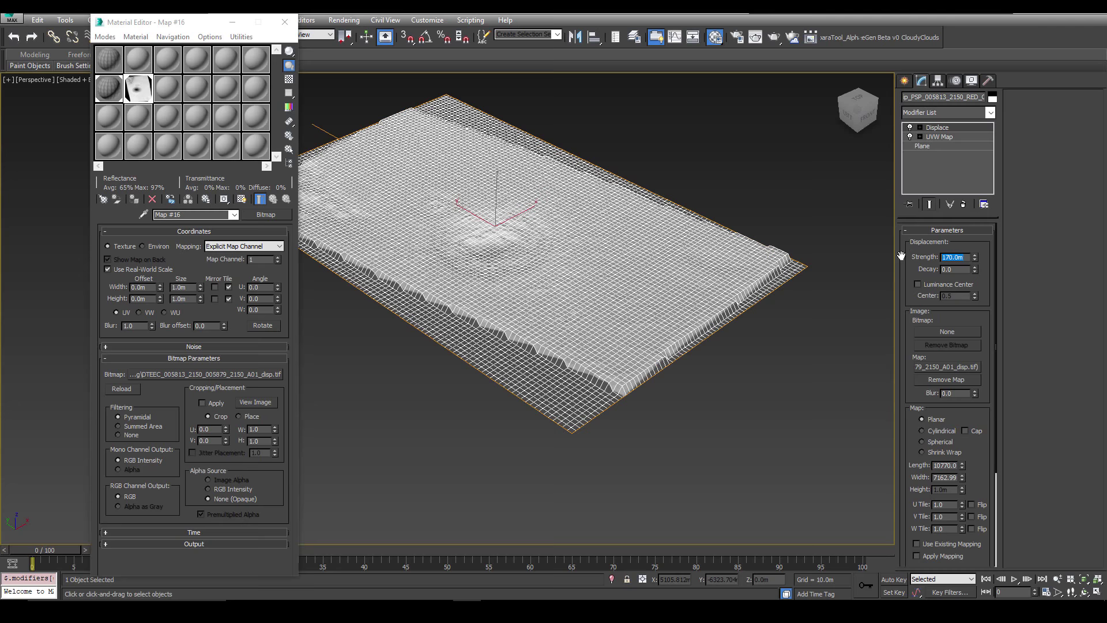
{"action": "scroll", "coordinate": [510, 257], "scroll_direction": "up", "scroll_amount": 5}
{"action": "middle_click_drag", "start_coordinate": [509, 257], "coordinate": [502, 238], "text": "alt"}
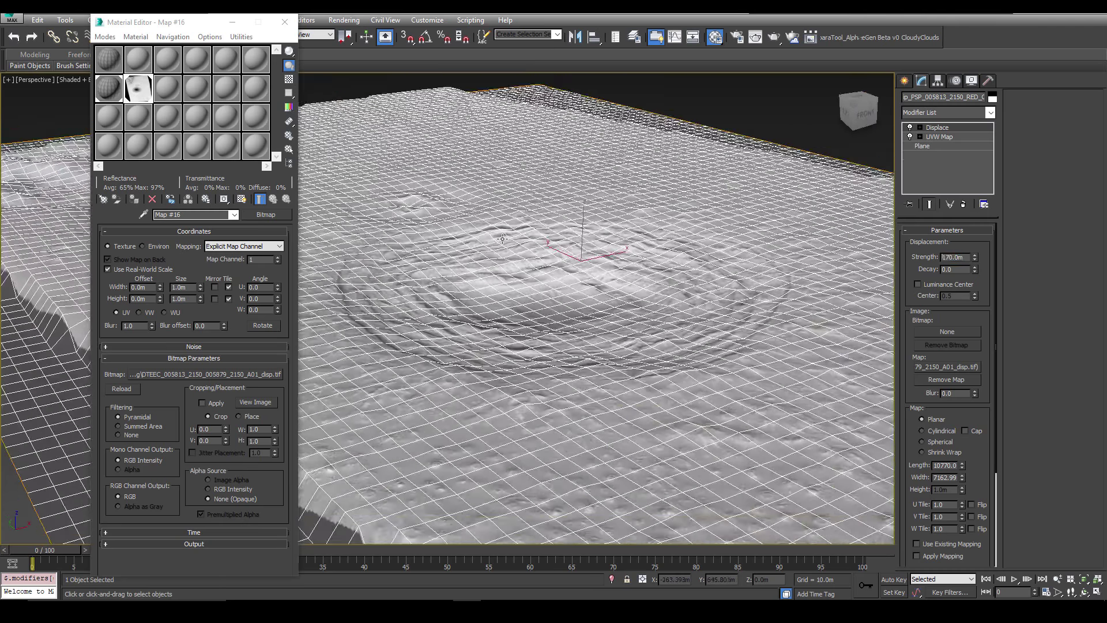
{"action": "scroll", "coordinate": [523, 250], "scroll_direction": "down", "scroll_amount": 4}
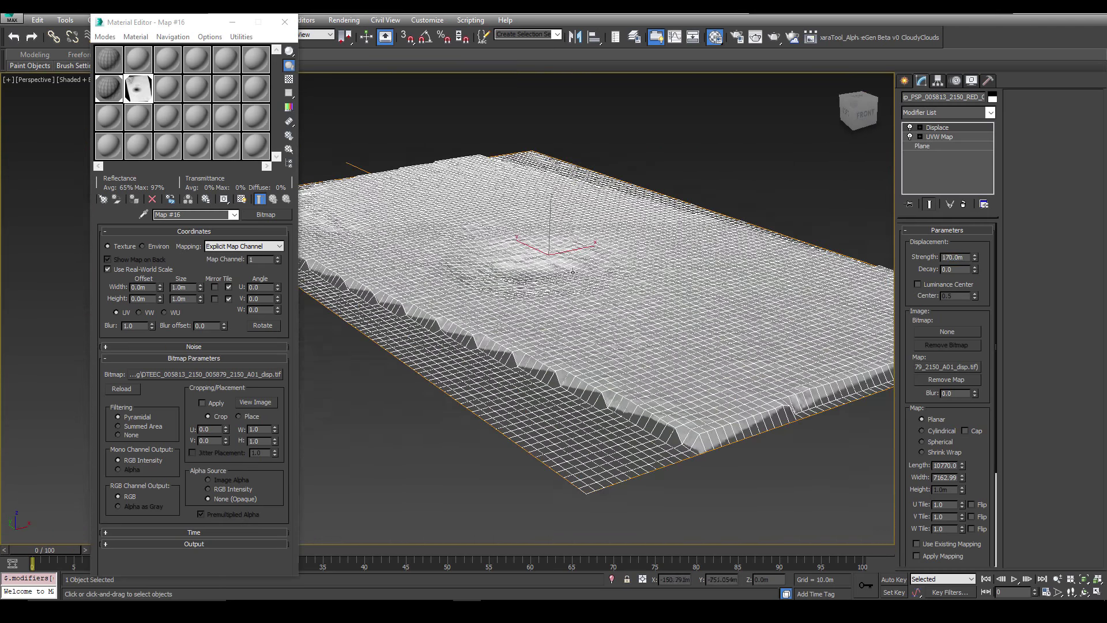
{"action": "scroll", "coordinate": [571, 271], "scroll_direction": "up", "scroll_amount": 4}
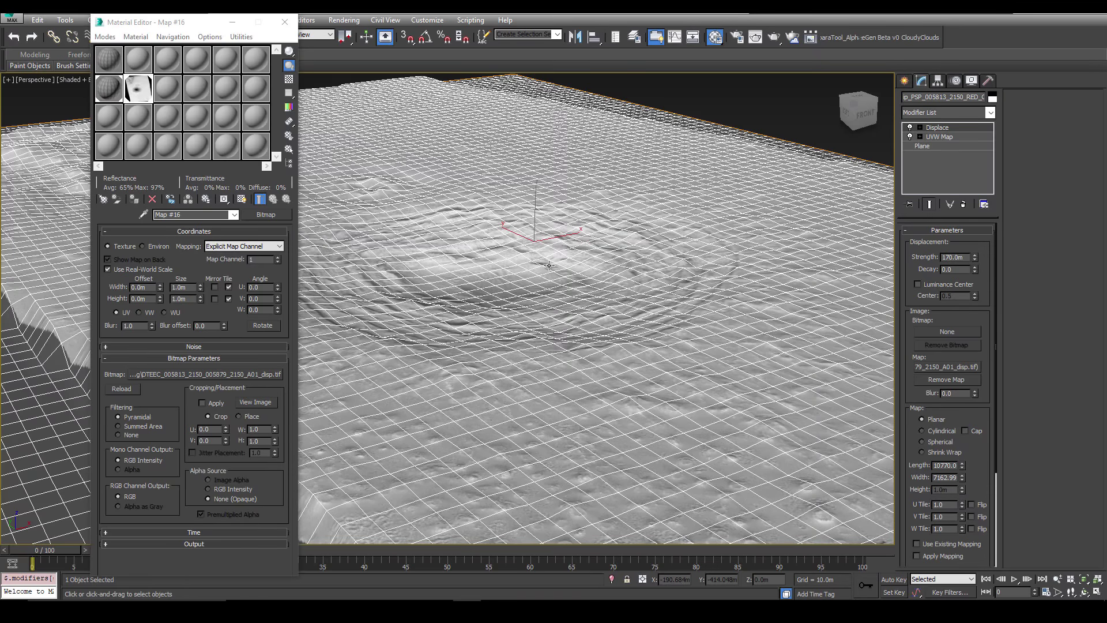
{"action": "mouse_move", "coordinate": [549, 265]}
{"action": "middle_mouse_down"}
{"action": "mouse_move", "coordinate": [564, 264]}
{"action": "mouse_move", "coordinate": [542, 267]}
{"action": "middle_mouse_up"}
{"action": "key", "text": "F4"}
{"action": "scroll", "coordinate": [563, 266], "scroll_direction": "down", "scroll_amount": 3}
{"action": "scroll", "coordinate": [542, 267], "scroll_direction": "up", "scroll_amount": 2}
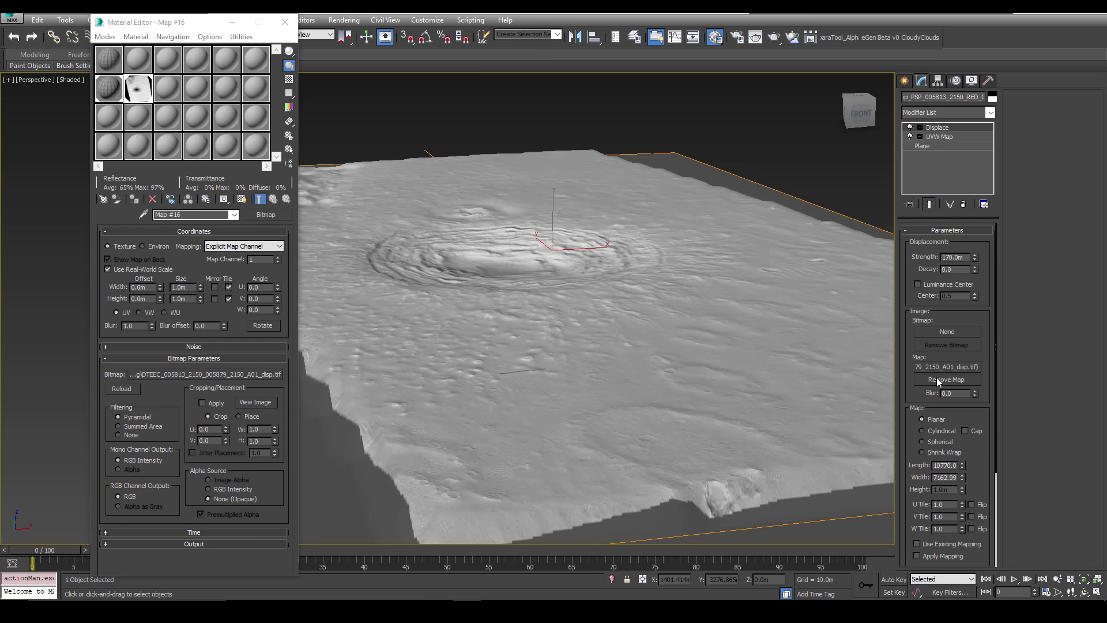
- Turn on Luminance Center at 0.5 and show edged faces on the terrain
{"action": "left_click", "coordinate": [936, 286]}
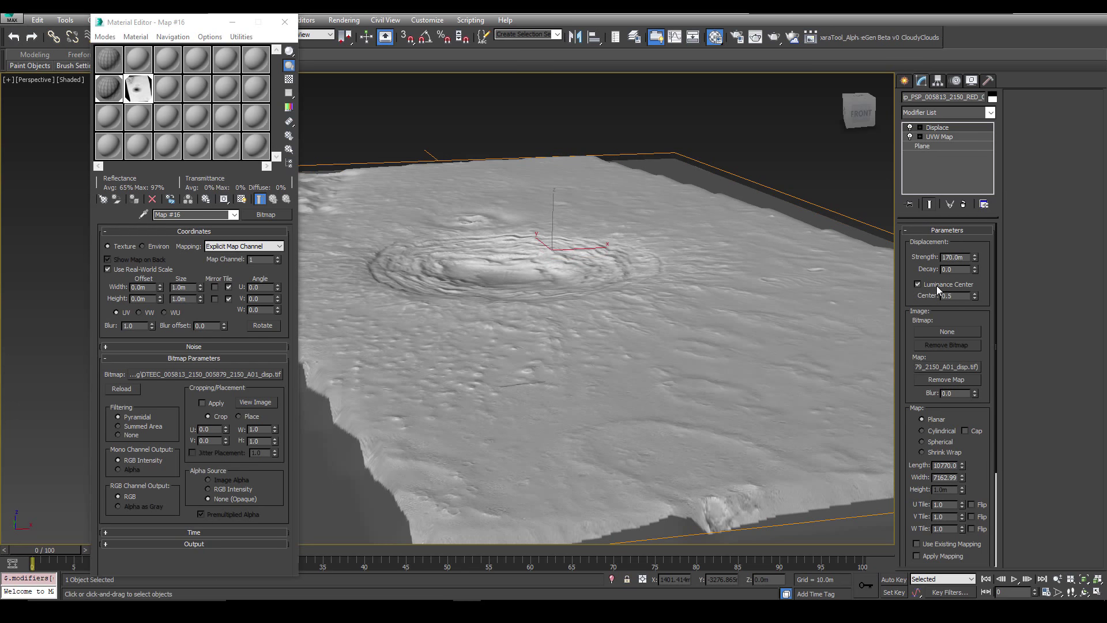
{"action": "scroll", "coordinate": [596, 314], "scroll_direction": "up", "scroll_amount": 2}
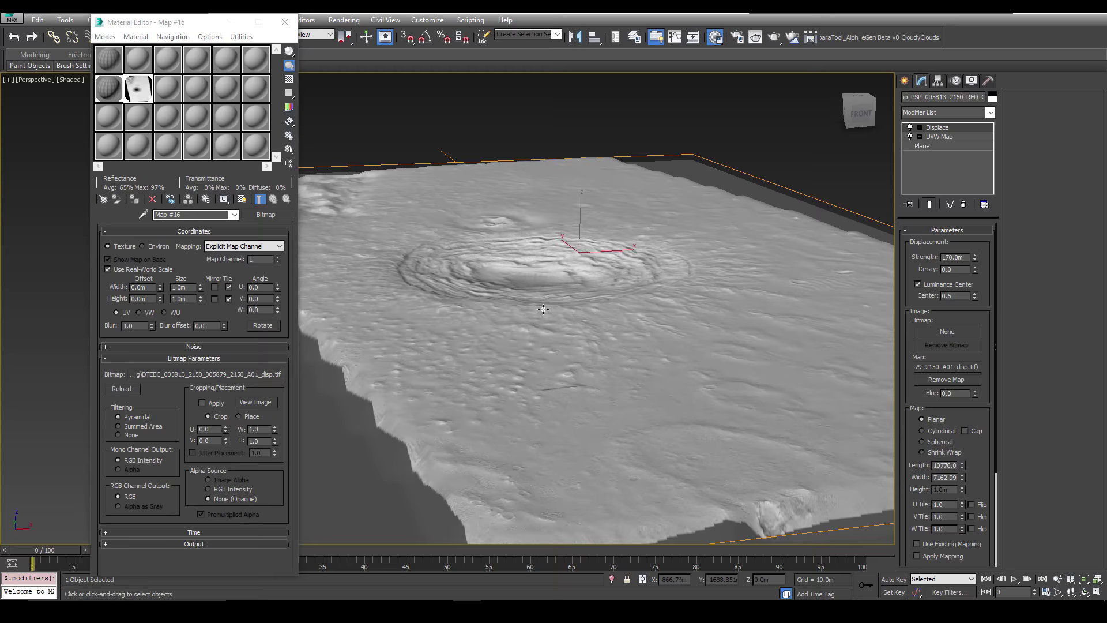
{"action": "key", "text": "F4"}
{"action": "middle_click_drag", "start_coordinate": [535, 304], "coordinate": [553, 300], "text": "alt"}
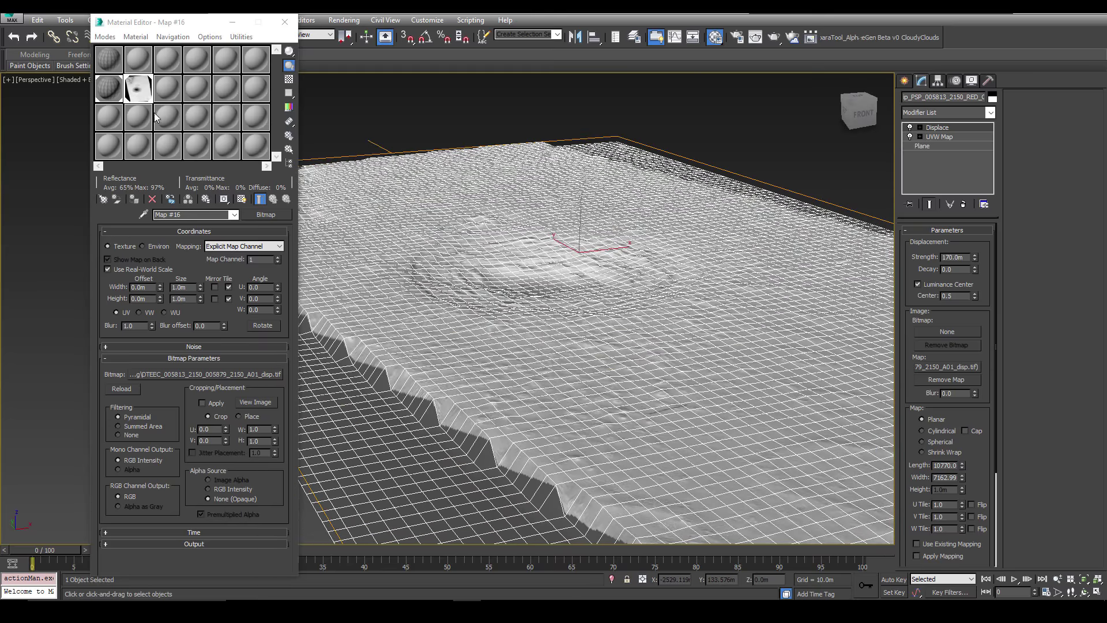
- Give both the displacement bitmap and the diffuse crater bitmap blur 0.01 and Filtering None
{"action": "right_click", "coordinate": [152, 325]}
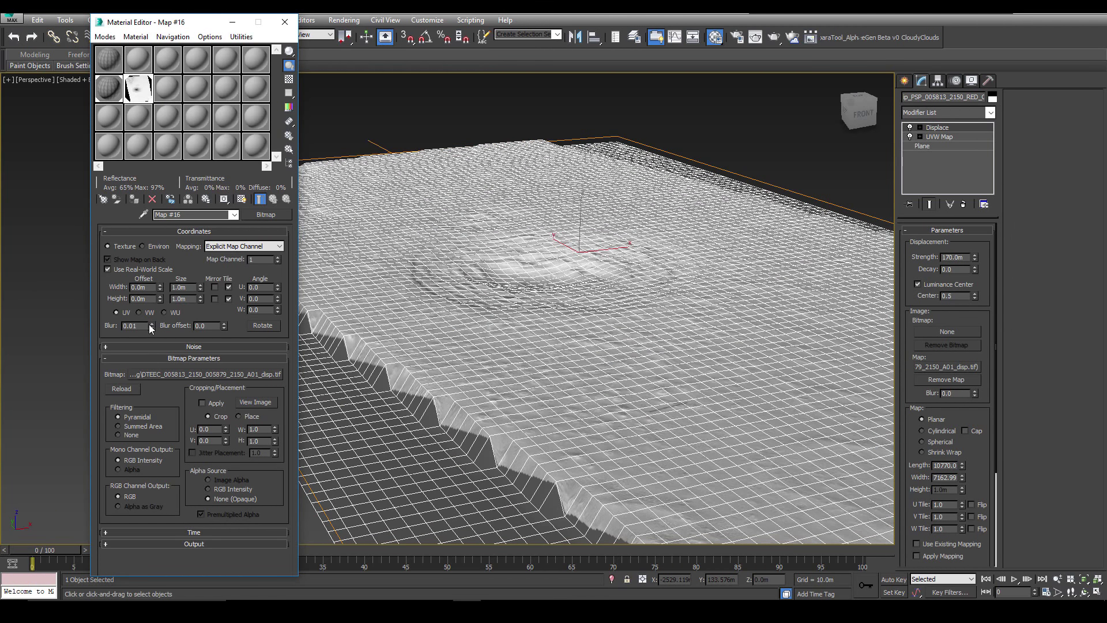
{"action": "left_click", "coordinate": [126, 434]}
{"action": "left_click", "coordinate": [109, 89]}
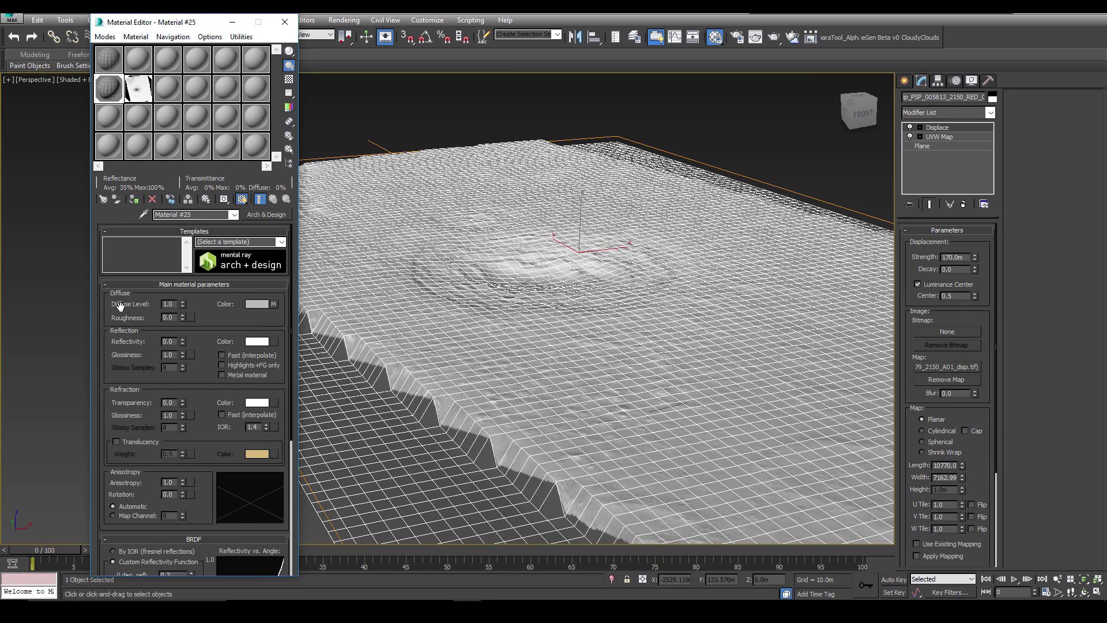
{"action": "left_click", "coordinate": [273, 303]}
{"action": "left_click_drag", "start_coordinate": [151, 326], "coordinate": [147, 402]}
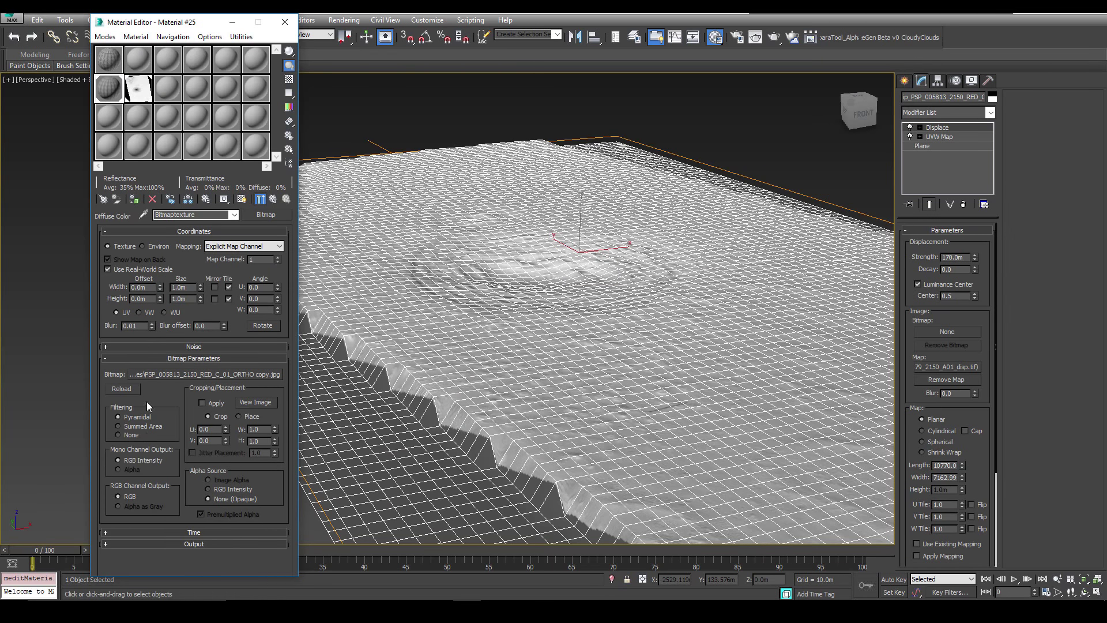
{"action": "left_click", "coordinate": [130, 434]}
- Close the Material Editor and inspect the displaced crater in shaded and wireframe display
{"action": "left_click", "coordinate": [285, 21]}
{"action": "key", "text": "F4"}
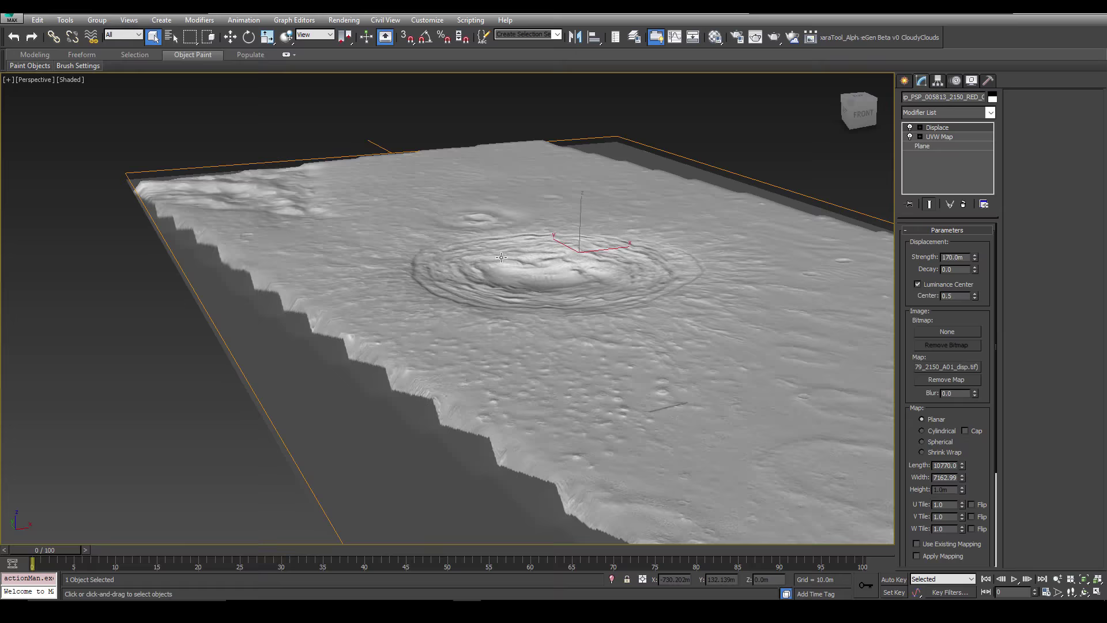
{"action": "scroll", "coordinate": [501, 257], "scroll_direction": "up", "scroll_amount": 5}
{"action": "mouse_move", "coordinate": [501, 257]}
{"action": "middle_mouse_down", "text": "alt"}
{"action": "mouse_move", "coordinate": [483, 300]}
{"action": "mouse_move", "coordinate": [422, 321]}
{"action": "middle_mouse_up", "text": "alt"}
{"action": "scroll", "coordinate": [484, 299], "scroll_direction": "down", "scroll_amount": 3}
{"action": "scroll", "coordinate": [461, 306], "scroll_direction": "up", "scroll_amount": 6}
{"action": "key", "text": "F3"}
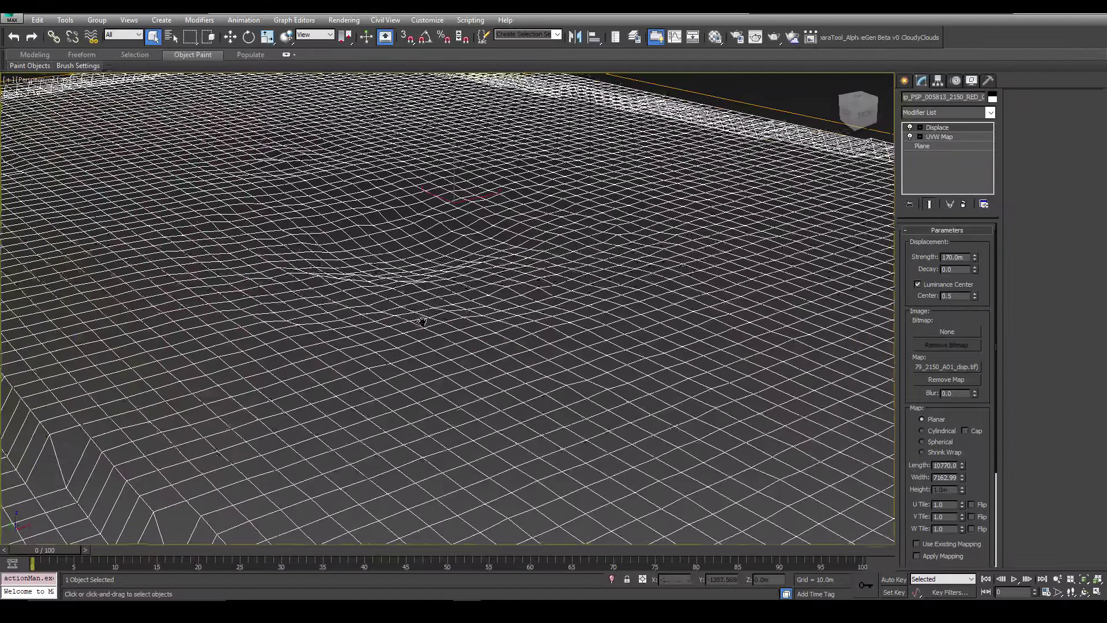
{"action": "scroll", "coordinate": [423, 321], "scroll_direction": "down", "scroll_amount": 3}
{"action": "key", "text": "F3"}
{"action": "key", "text": "F4"}
{"action": "scroll", "coordinate": [461, 391], "scroll_direction": "down", "scroll_amount": 2}
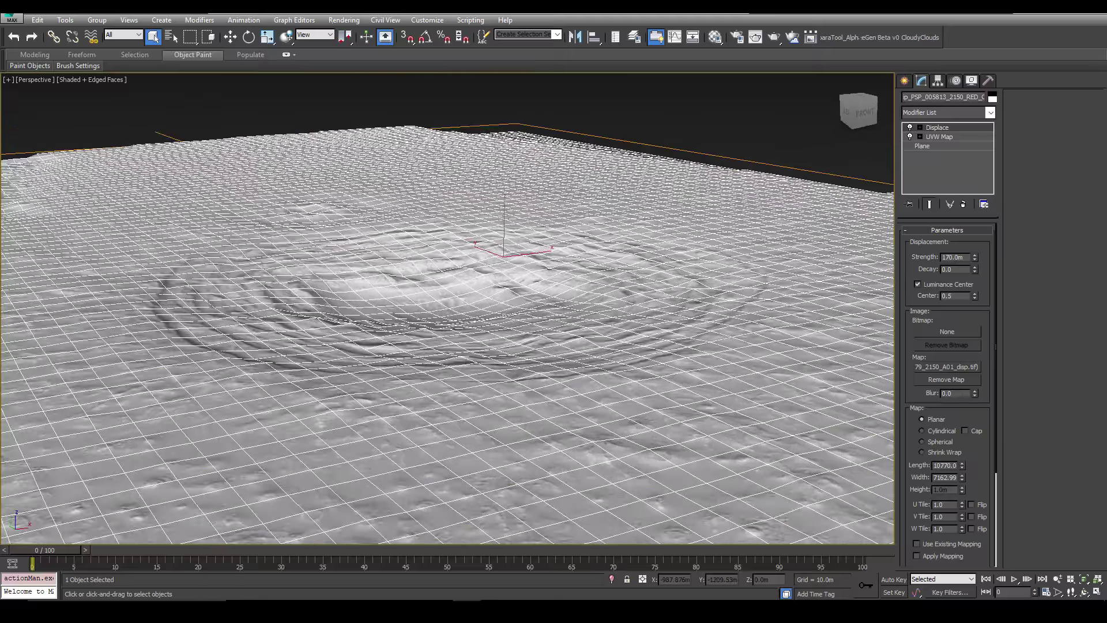
- Add a TurboSmooth modifier to the terrain plane
{"action": "left_click", "coordinate": [549, 80]}
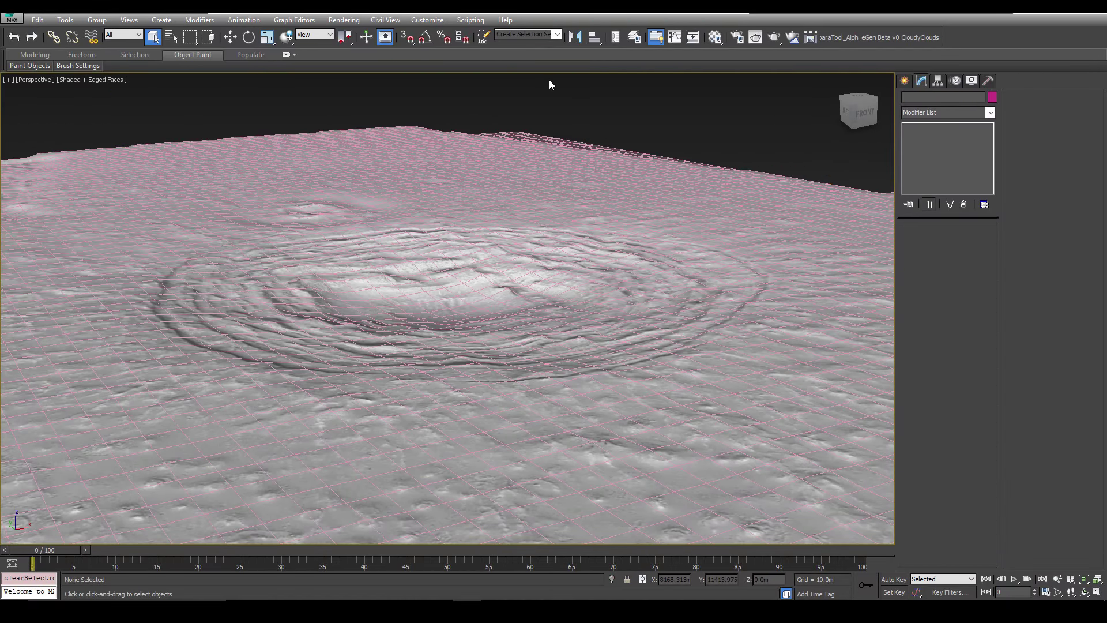
{"action": "left_click", "coordinate": [535, 184]}
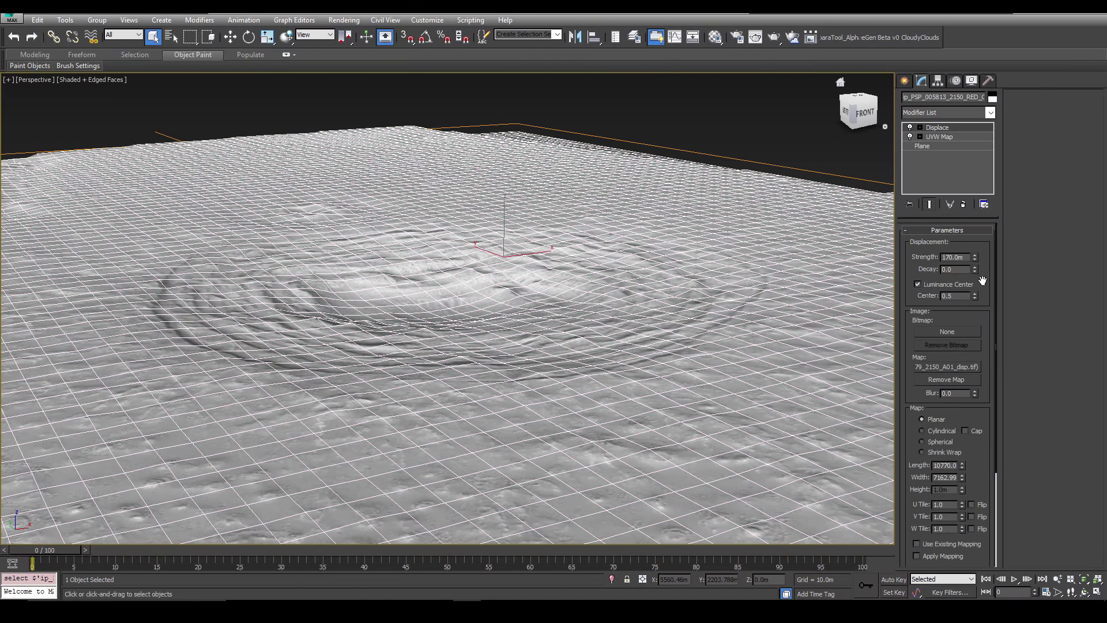
{"action": "left_click", "coordinate": [942, 113]}
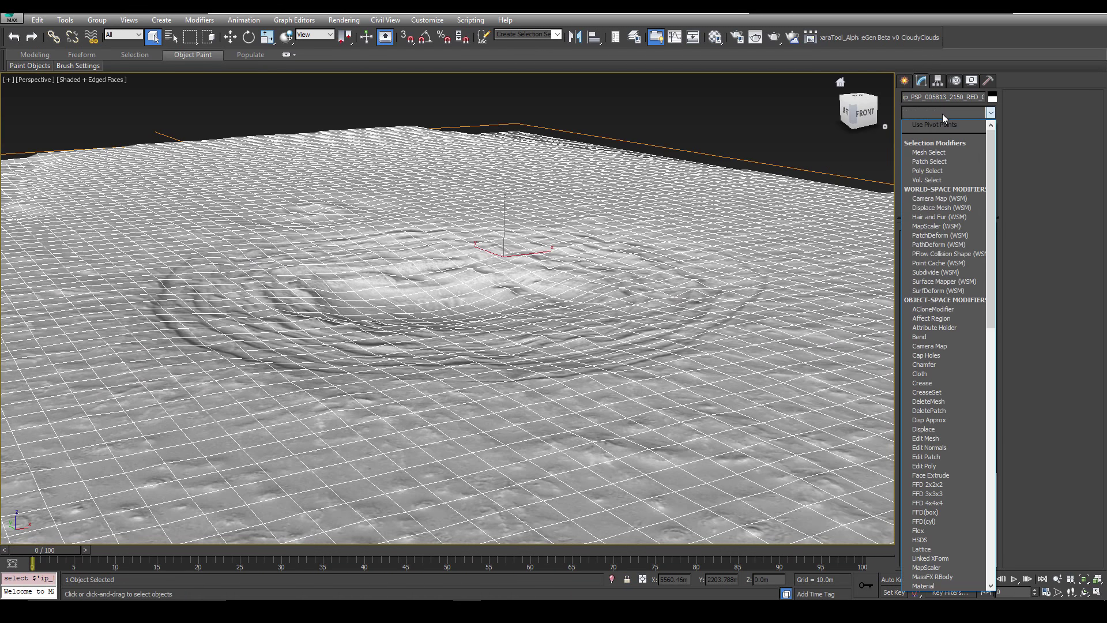
{"action": "left_click", "coordinate": [942, 113]}
{"action": "left_click", "coordinate": [953, 112]}
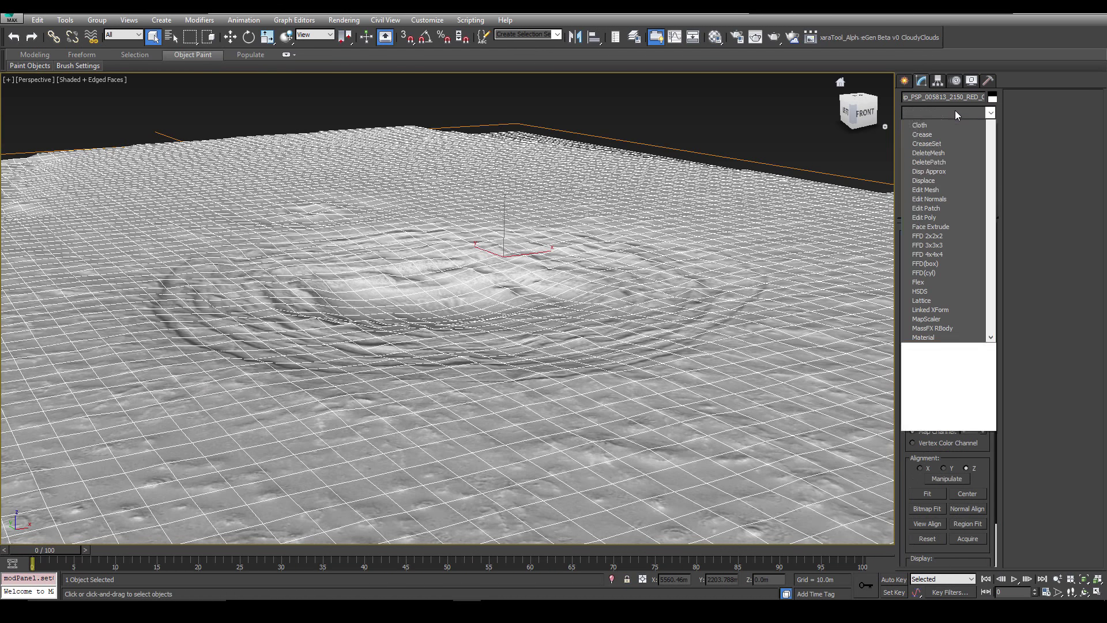
{"action": "type", "text": "tu"}
{"action": "key", "text": "Return"}
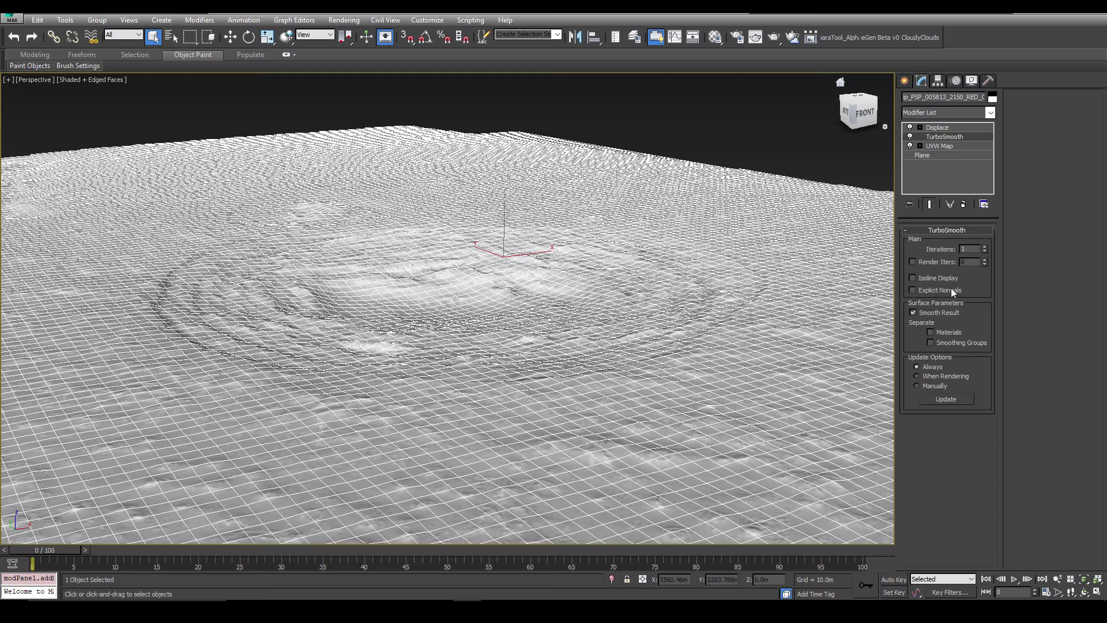
- Set TurboSmooth iterations to 4 with edged faces hidden, and open the Lucas3D workspace panel
{"action": "key", "text": "F4"}
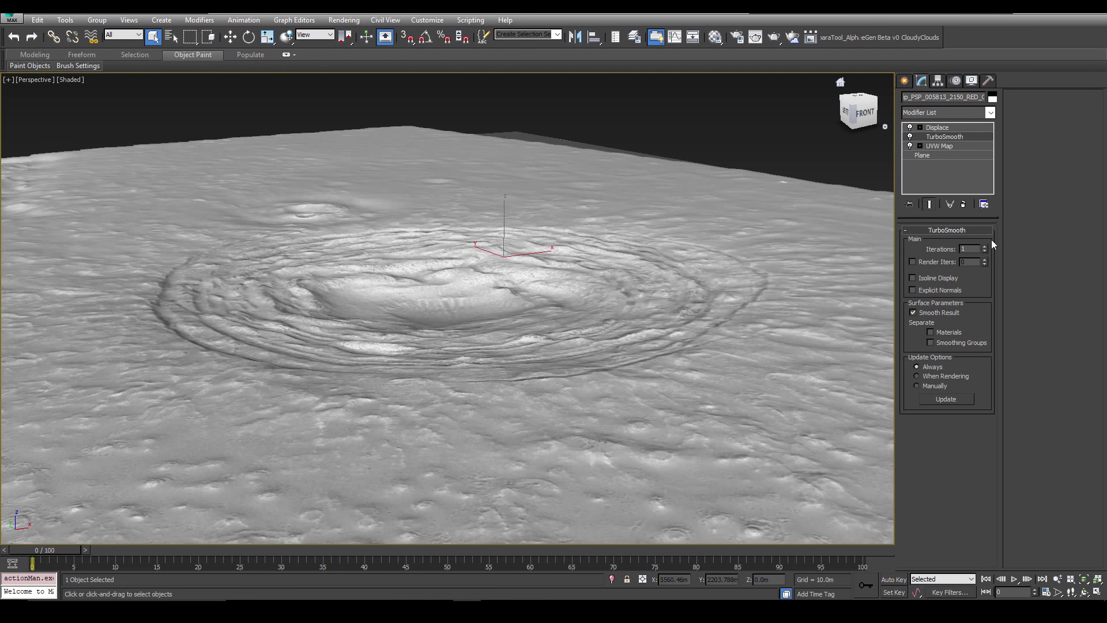
{"action": "left_click", "coordinate": [984, 246]}
{"action": "left_click", "coordinate": [984, 246]}
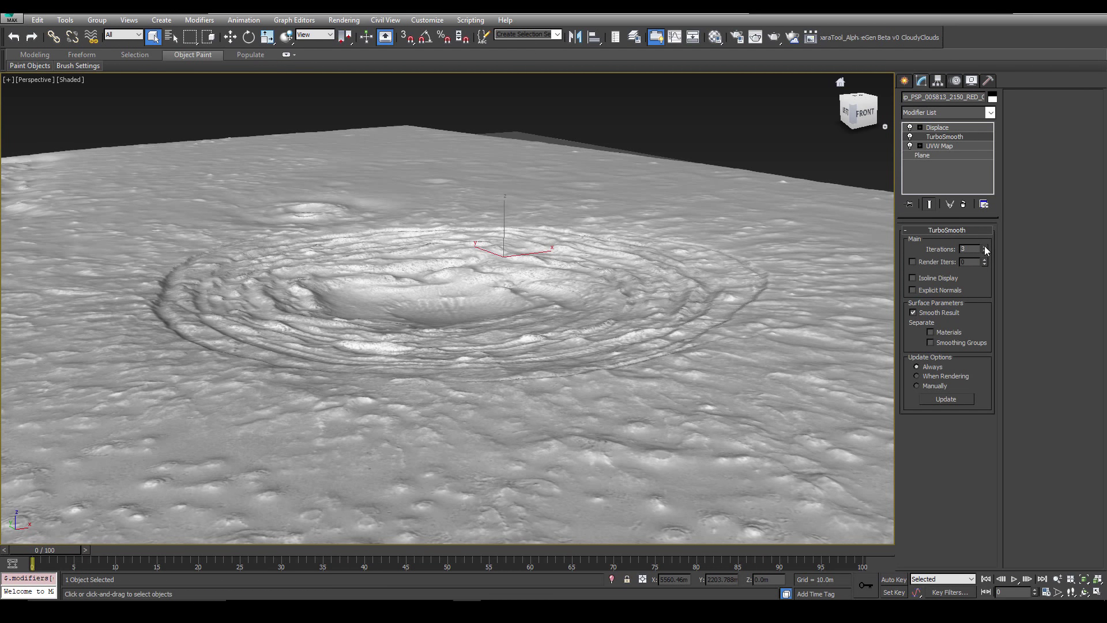
{"action": "left_click", "coordinate": [984, 246]}
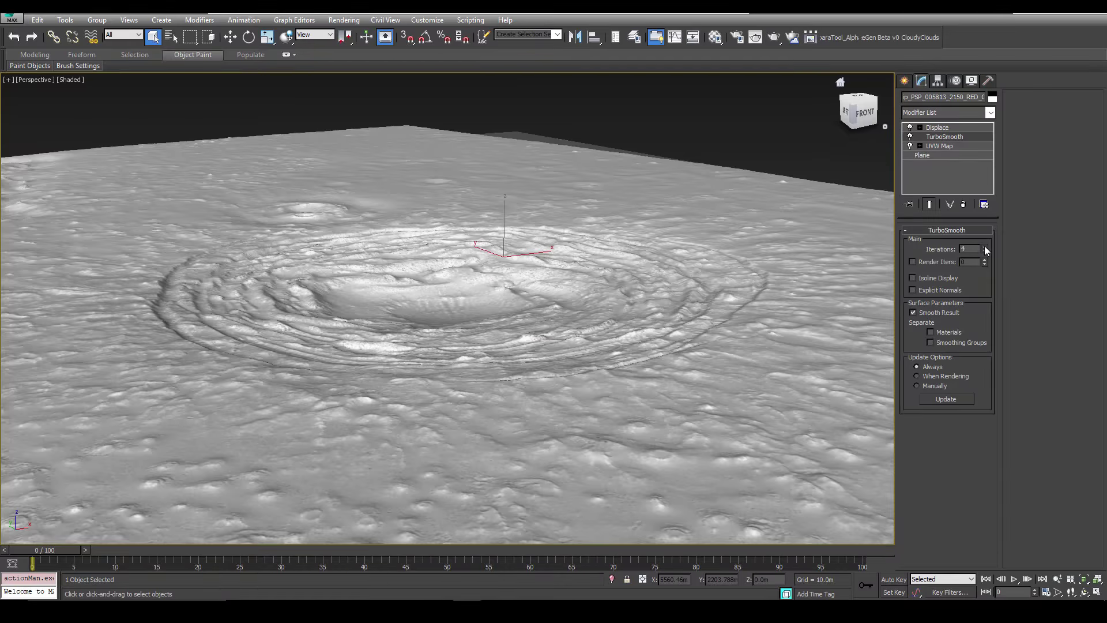
{"action": "middle_click_drag", "start_coordinate": [542, 332], "coordinate": [565, 342], "text": "alt"}
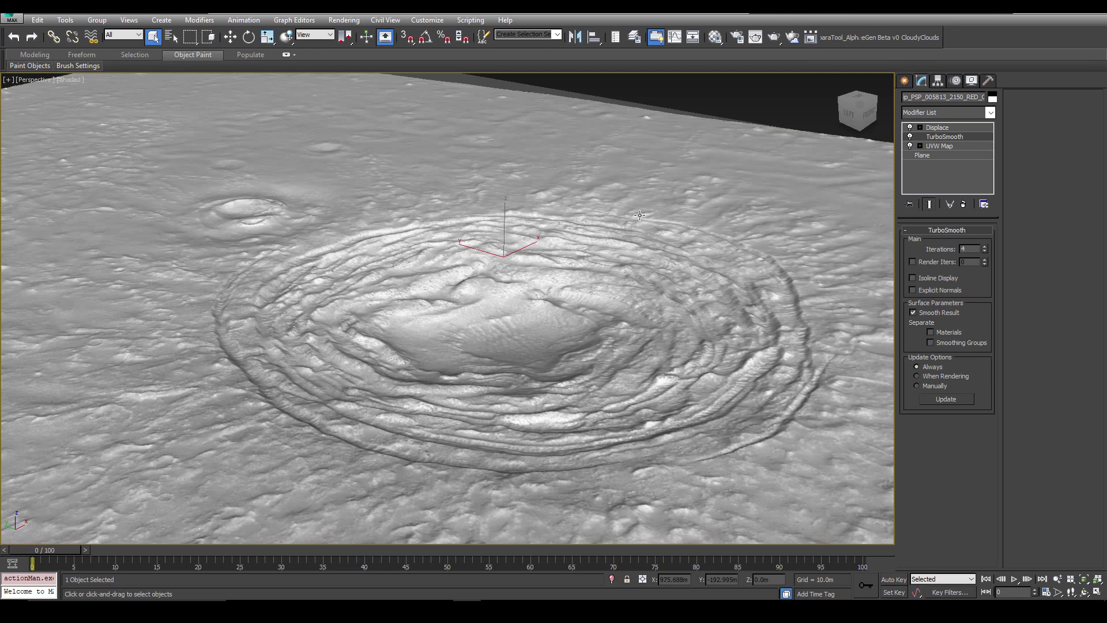
{"action": "key", "text": "alt+w"}
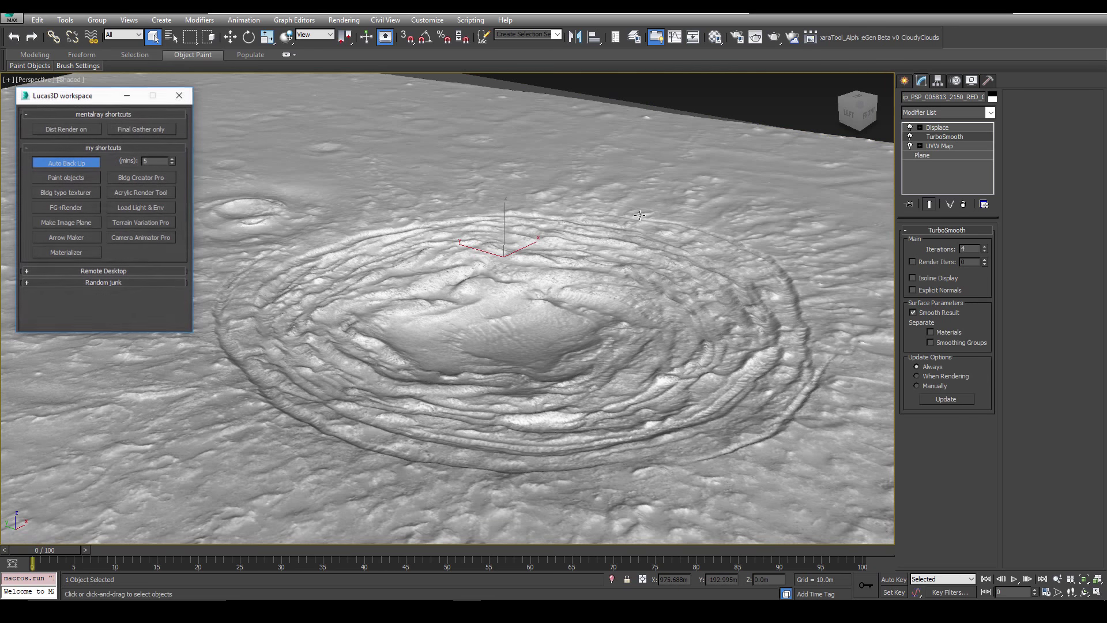
- Load the preset daylight system and environment, and set the sun hour to 7
{"action": "left_click", "coordinate": [144, 208]}
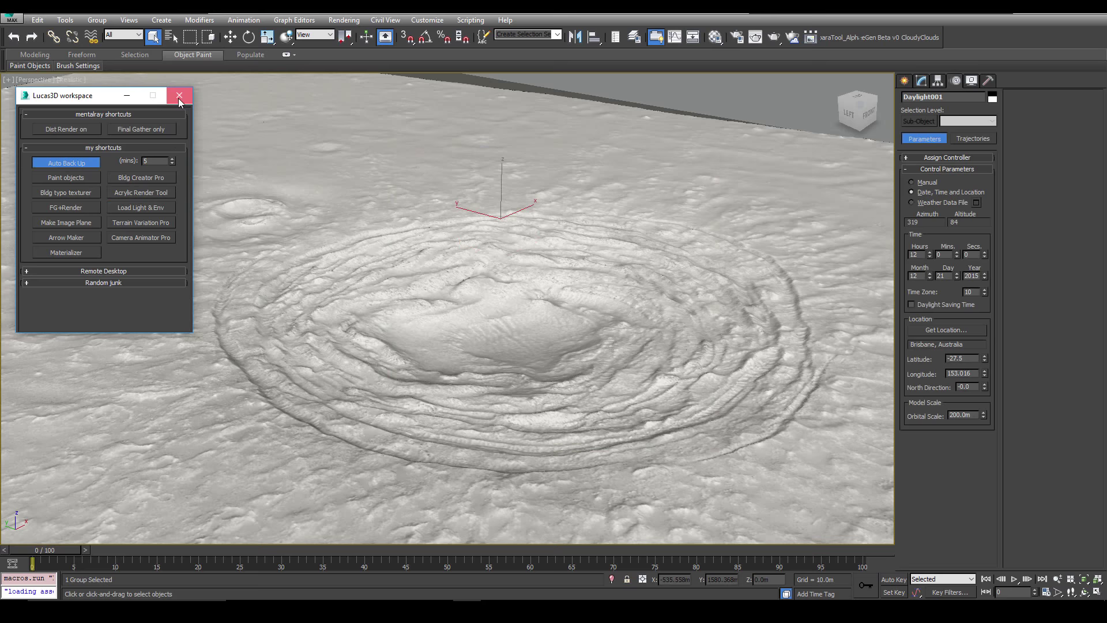
{"action": "left_click", "coordinate": [178, 97]}
{"action": "left_click", "coordinate": [929, 256]}
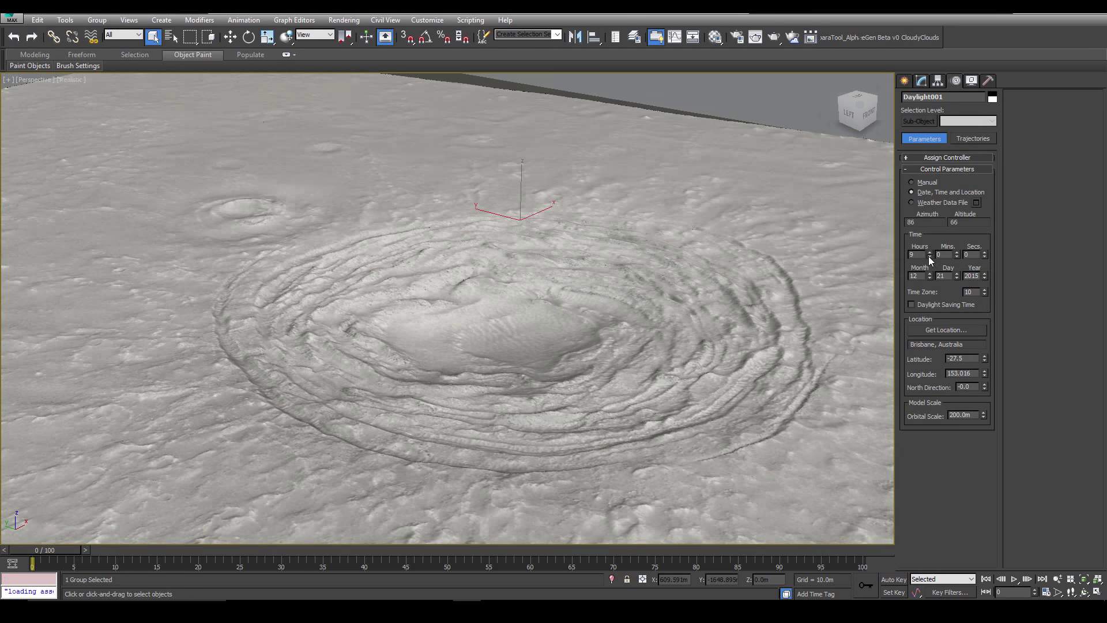
{"action": "left_click", "coordinate": [929, 253]}
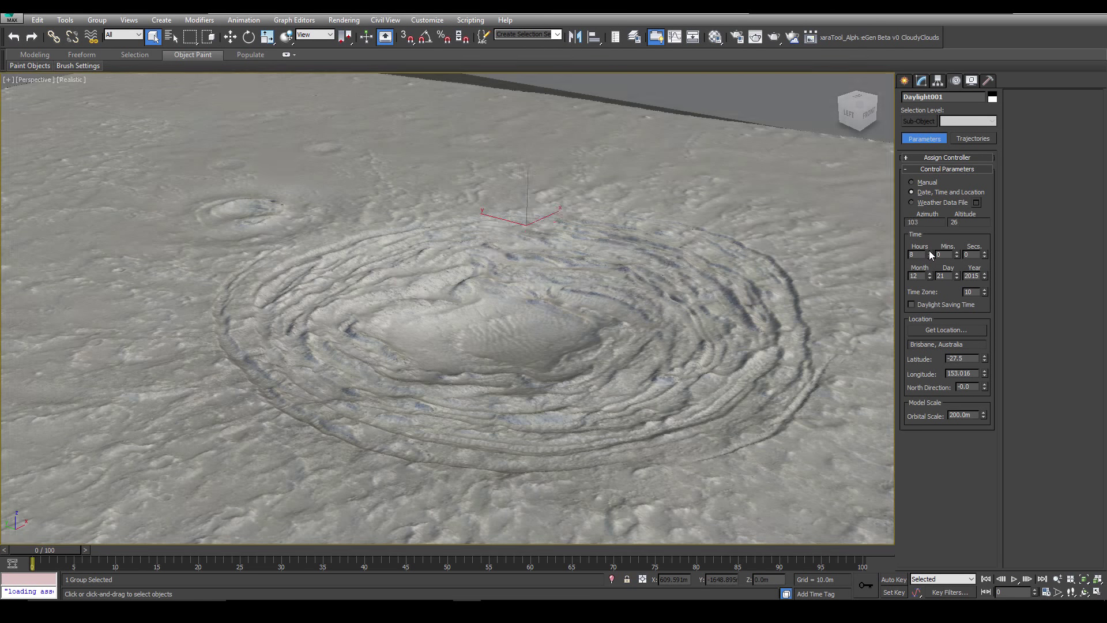
{"action": "left_click", "coordinate": [929, 253]}
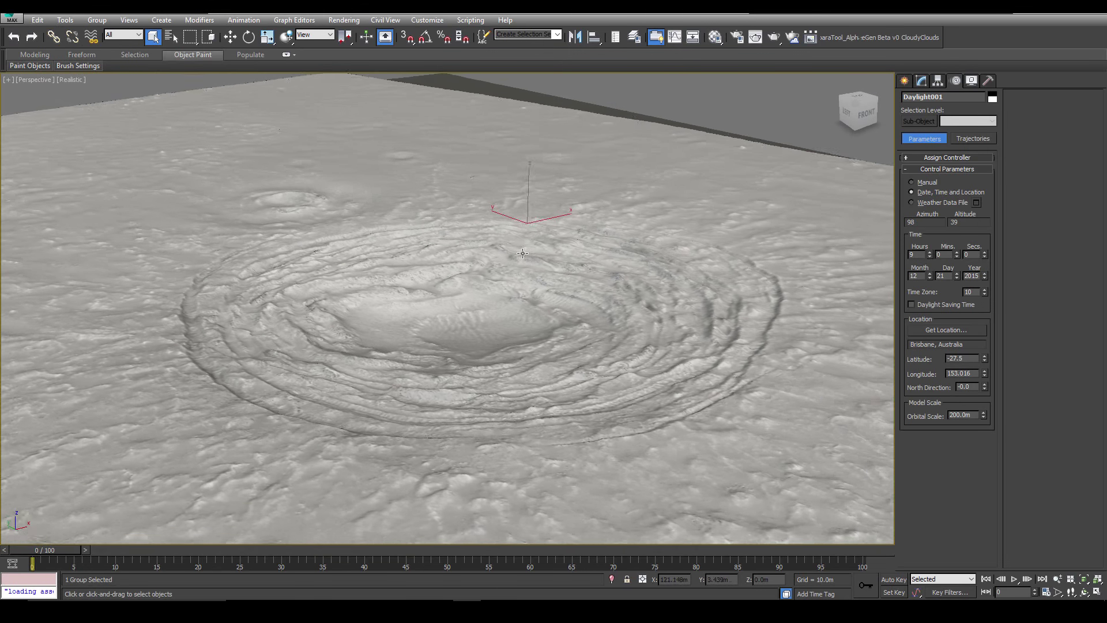
{"action": "left_click", "coordinate": [930, 252]}
{"action": "left_click", "coordinate": [929, 252]}
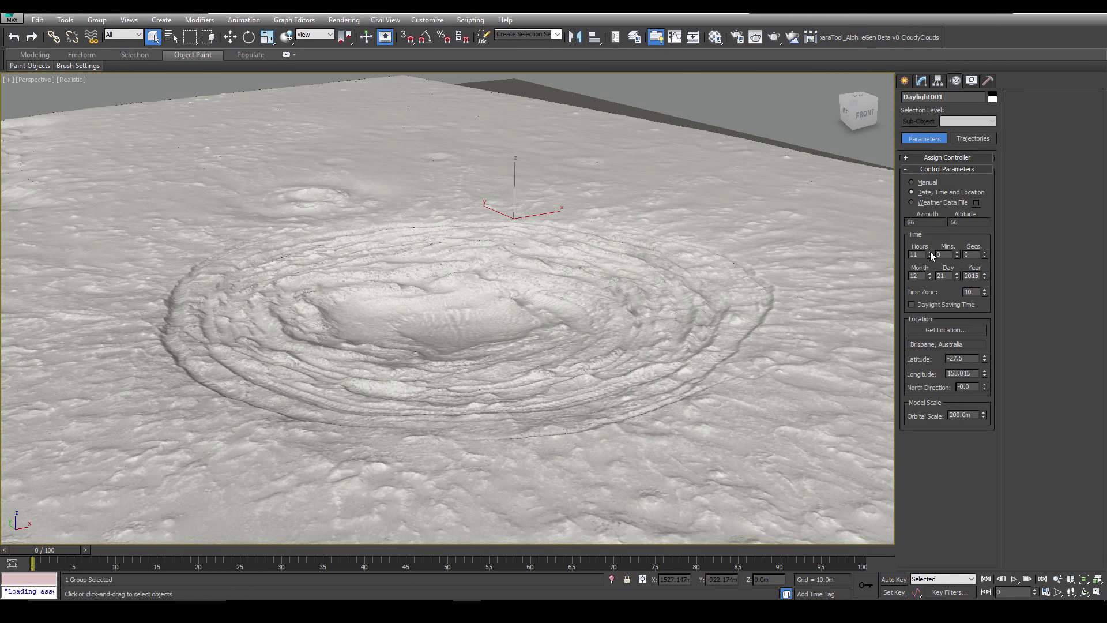
{"action": "left_click", "coordinate": [929, 258]}
{"action": "left_click", "coordinate": [929, 257]}
{"action": "left_click", "coordinate": [930, 257]}
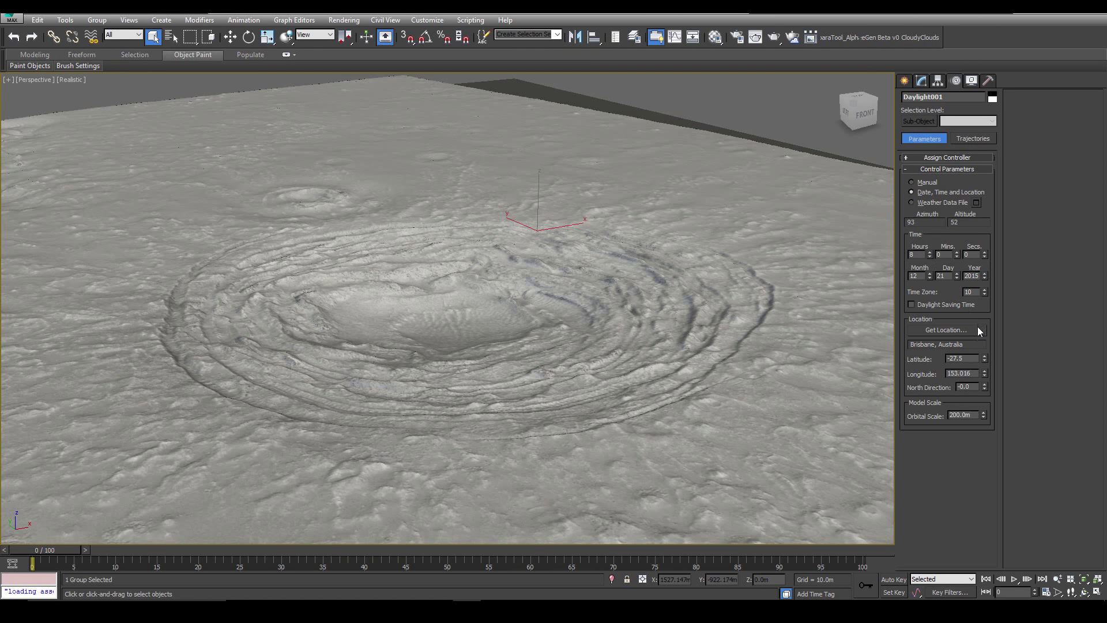
{"action": "left_click", "coordinate": [930, 257]}
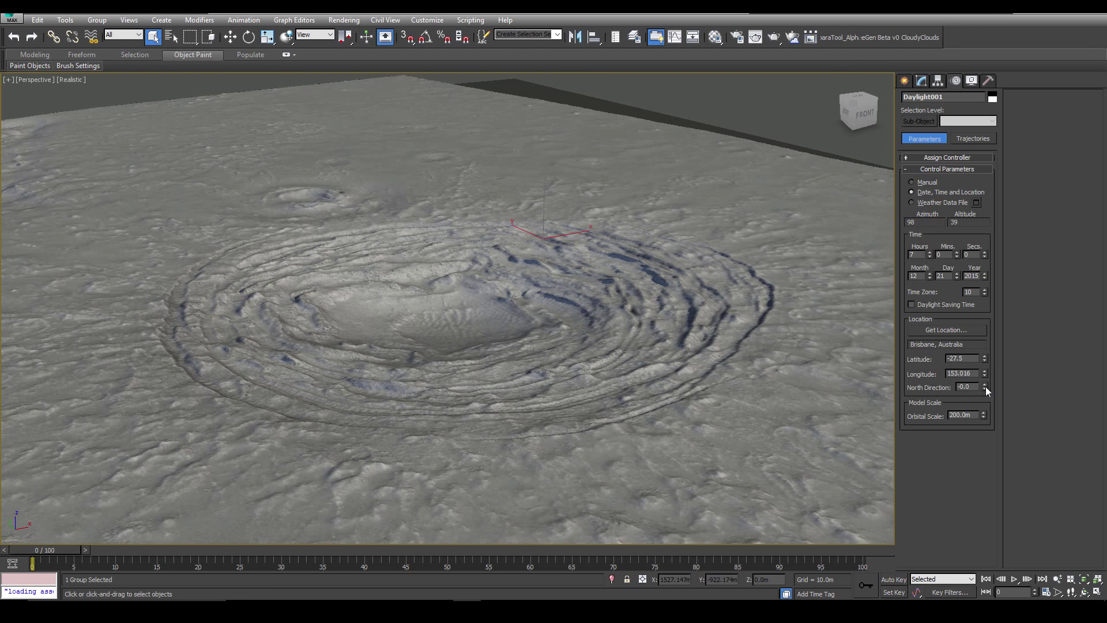
- Turn the daylight North Direction to 178 and show the safe frame
{"action": "left_click_drag", "start_coordinate": [984, 386], "coordinate": [980, 283]}
{"action": "middle_click_drag", "start_coordinate": [486, 303], "coordinate": [462, 259], "text": "alt"}
{"action": "scroll", "coordinate": [486, 264], "scroll_direction": "up", "scroll_amount": 4}
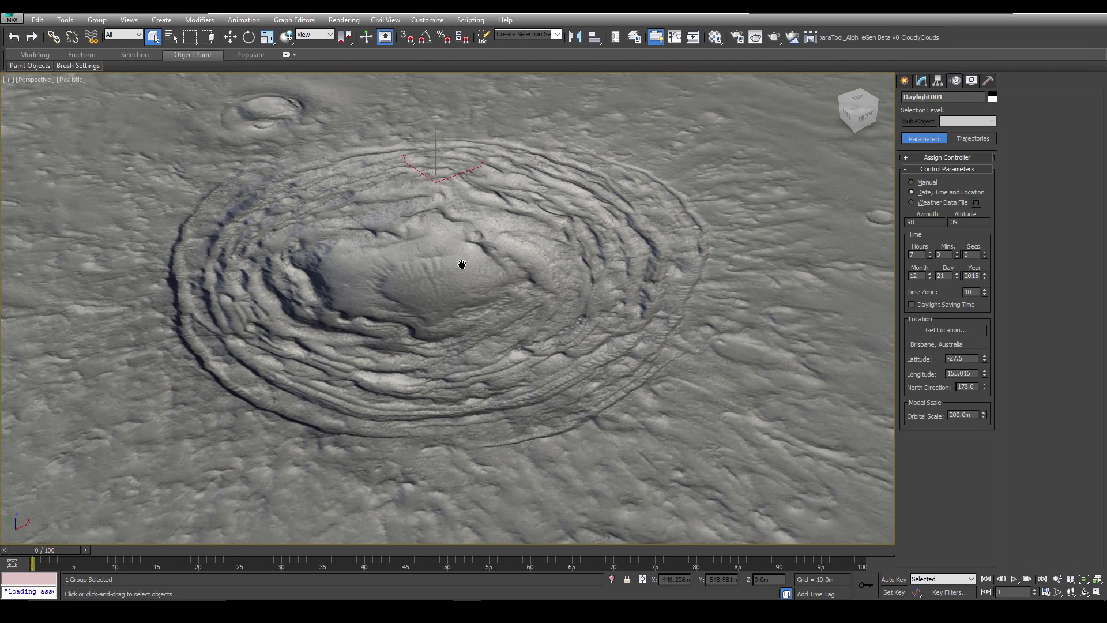
{"action": "key", "text": "shift+f"}
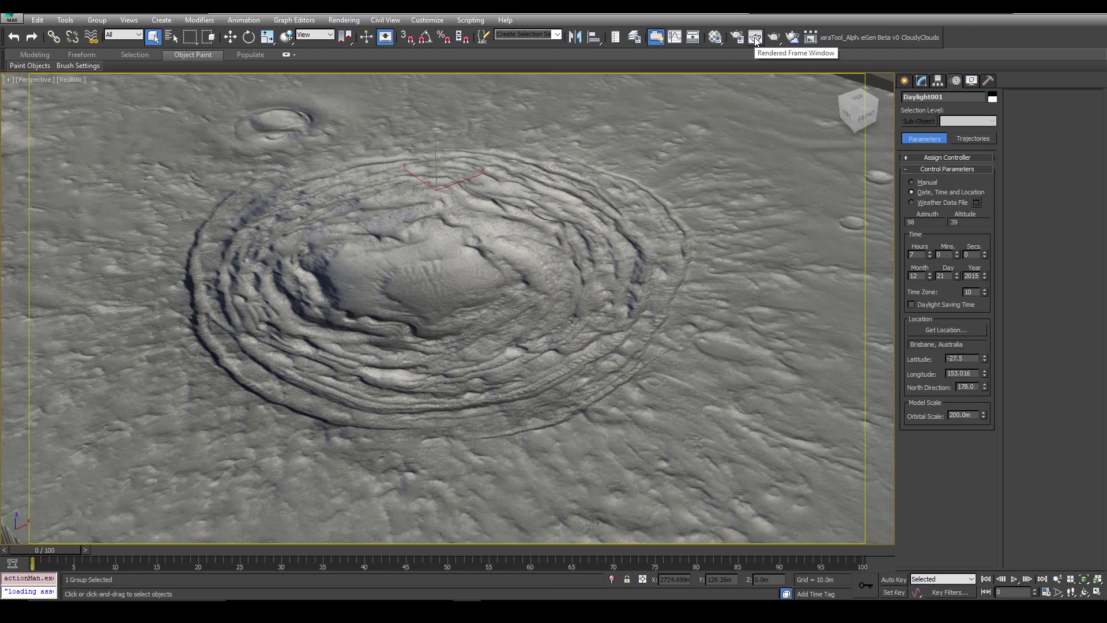
- Render a Draft test of the sunlit crater, then close it and open the Material Editor
{"action": "left_click", "coordinate": [755, 38]}
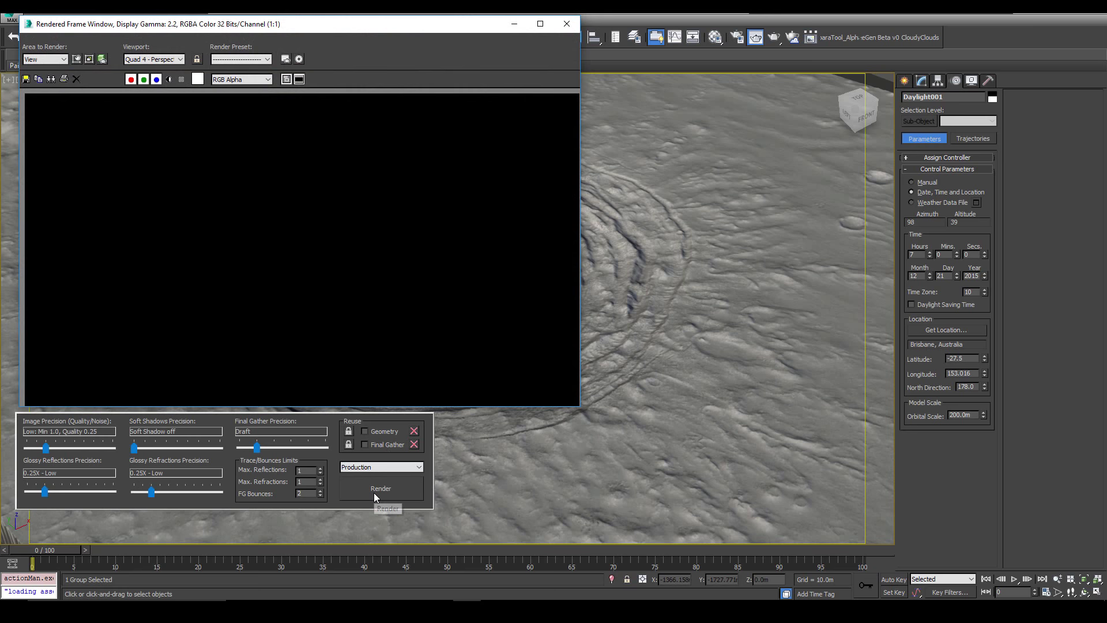
{"action": "left_click", "coordinate": [366, 493]}
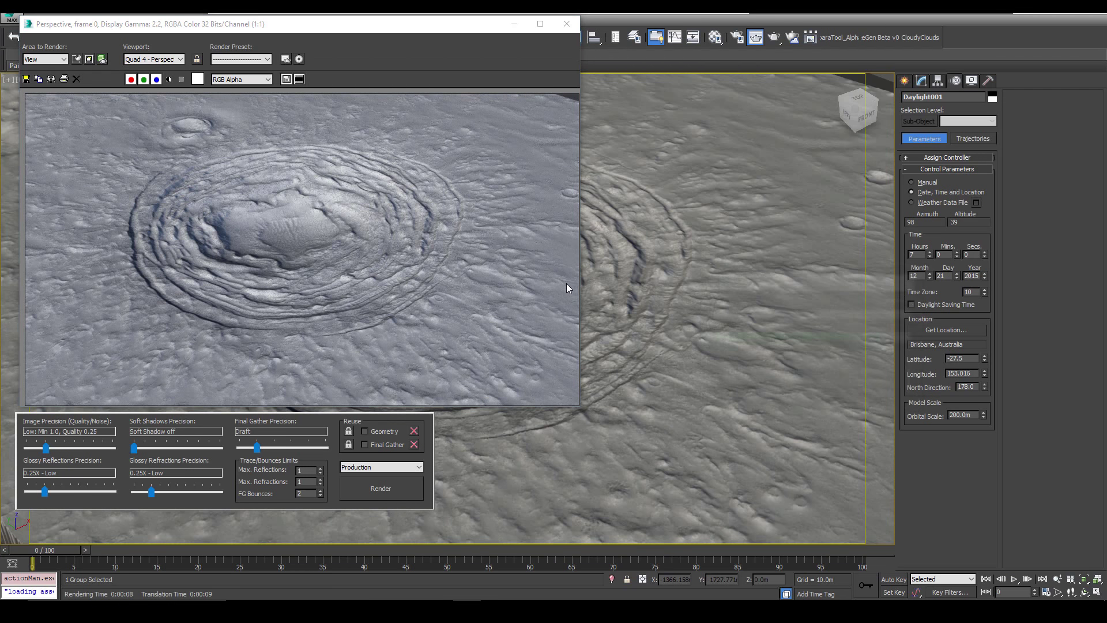
{"action": "left_click", "coordinate": [566, 24]}
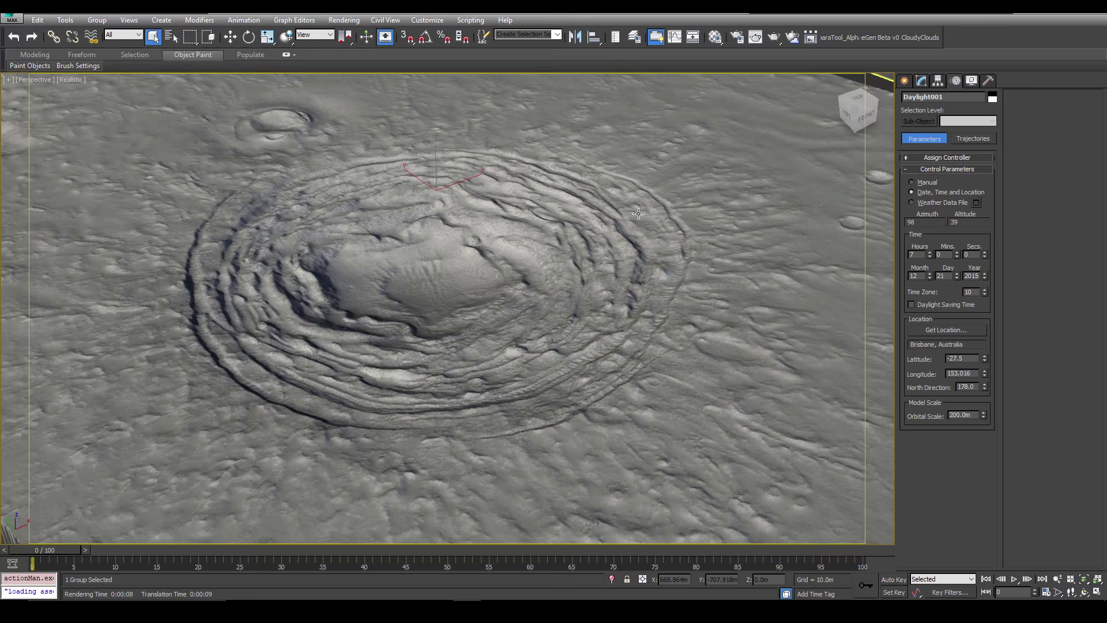
{"action": "key", "text": "m"}
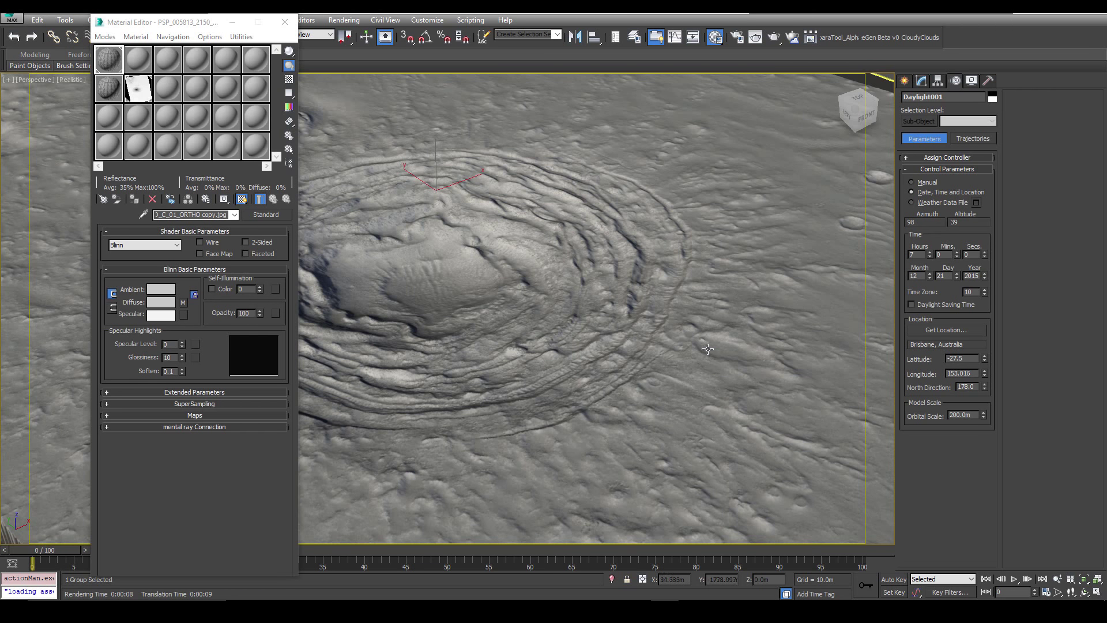
- Switch the active renderer to Default Scanline Renderer in Render Setup
{"action": "left_click", "coordinate": [737, 37]}
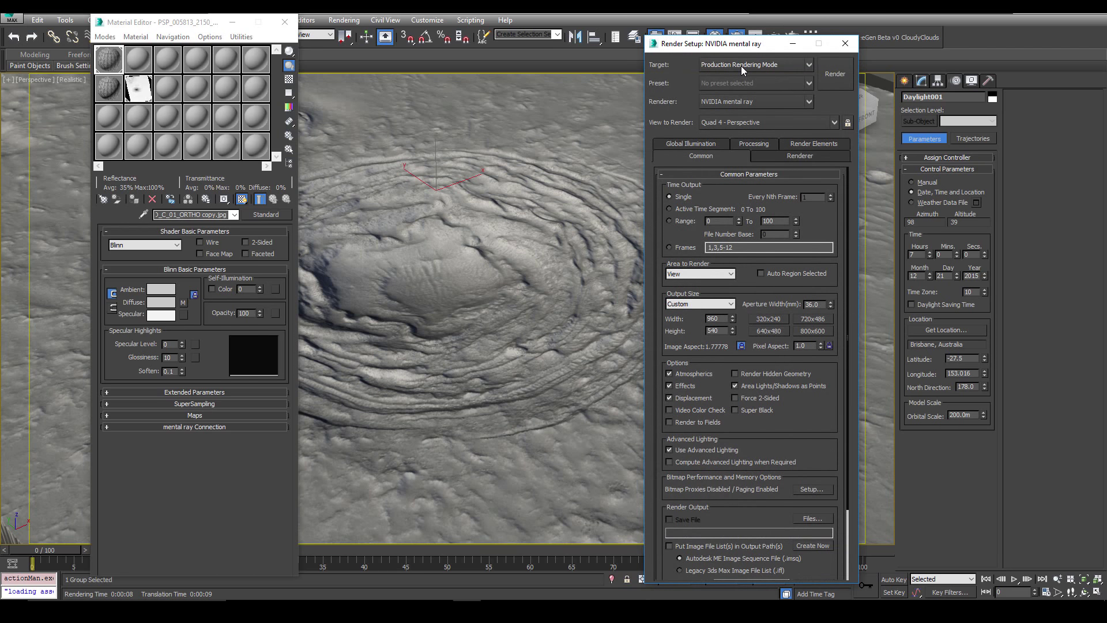
{"action": "left_click", "coordinate": [739, 101]}
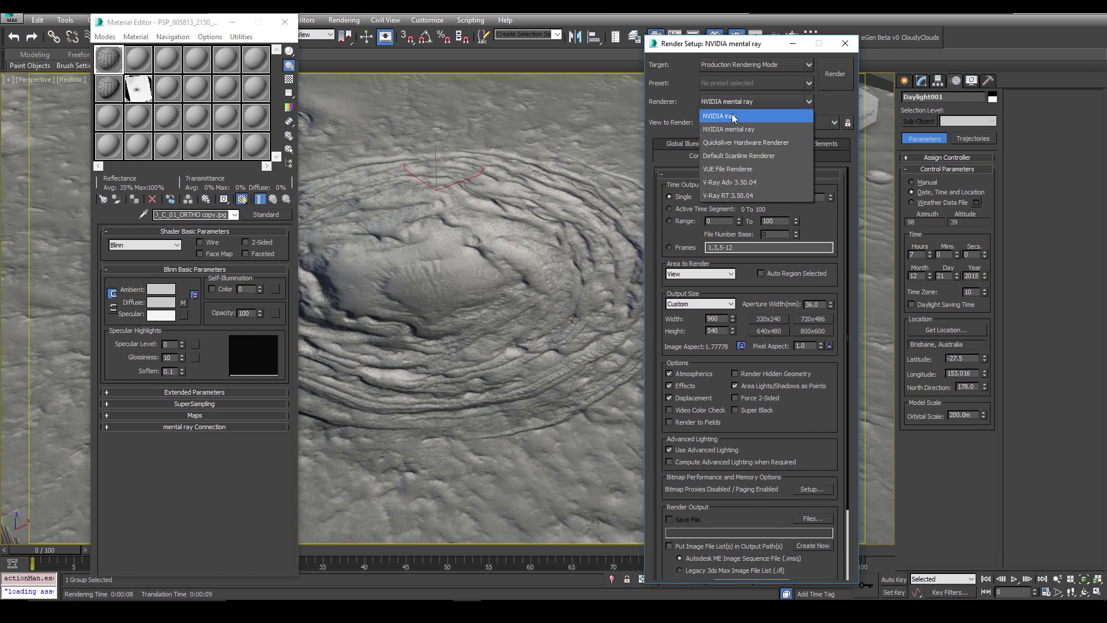
{"action": "left_click", "coordinate": [736, 157]}
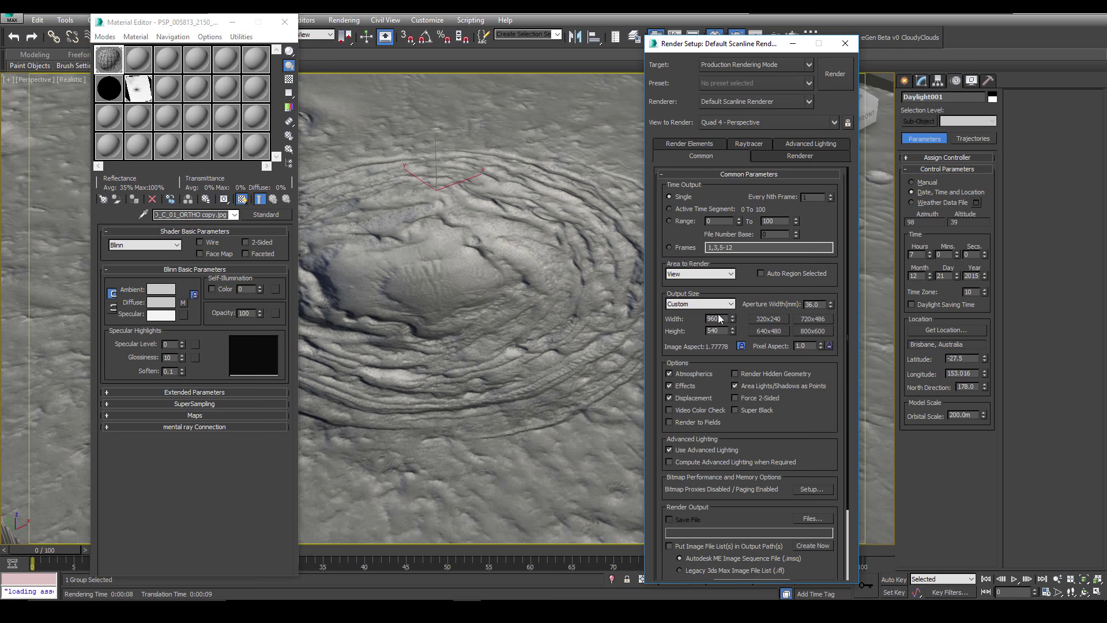
- Delete Daylight001 from the scene using the Light Lister
{"action": "type", "text": "19"}
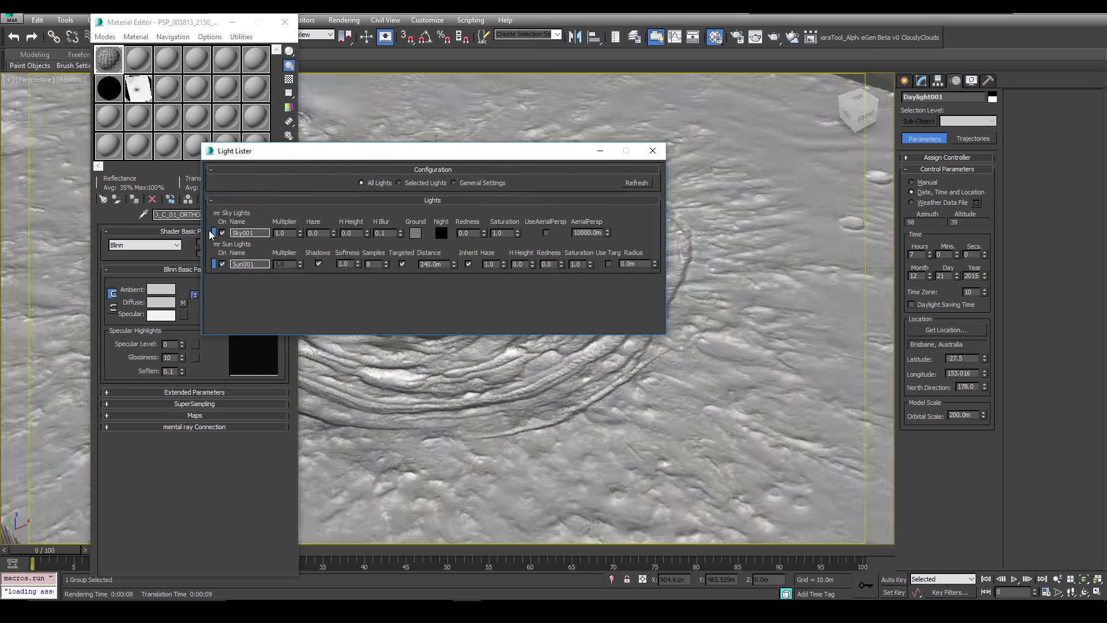
{"action": "key", "text": "Delete"}
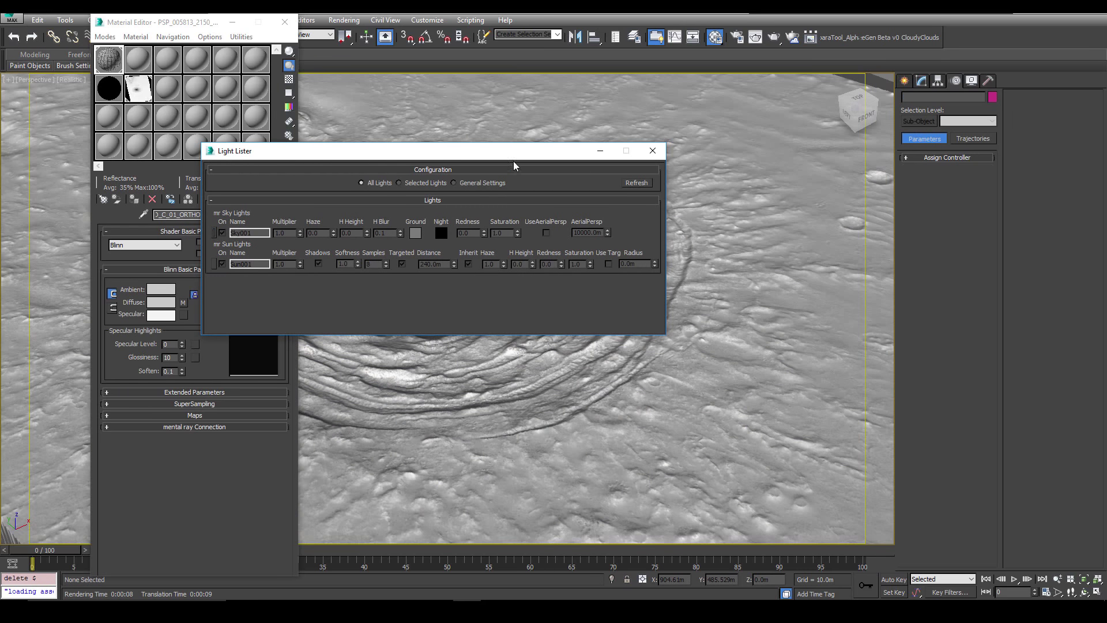
{"action": "left_click", "coordinate": [652, 150]}
- Turn off Use Map for the sky environment in Environment and Effects
{"action": "key", "text": "8"}
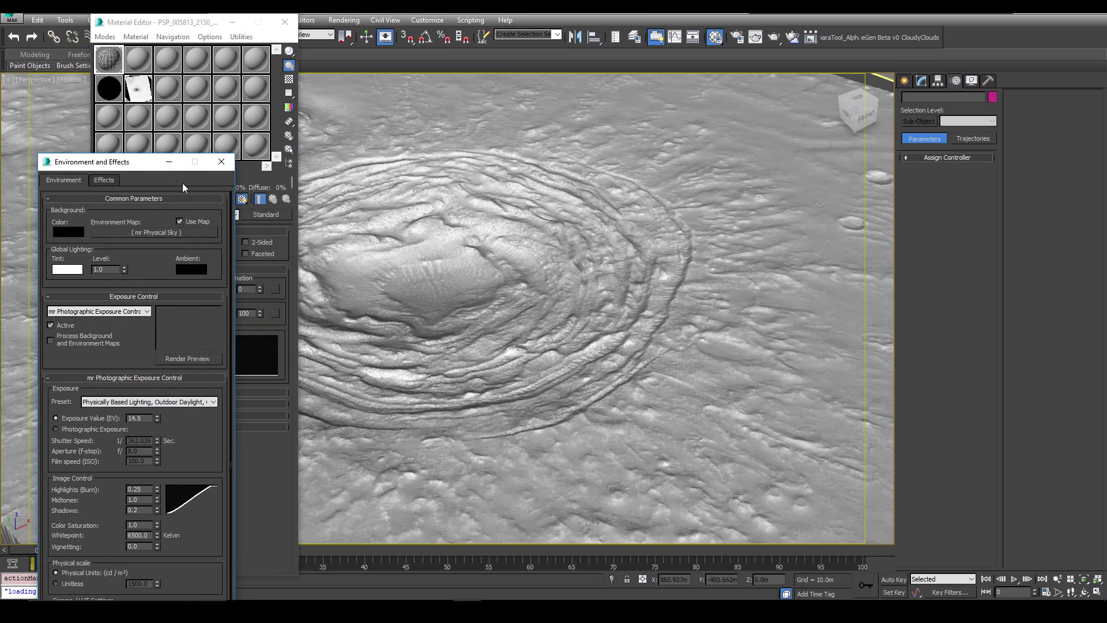
{"action": "left_click", "coordinate": [180, 221]}
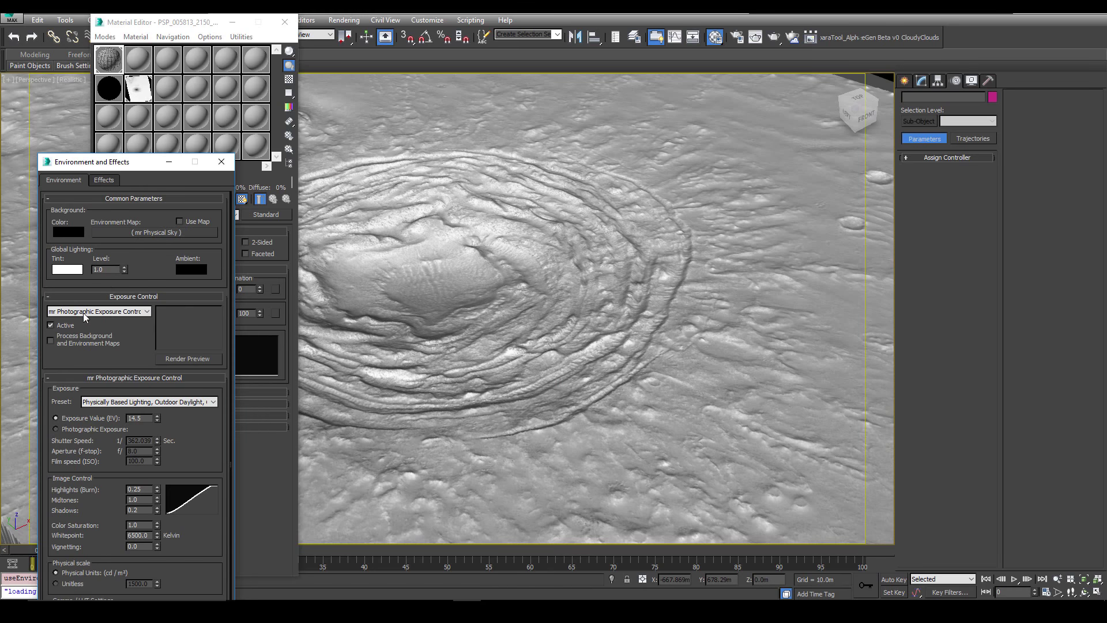
{"action": "left_click", "coordinate": [221, 162]}
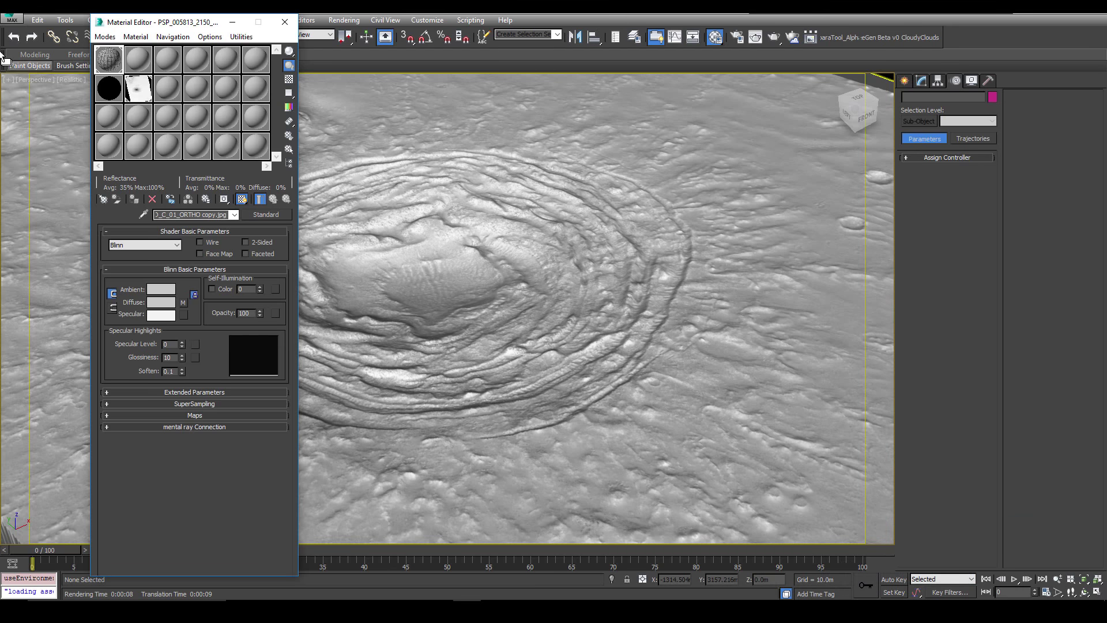
- Render a scanline test of the grey crater terrain, then close the frame window
{"action": "left_click", "coordinate": [760, 39]}
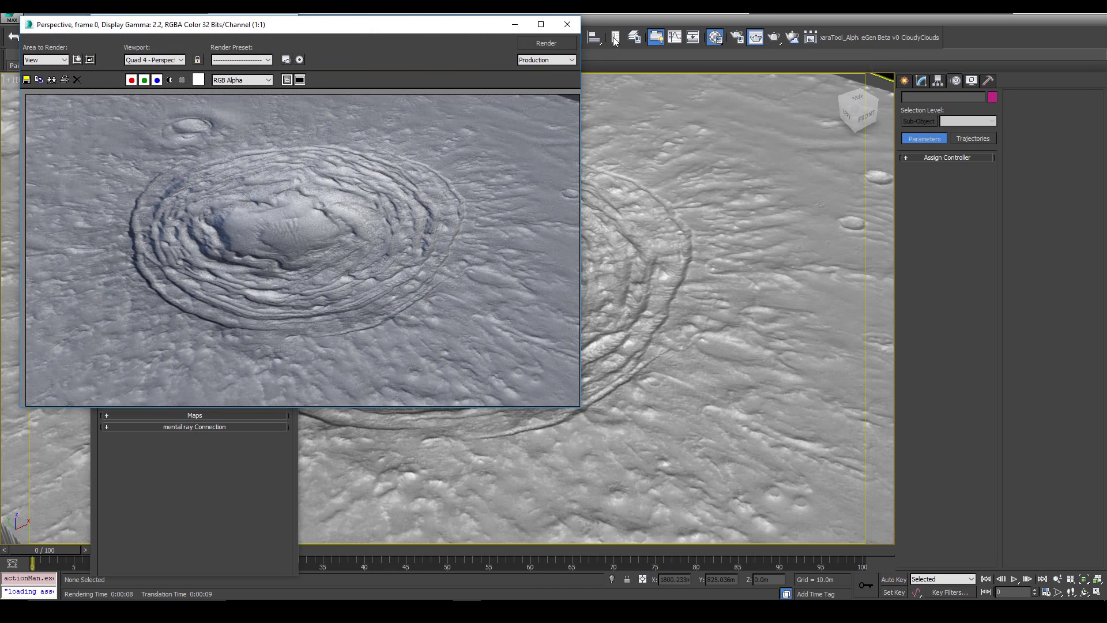
{"action": "left_click", "coordinate": [534, 43]}
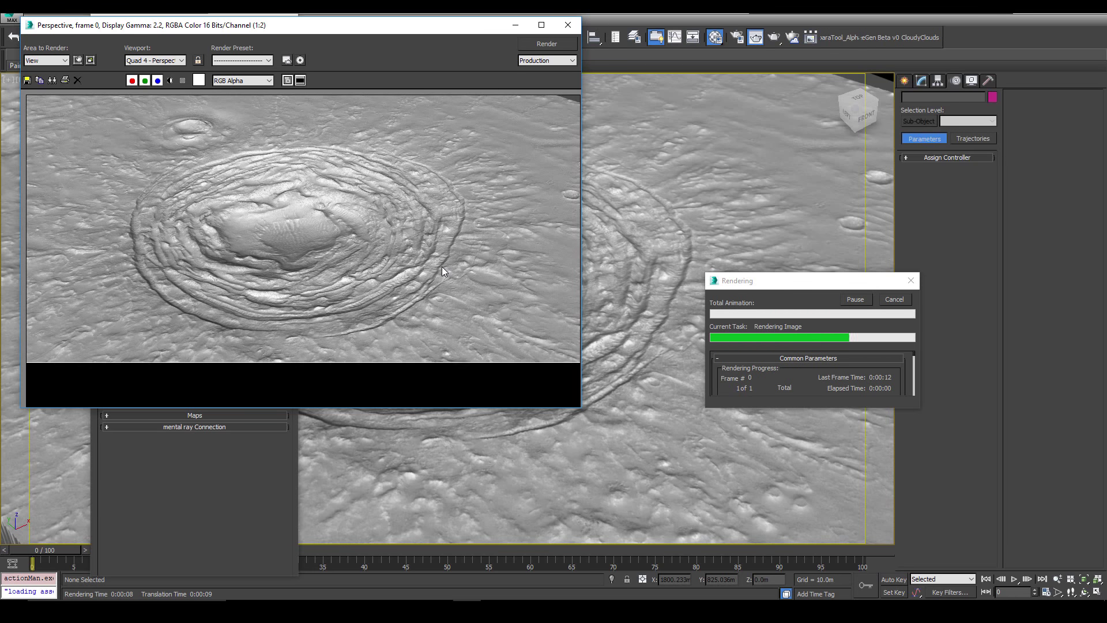
{"action": "left_click", "coordinate": [567, 26]}
- Select the terrain, orbit toward its front, and switch to Zoom Region
{"action": "left_click", "coordinate": [562, 237]}
{"action": "middle_click_drag", "start_coordinate": [561, 236], "coordinate": [635, 237], "text": "alt"}
{"action": "left_click", "coordinate": [1058, 592]}
- Walk the view closer over the crater, then show the terrain's TurboSmooth settings
{"action": "key", "text": "Up"}
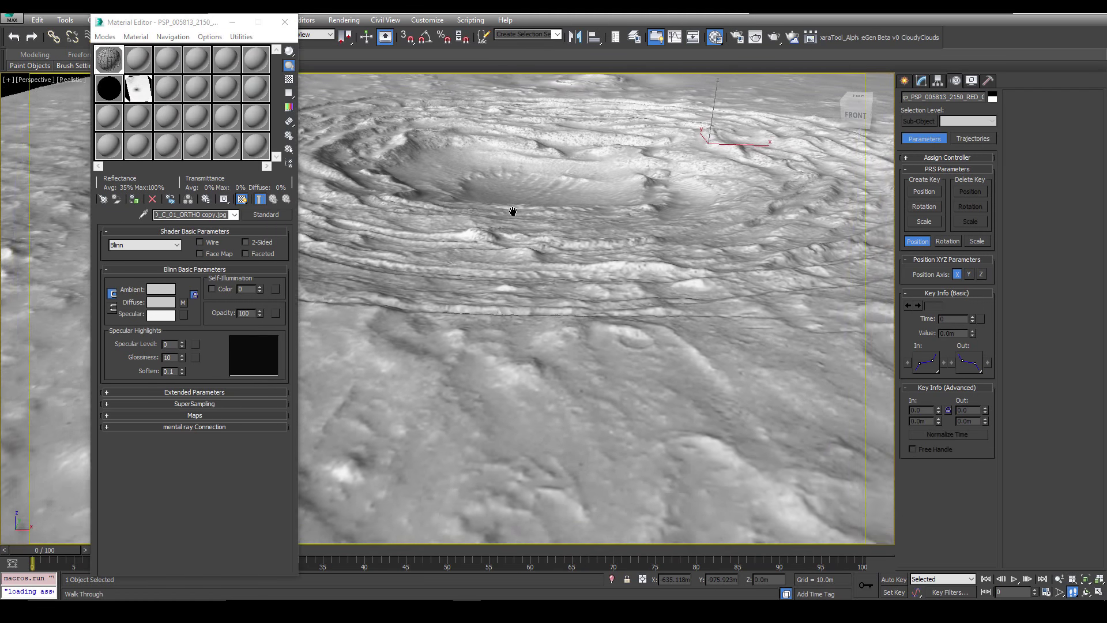
{"action": "left_click_drag", "start_coordinate": [655, 208], "coordinate": [557, 277]}
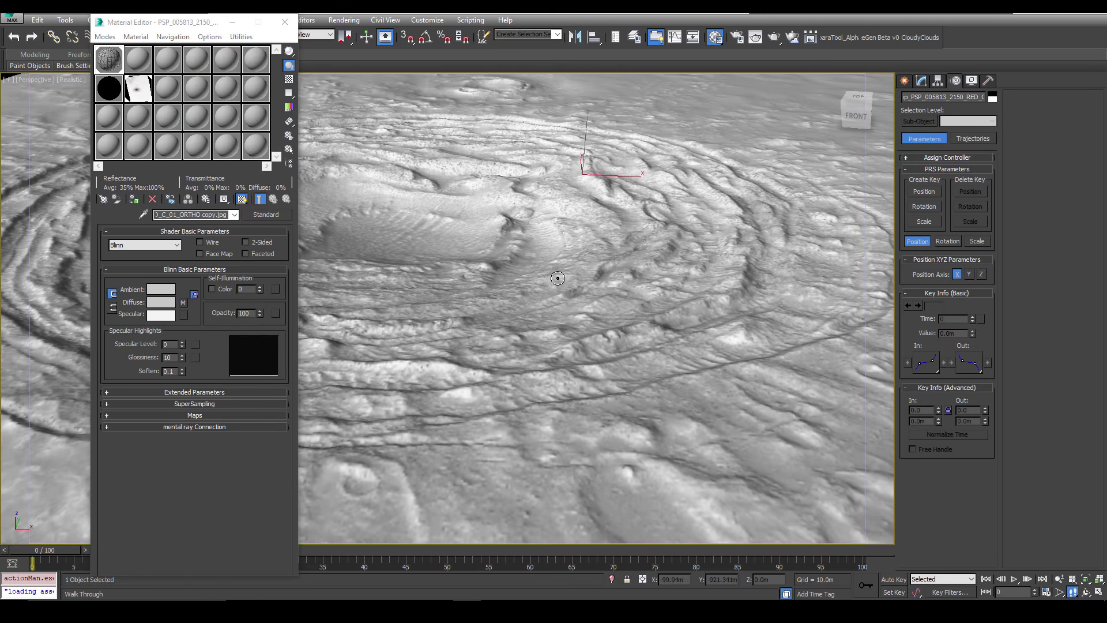
{"action": "right_click", "coordinate": [842, 193]}
{"action": "left_click", "coordinate": [921, 80]}
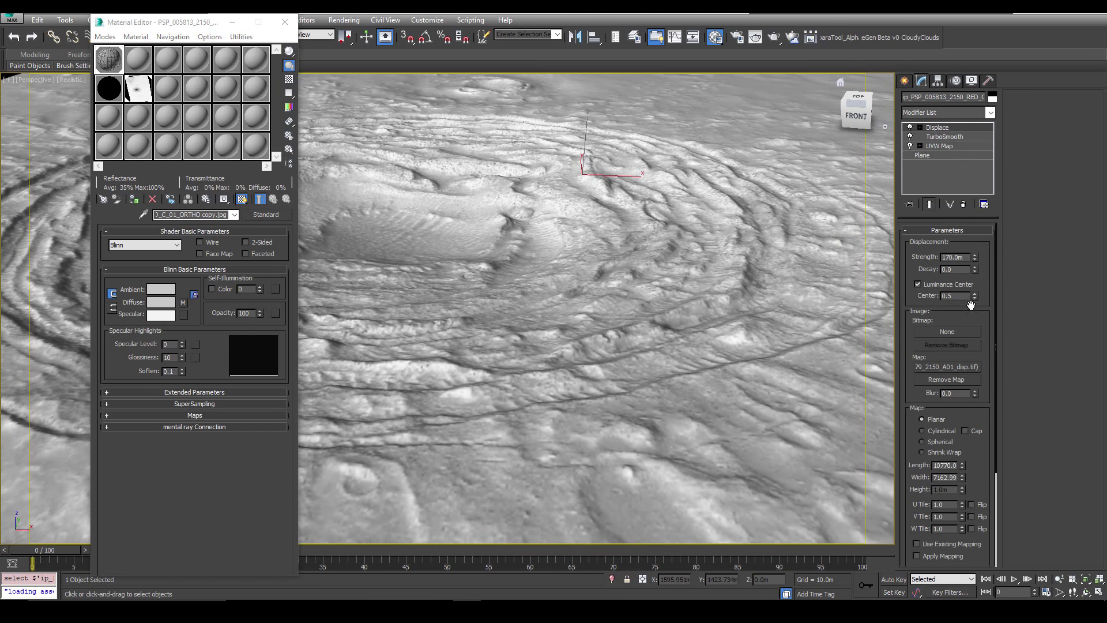
{"action": "left_click", "coordinate": [944, 137]}
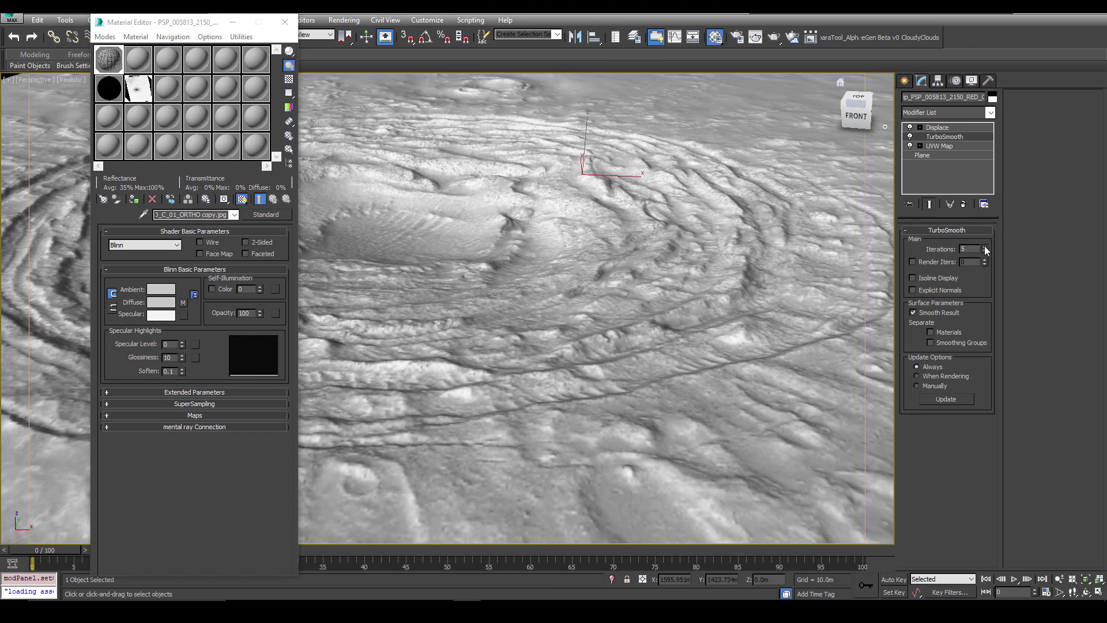
- Render a production frame of the closer view over the crater's concentric ridges
{"action": "left_click", "coordinate": [755, 37]}
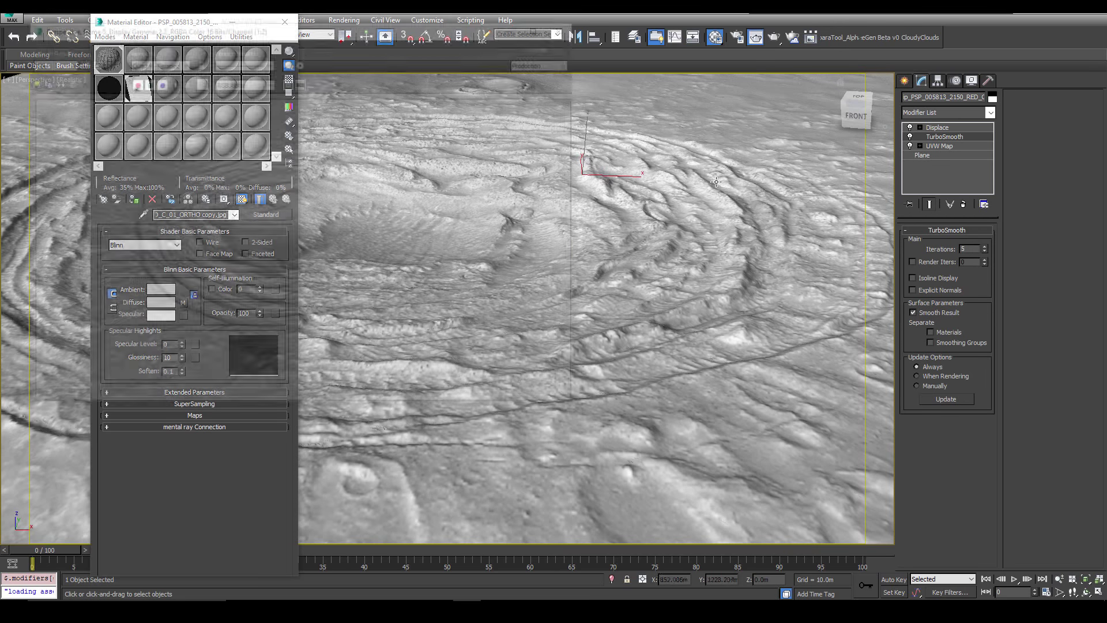
{"action": "left_click", "coordinate": [557, 46]}
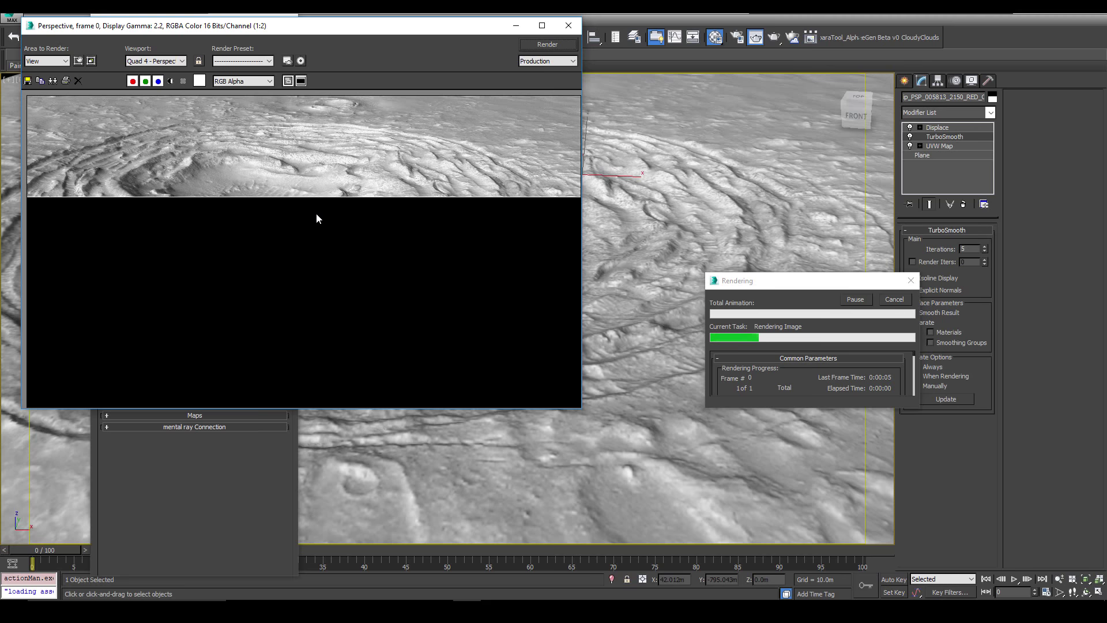
{"action": "scroll", "coordinate": [146, 213], "scroll_direction": "up", "scroll_amount": 1}
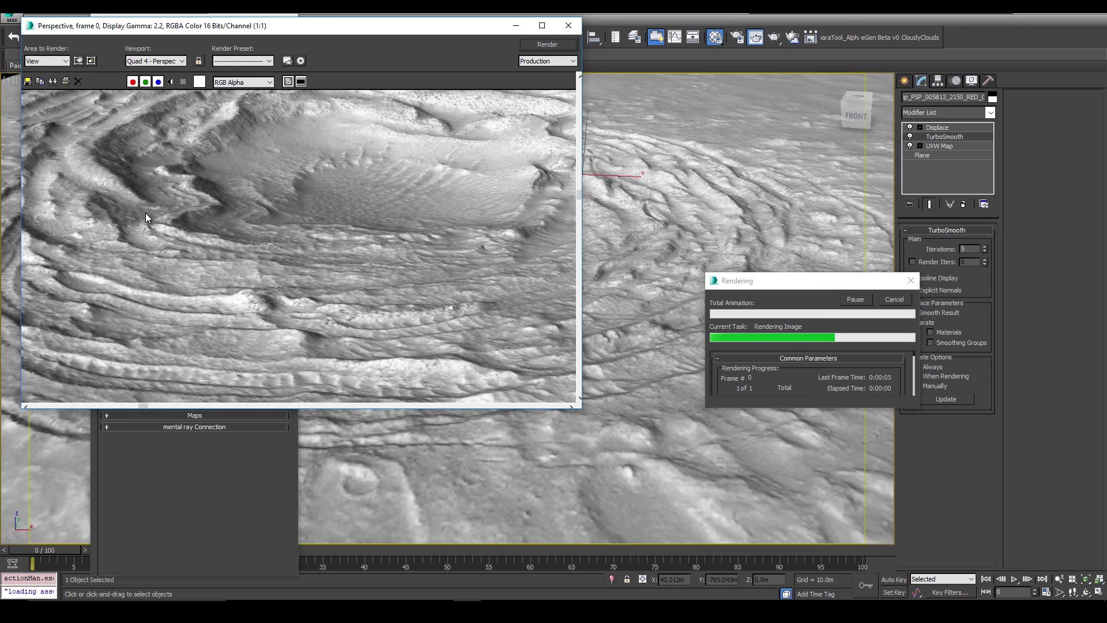
{"action": "scroll", "coordinate": [146, 214], "scroll_direction": "down", "scroll_amount": 1}
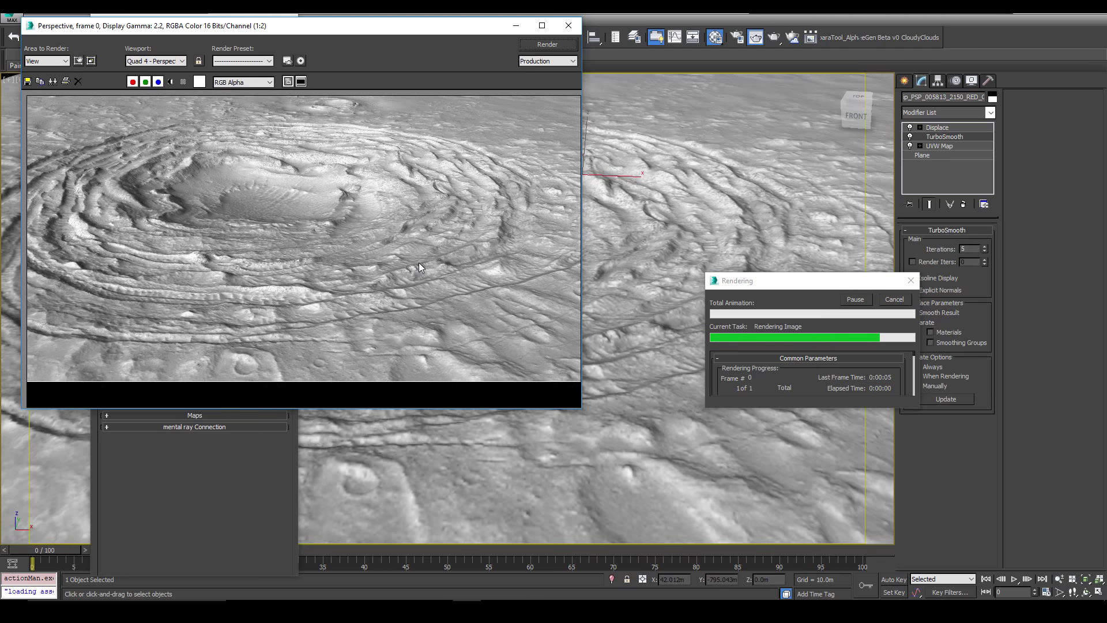
- Close the render and confirm the 3840 x 2160 output size in Render Setup
{"action": "left_click", "coordinate": [568, 26]}
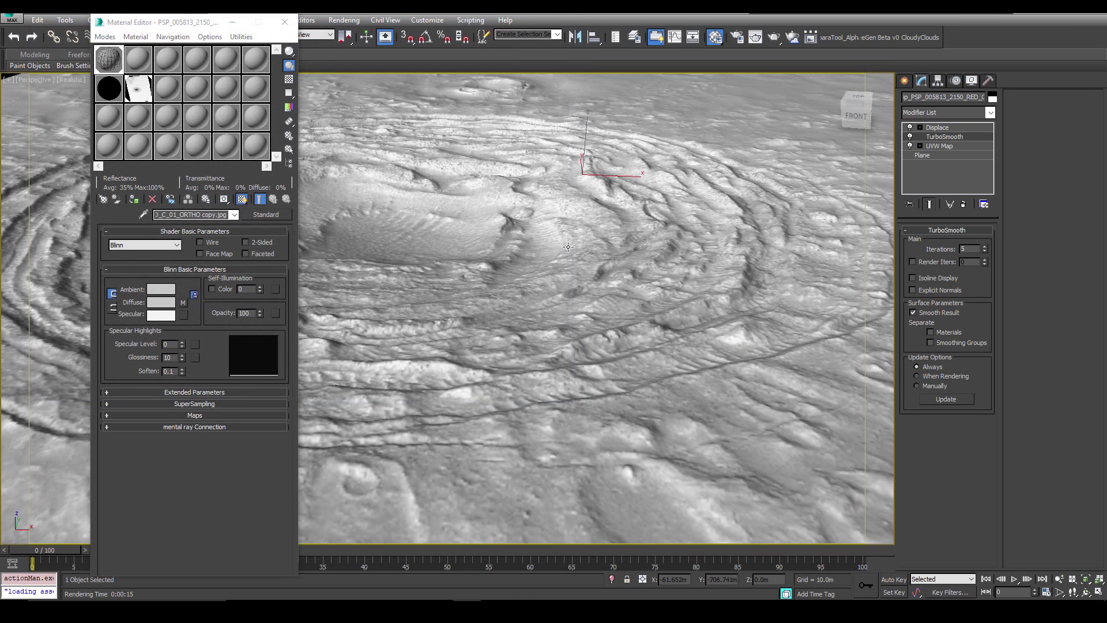
{"action": "left_click", "coordinate": [736, 37]}
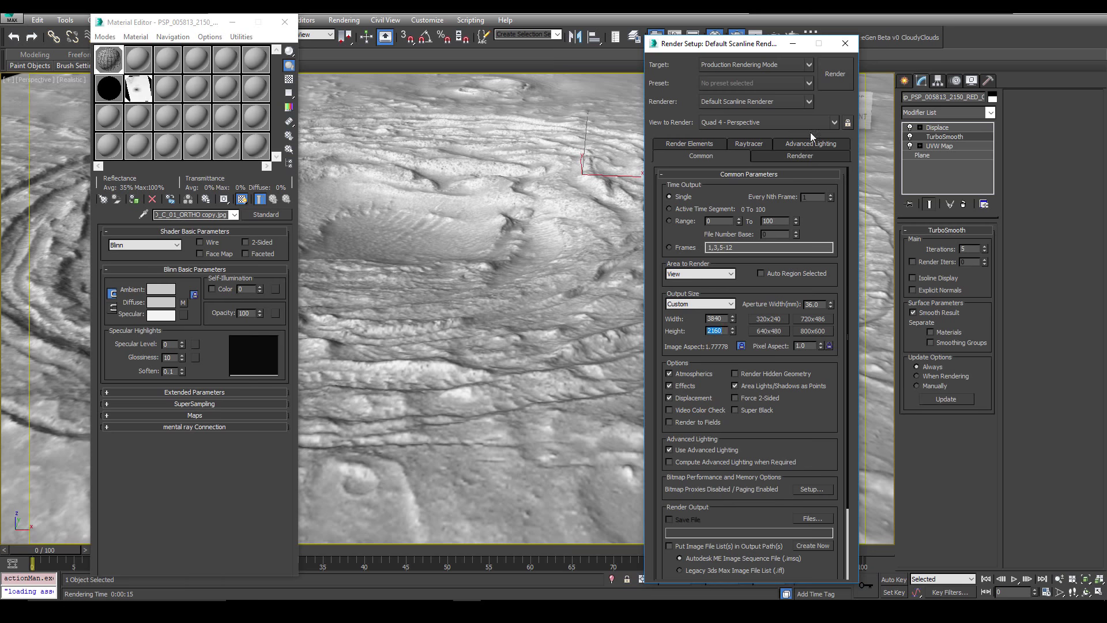
{"action": "left_click", "coordinate": [845, 44]}
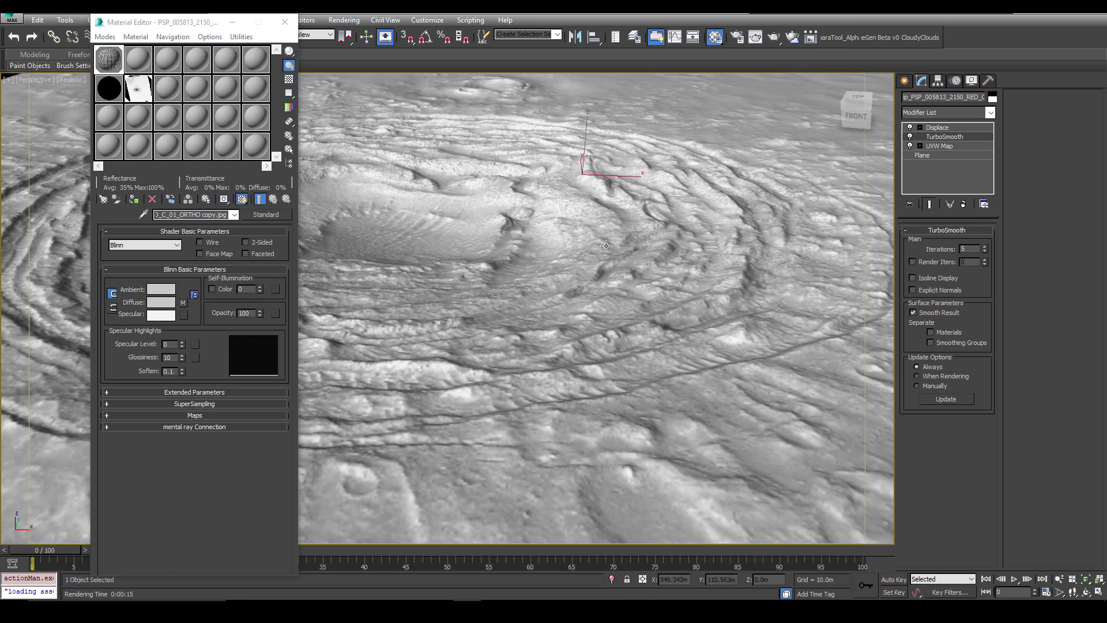
- Render the crater at 3840 x 2160, zoom and pan to inspect it, then orbit to a top view
{"action": "left_click", "coordinate": [756, 38]}
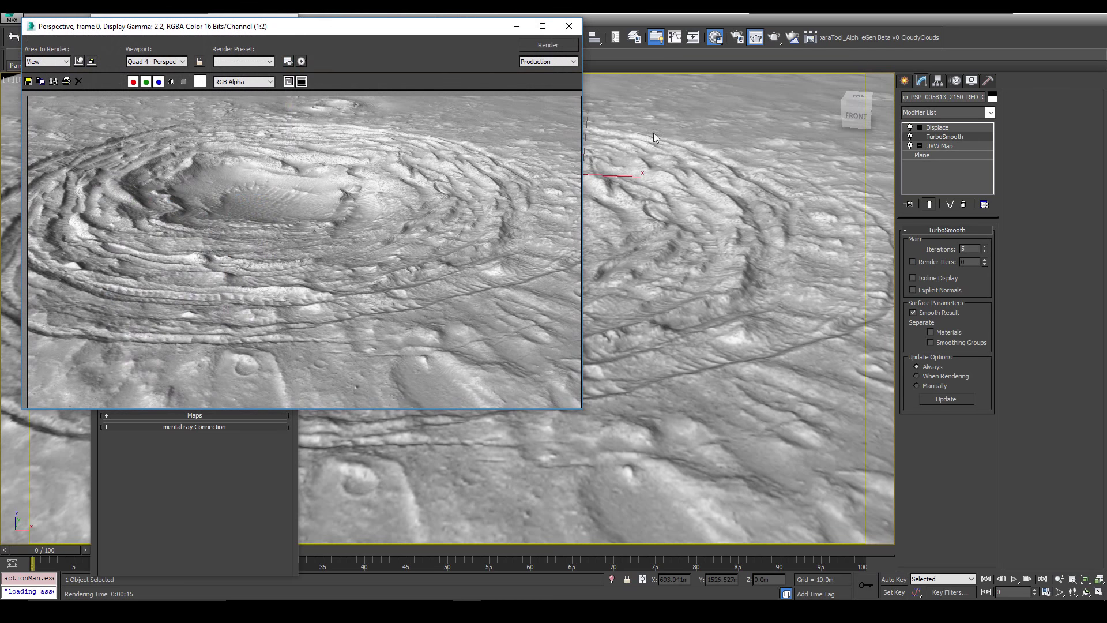
{"action": "left_click", "coordinate": [559, 44]}
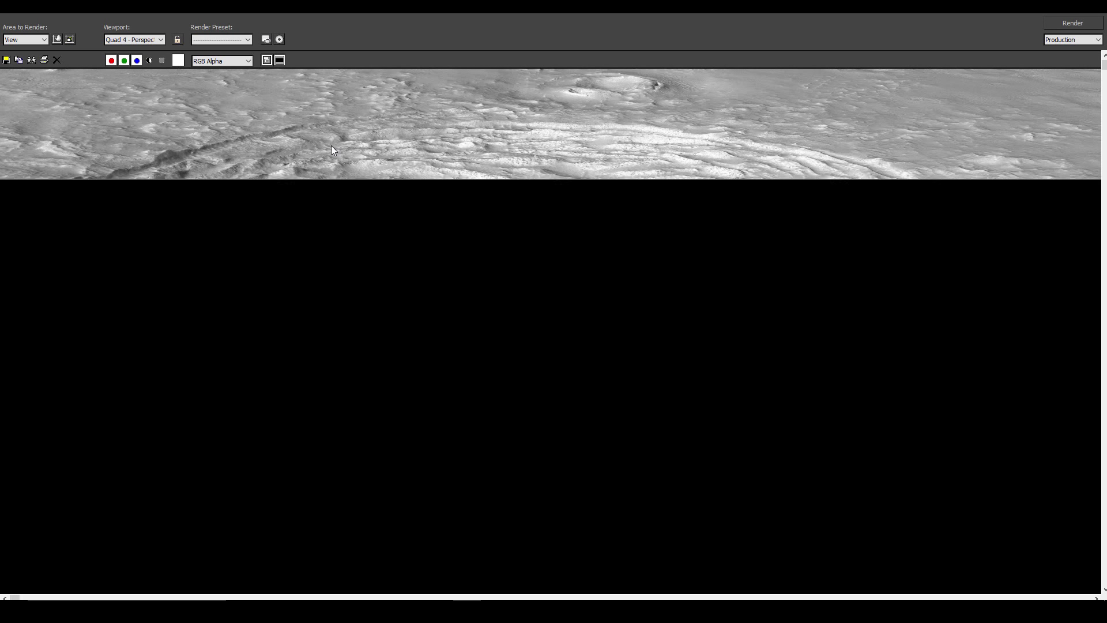
{"action": "scroll", "coordinate": [330, 150], "scroll_direction": "up", "scroll_amount": 1}
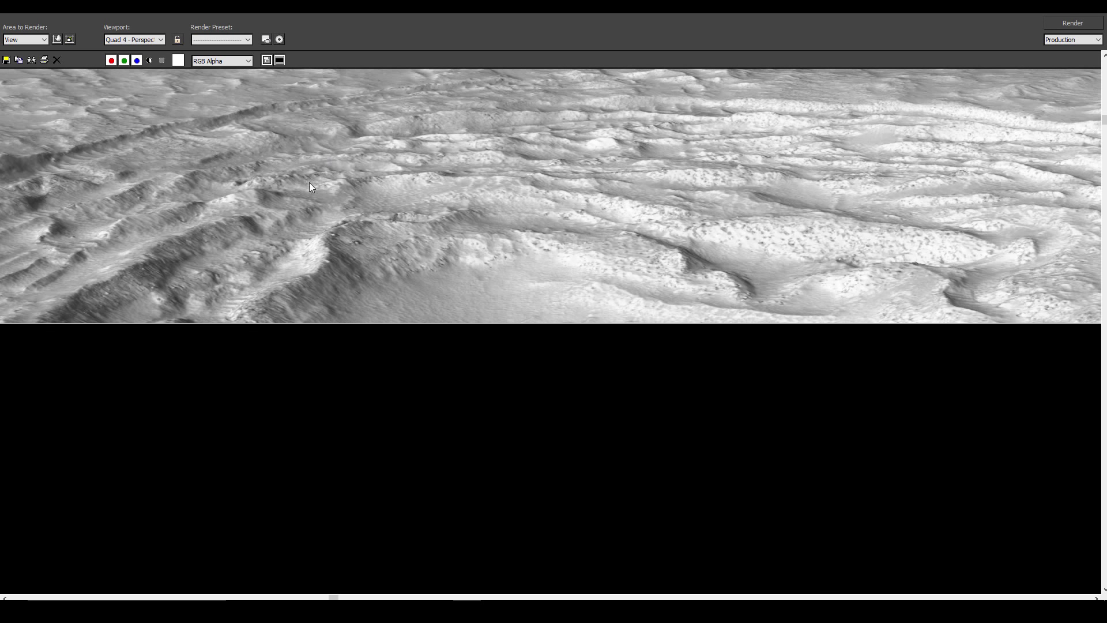
{"action": "scroll", "coordinate": [543, 184], "scroll_direction": "up", "scroll_amount": 1}
{"action": "middle_click_drag", "start_coordinate": [543, 185], "coordinate": [744, 184]}
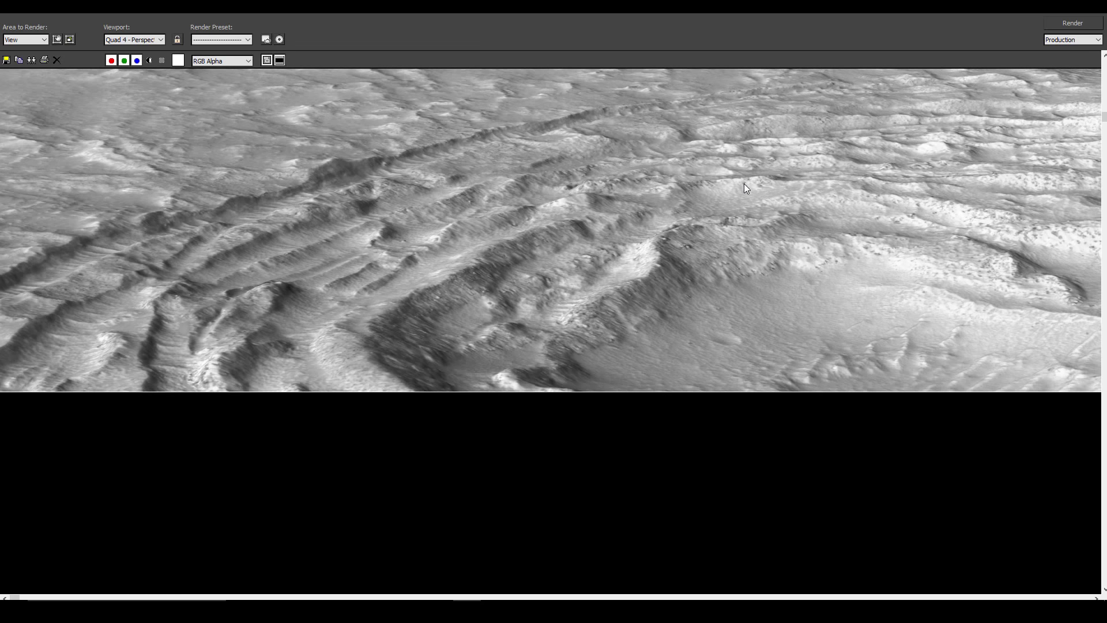
{"action": "scroll", "coordinate": [753, 235], "scroll_direction": "up", "scroll_amount": 2}
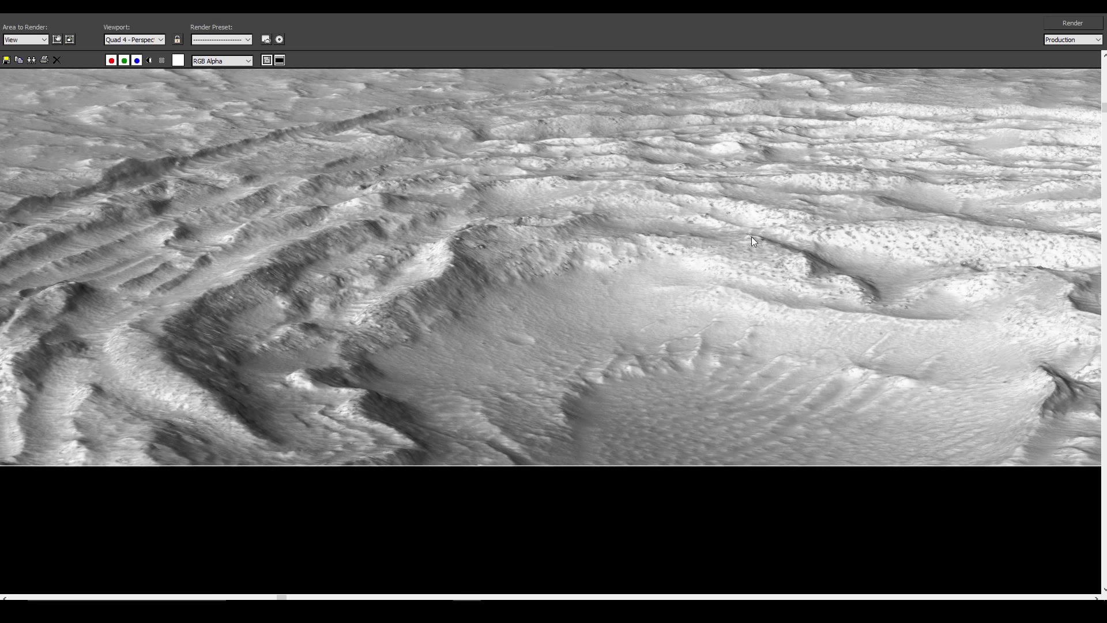
{"action": "middle_click_drag", "start_coordinate": [610, 241], "coordinate": [467, 234]}
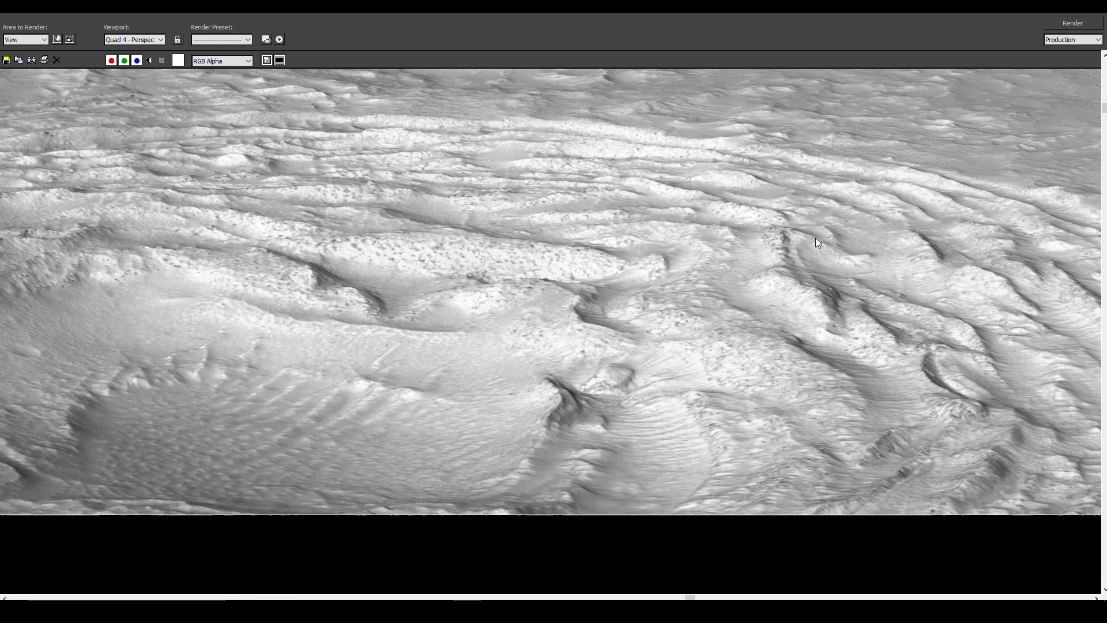
{"action": "scroll", "coordinate": [521, 258], "scroll_direction": "down", "scroll_amount": 3}
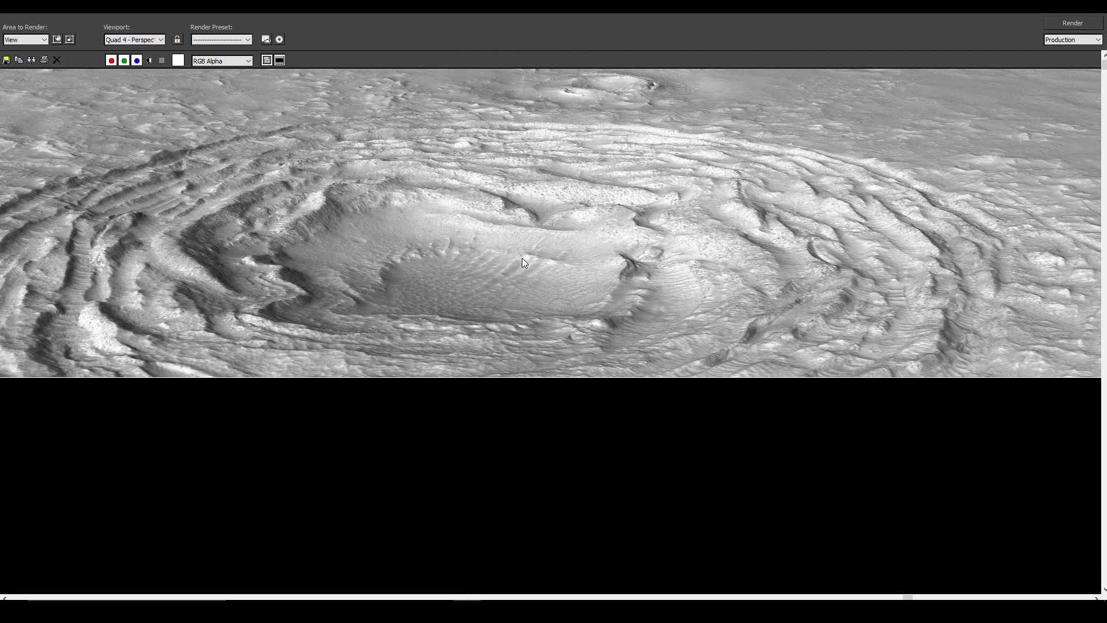
{"action": "scroll", "coordinate": [474, 334], "scroll_direction": "down", "scroll_amount": 1}
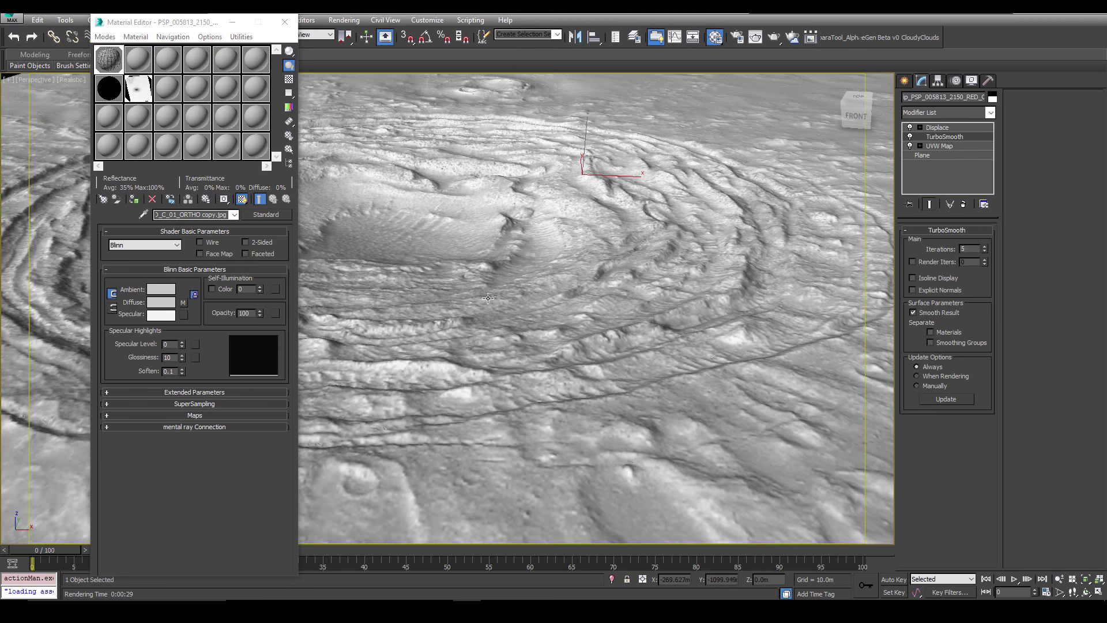
{"action": "middle_click_drag", "start_coordinate": [488, 298], "coordinate": [505, 220], "text": "alt"}
- Close the Material Editor, disable TurboSmooth and raise Displace Strength to 715.7m
{"action": "key", "text": "m"}
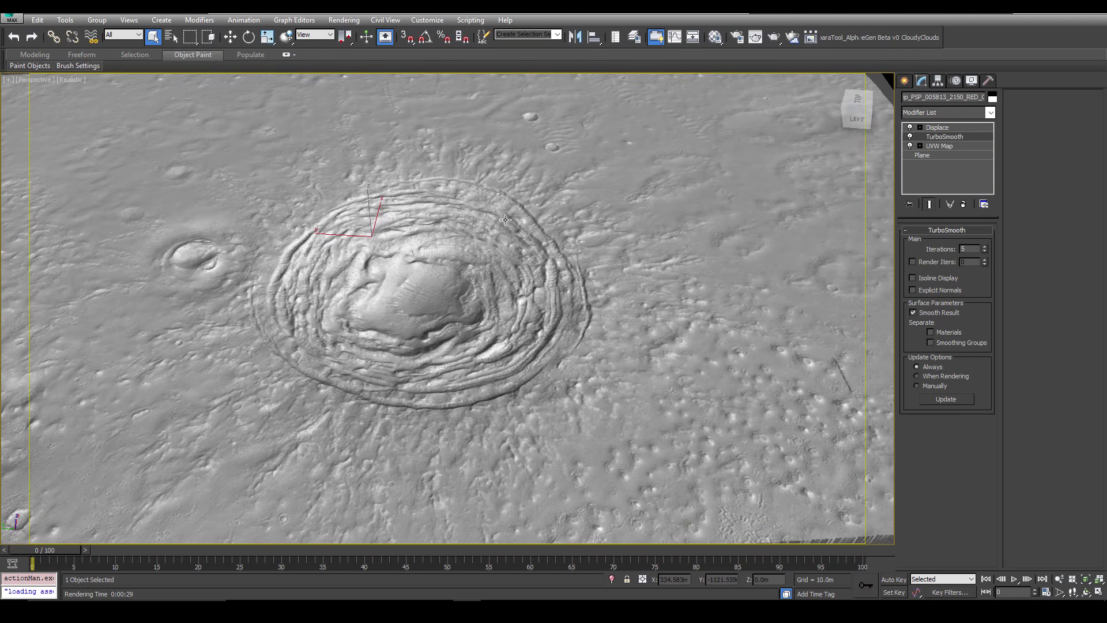
{"action": "left_click", "coordinate": [910, 137]}
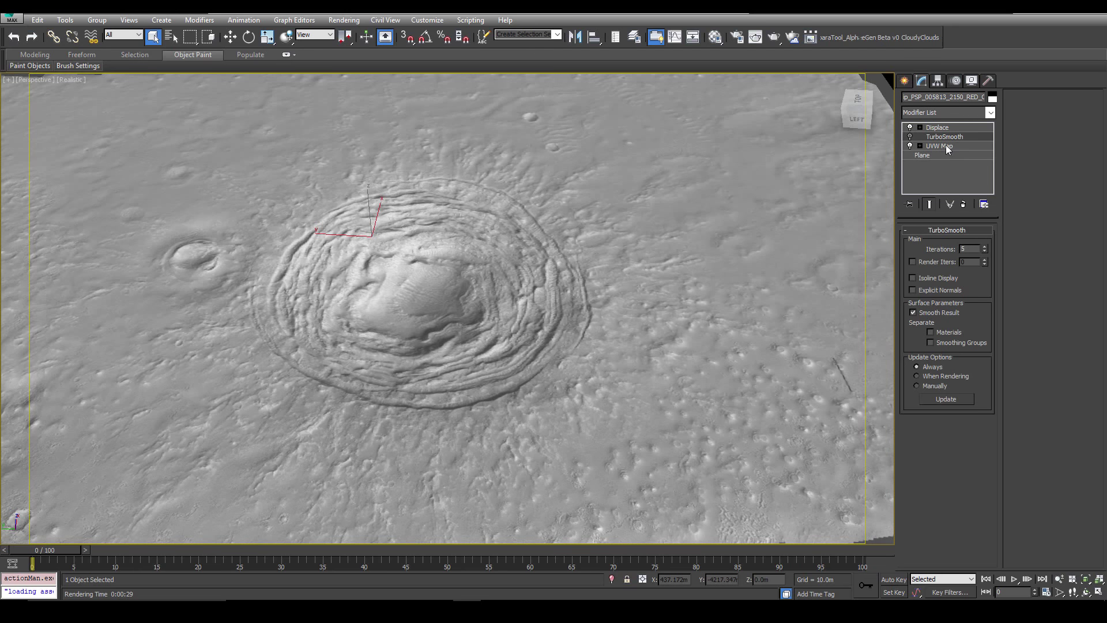
{"action": "left_click", "coordinate": [939, 128]}
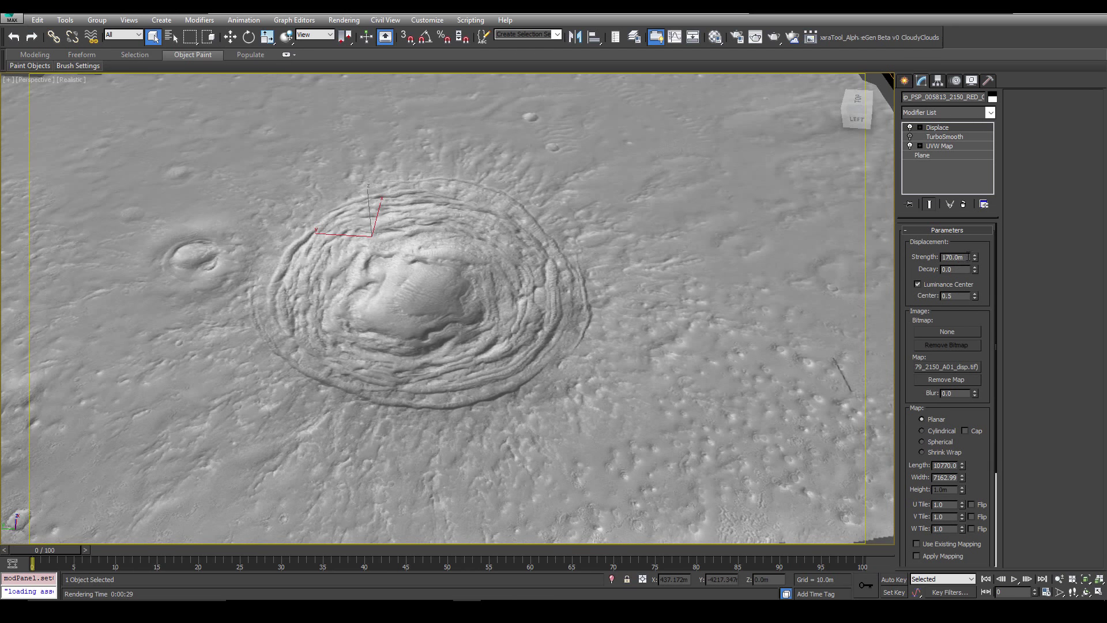
{"action": "left_click_drag", "start_coordinate": [977, 254], "coordinate": [955, 68]}
{"action": "middle_click_drag", "start_coordinate": [755, 262], "coordinate": [757, 269]}
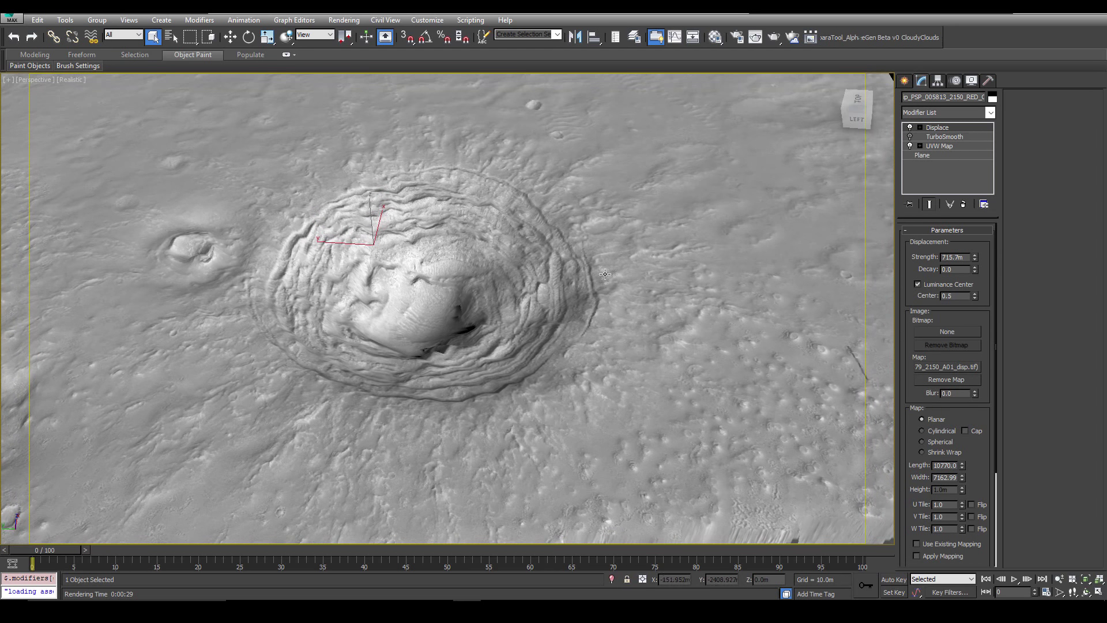
{"action": "scroll", "coordinate": [597, 260], "scroll_direction": "up", "scroll_amount": 3}
{"action": "middle_click_drag", "start_coordinate": [597, 258], "coordinate": [637, 264]}
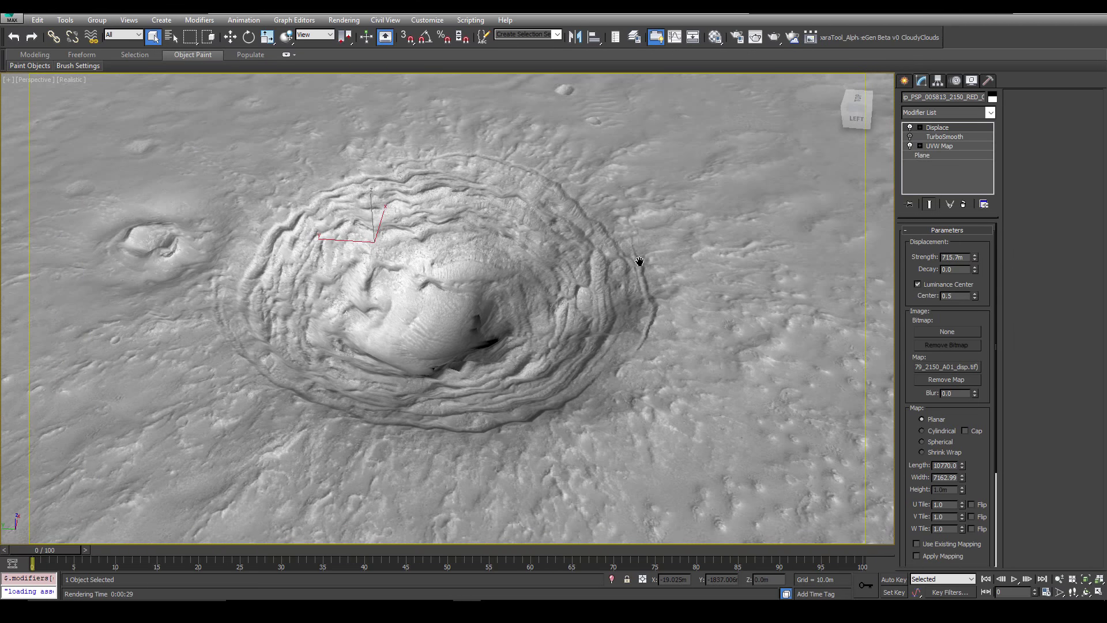
- Set TurboSmooth Iterations to 4, checking the mesh with edged faces toggled on and off
{"action": "left_click", "coordinate": [947, 137]}
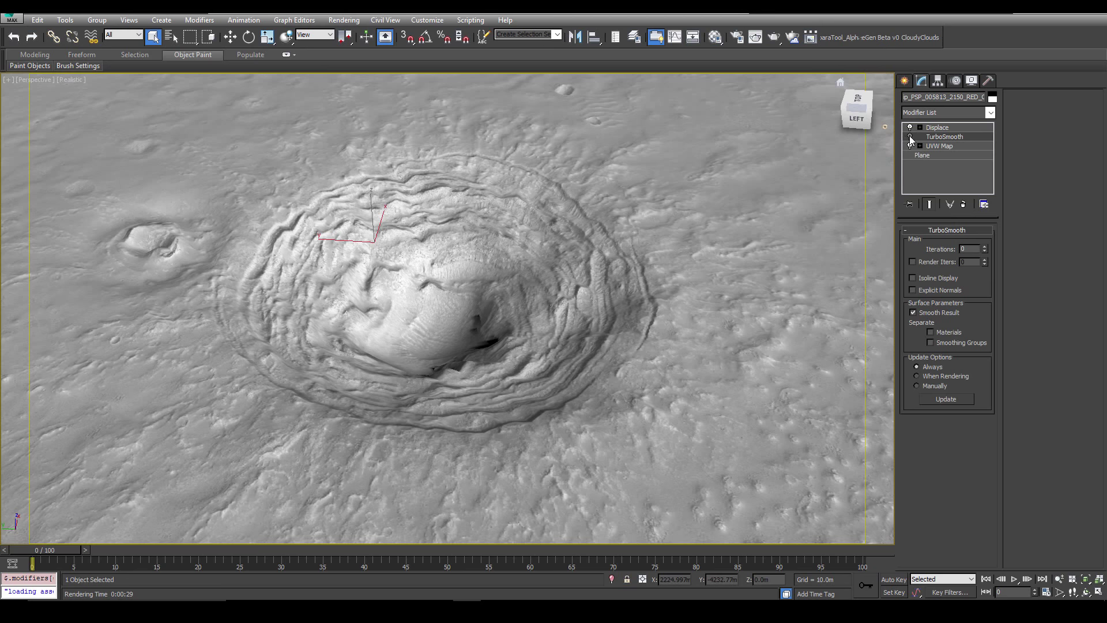
{"action": "right_click", "coordinate": [744, 226]}
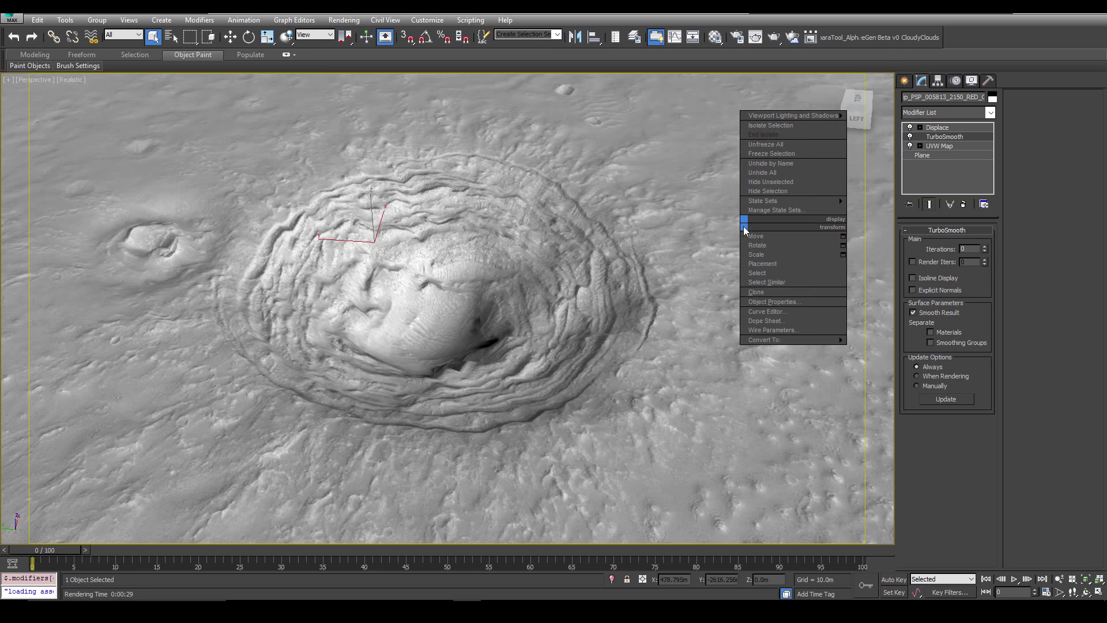
{"action": "key", "text": "Escape"}
{"action": "key", "text": "F4"}
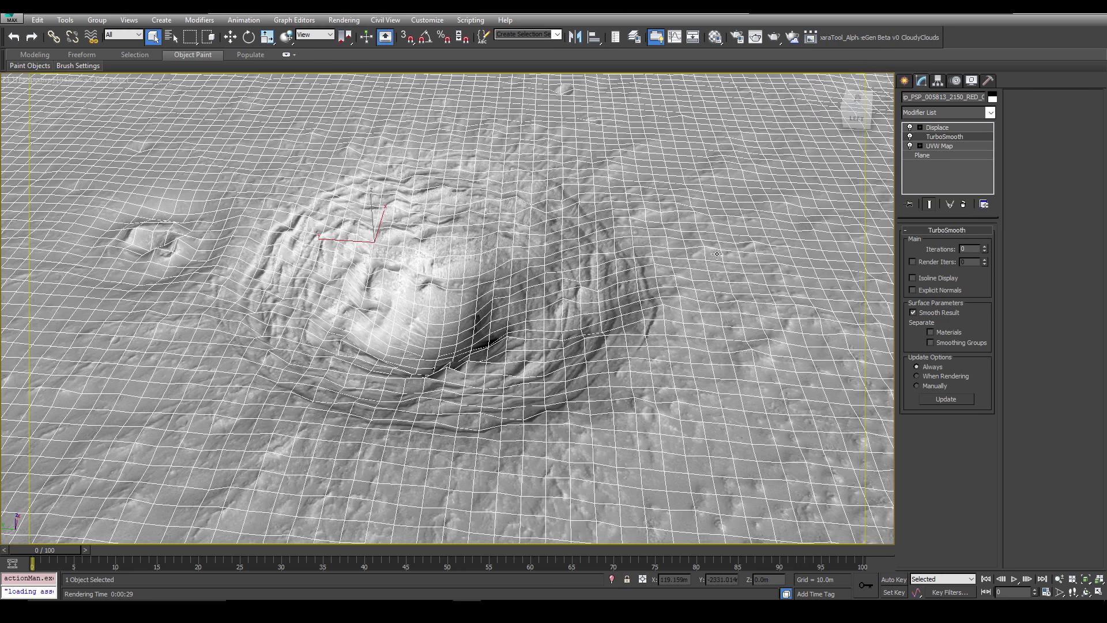
{"action": "left_click", "coordinate": [984, 246]}
{"action": "left_click", "coordinate": [984, 246]}
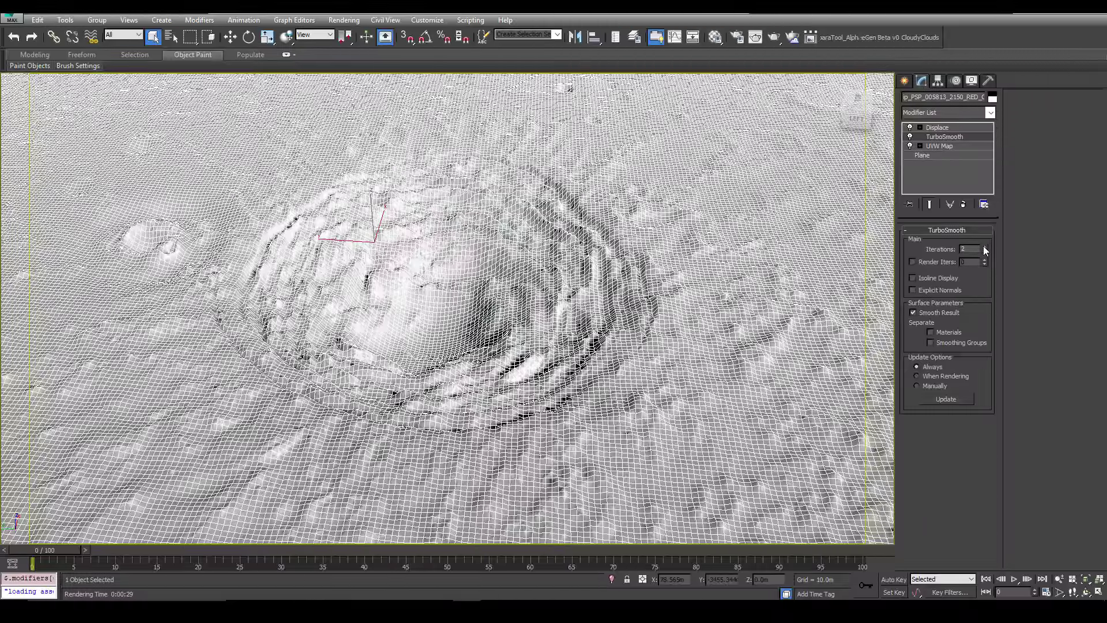
{"action": "left_click", "coordinate": [984, 246]}
{"action": "left_click", "coordinate": [984, 246]}
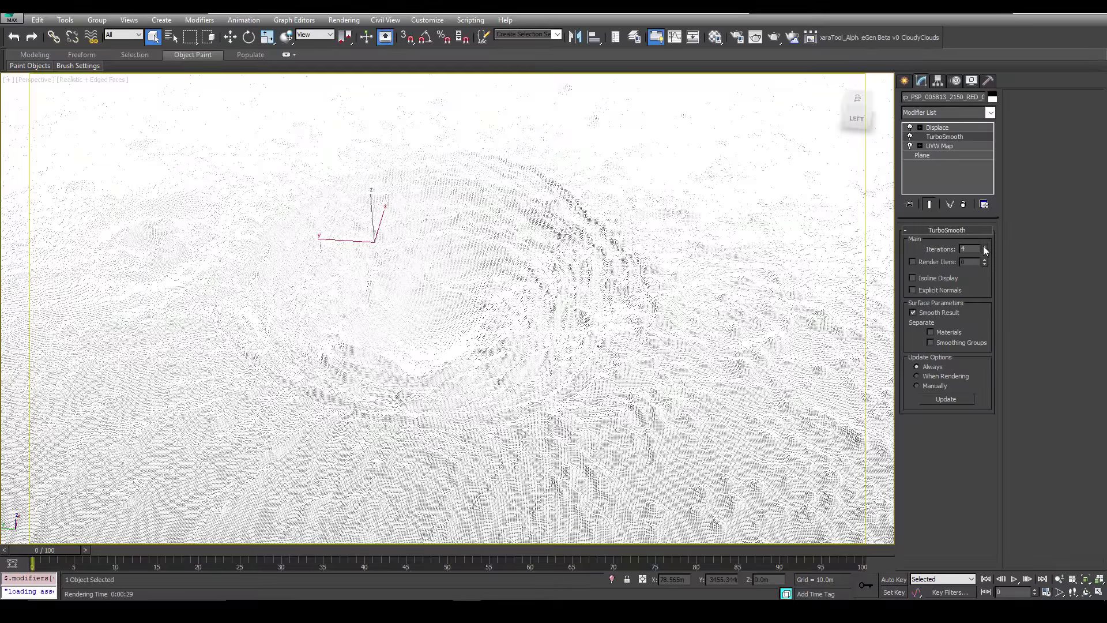
{"action": "left_click", "coordinate": [937, 128]}
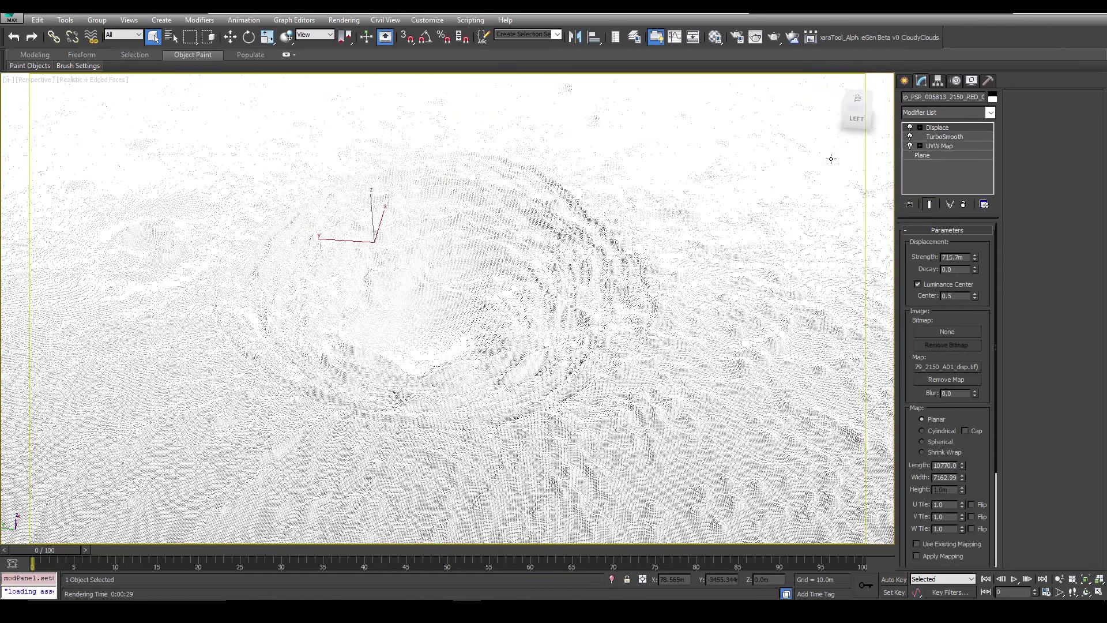
{"action": "key", "text": "F4"}
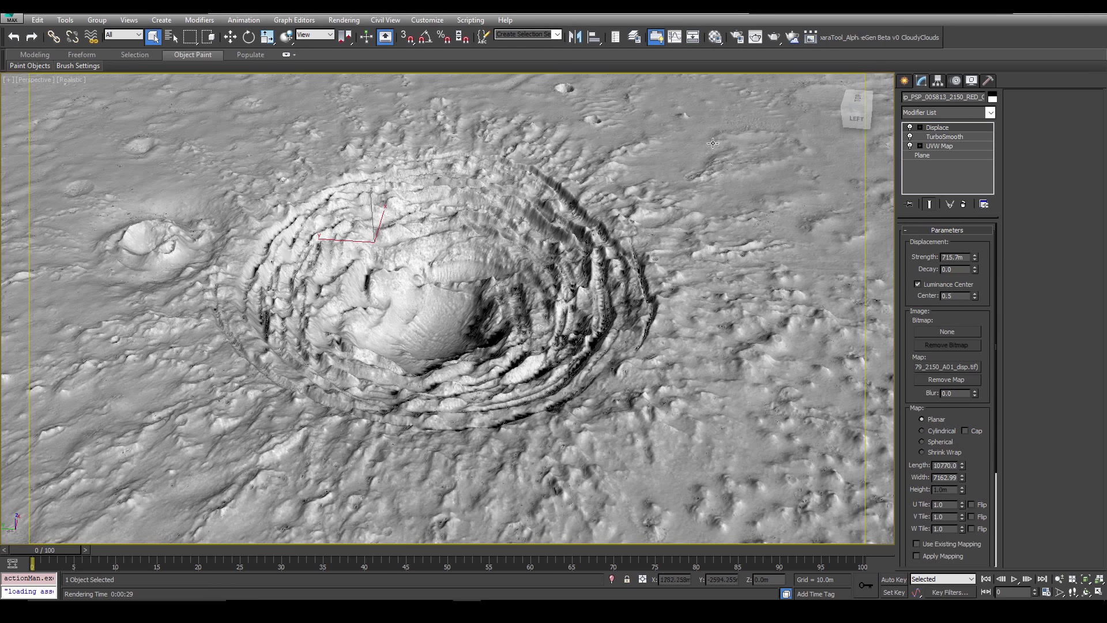
{"action": "middle_click_drag", "start_coordinate": [705, 145], "coordinate": [713, 146]}
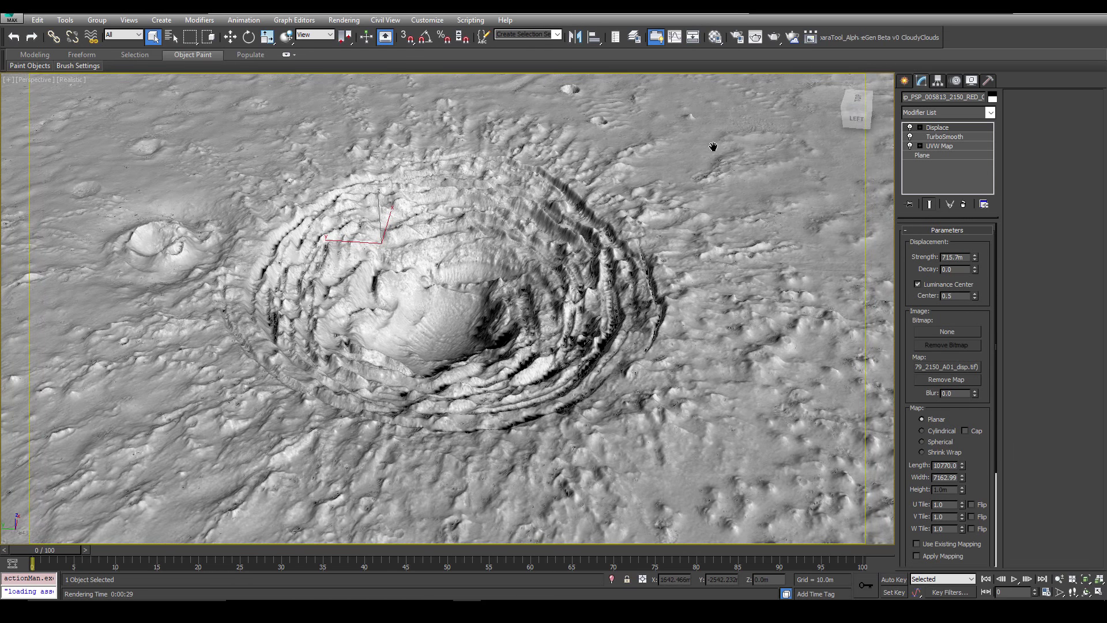
- Render the deepened 715.7m crater, maximize the frame window to zoom and pan, then close it
{"action": "left_click", "coordinate": [774, 38]}
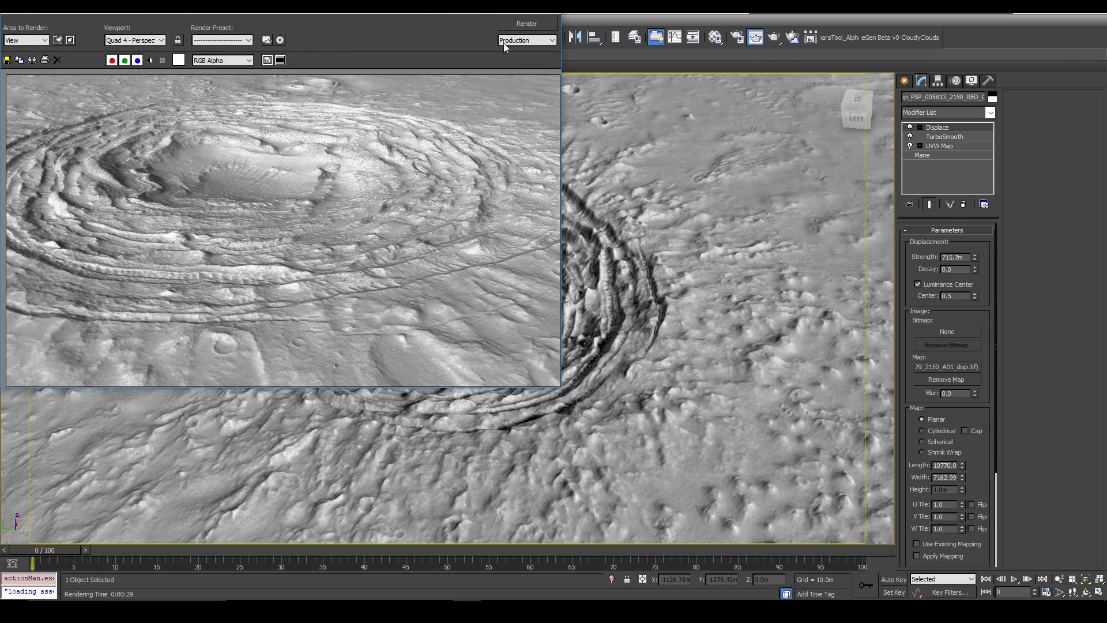
{"action": "left_click", "coordinate": [520, 24]}
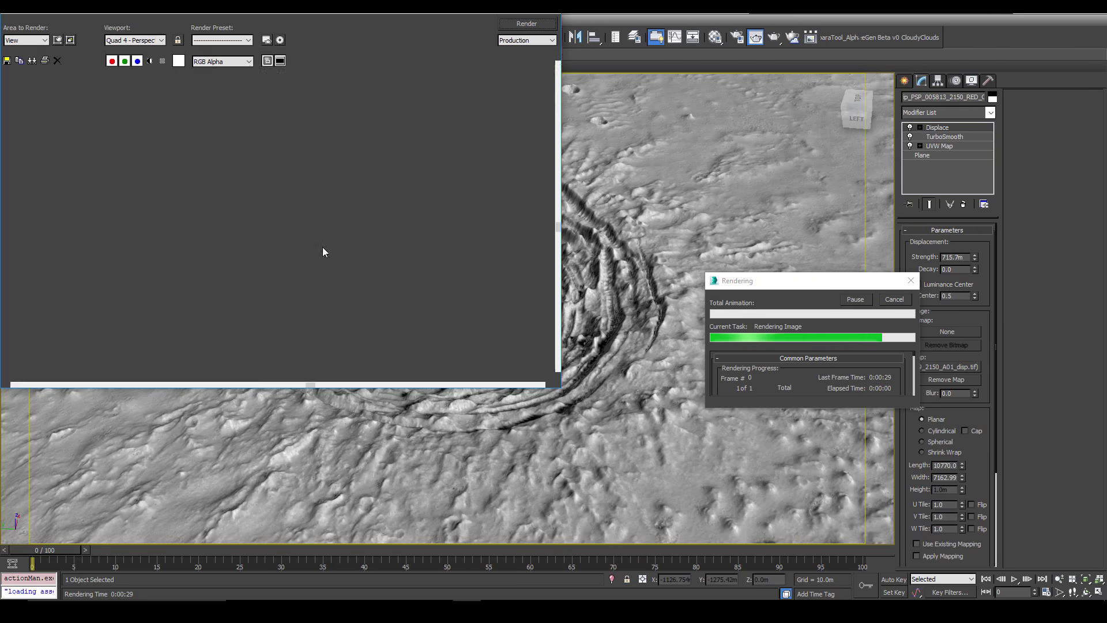
{"action": "scroll", "coordinate": [350, 247], "scroll_direction": "up", "scroll_amount": 2}
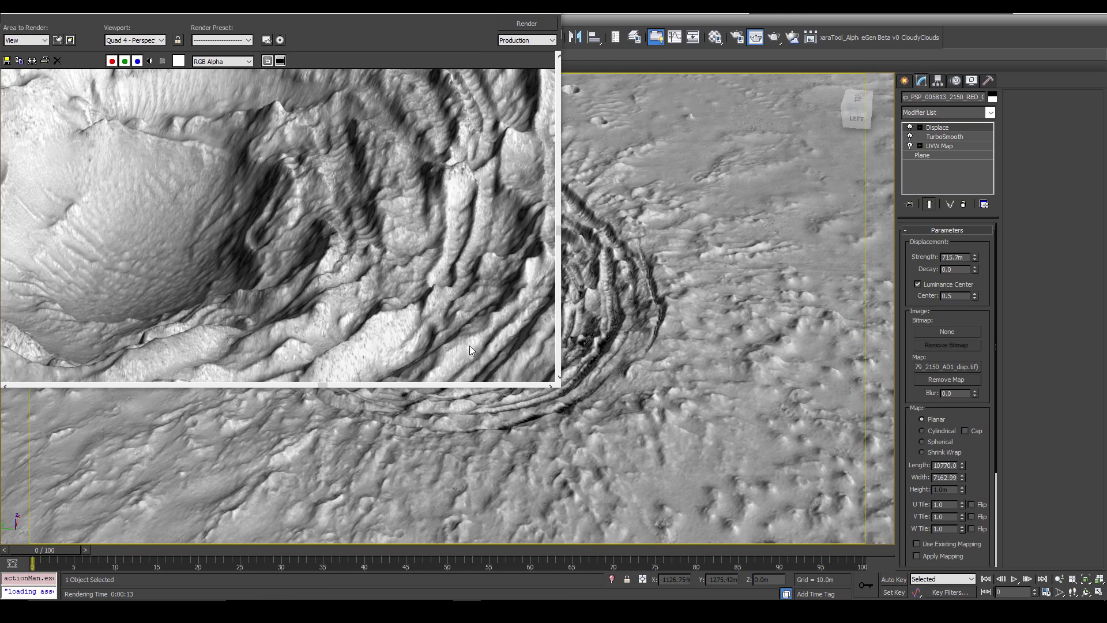
{"action": "double_click", "coordinate": [526, 14]}
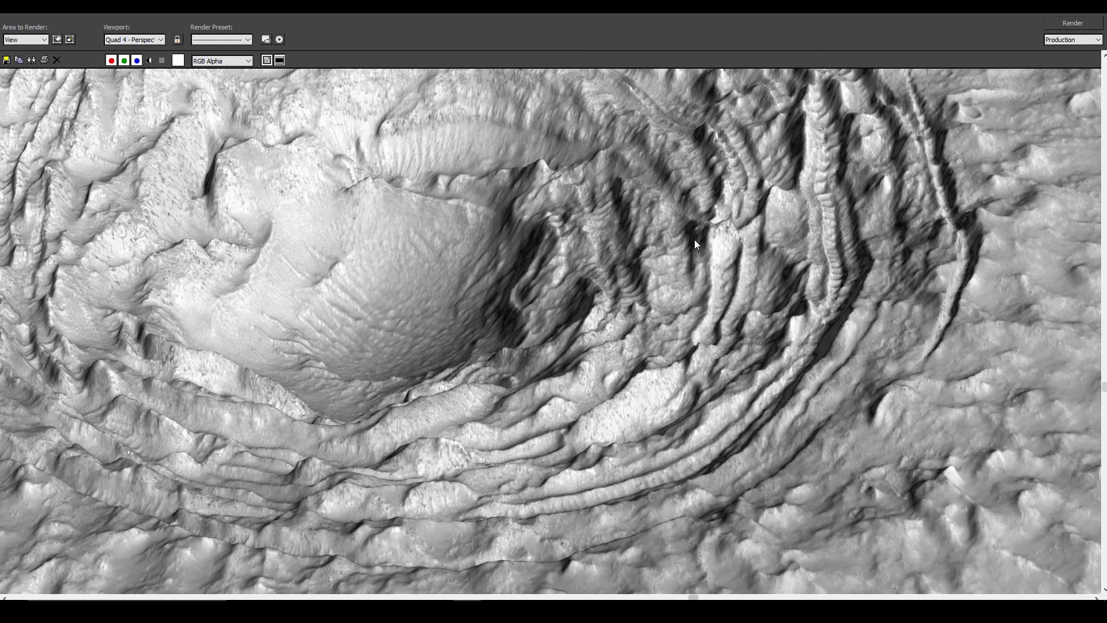
{"action": "middle_click_drag", "start_coordinate": [694, 240], "coordinate": [475, 231]}
{"action": "scroll", "coordinate": [478, 231], "scroll_direction": "down", "scroll_amount": 2}
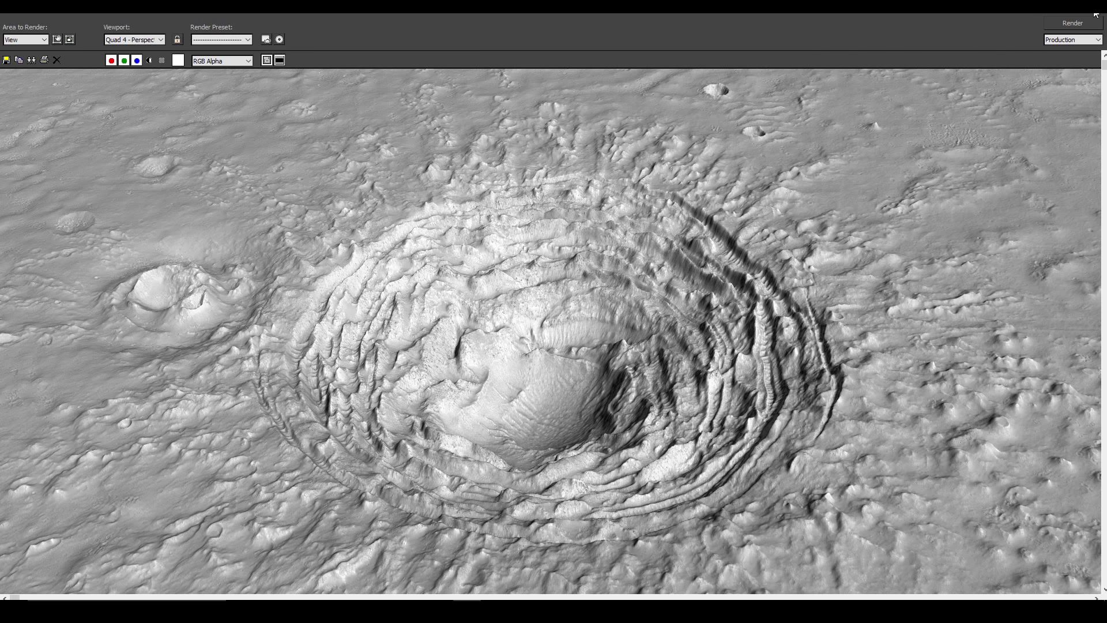
{"action": "left_click", "coordinate": [1095, 13]}
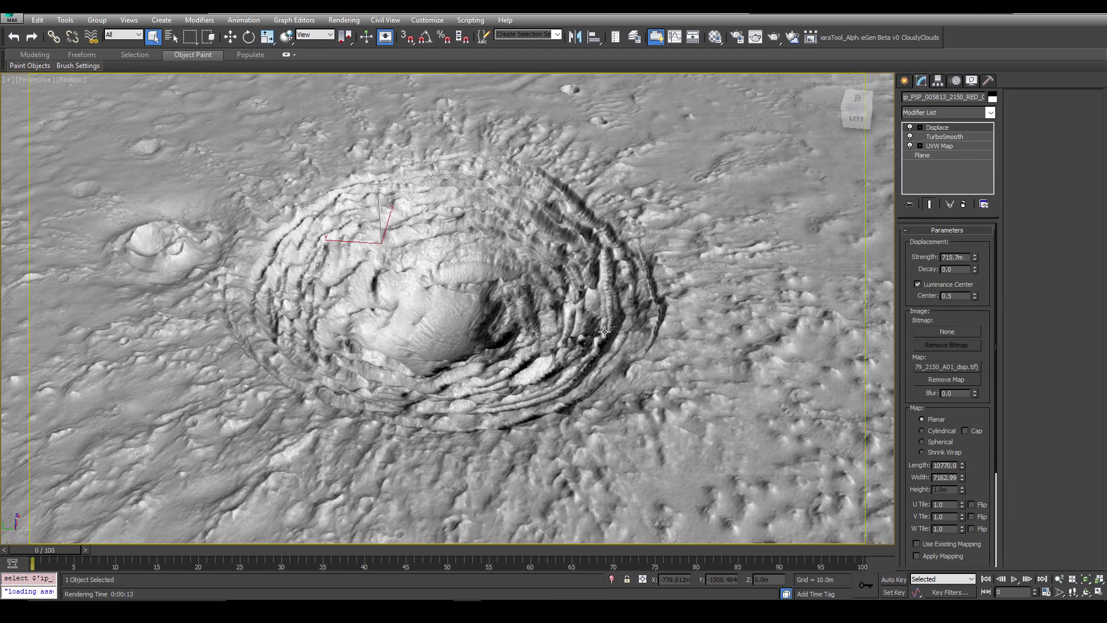
- In Expert Mode, orbit to a low oblique view of the terrain and deselect it
{"action": "key", "text": "ctrl+x"}
{"action": "scroll", "coordinate": [579, 332], "scroll_direction": "down", "scroll_amount": 5}
{"action": "middle_click_drag", "start_coordinate": [579, 332], "coordinate": [753, 275], "text": "alt"}
{"action": "scroll", "coordinate": [492, 340], "scroll_direction": "up", "scroll_amount": 5}
{"action": "left_click", "coordinate": [941, 134]}
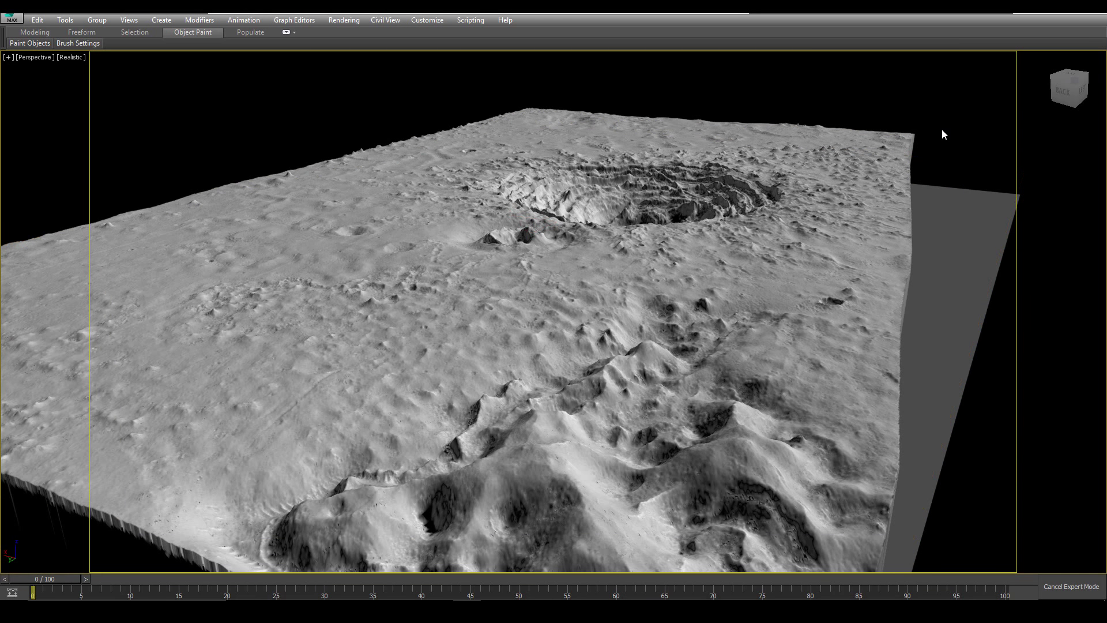
- Load Light & Env from the Lucas3D panel, setting Daylight to 8:00 and North Direction 129
{"action": "key", "text": "ctrl+shift+w"}
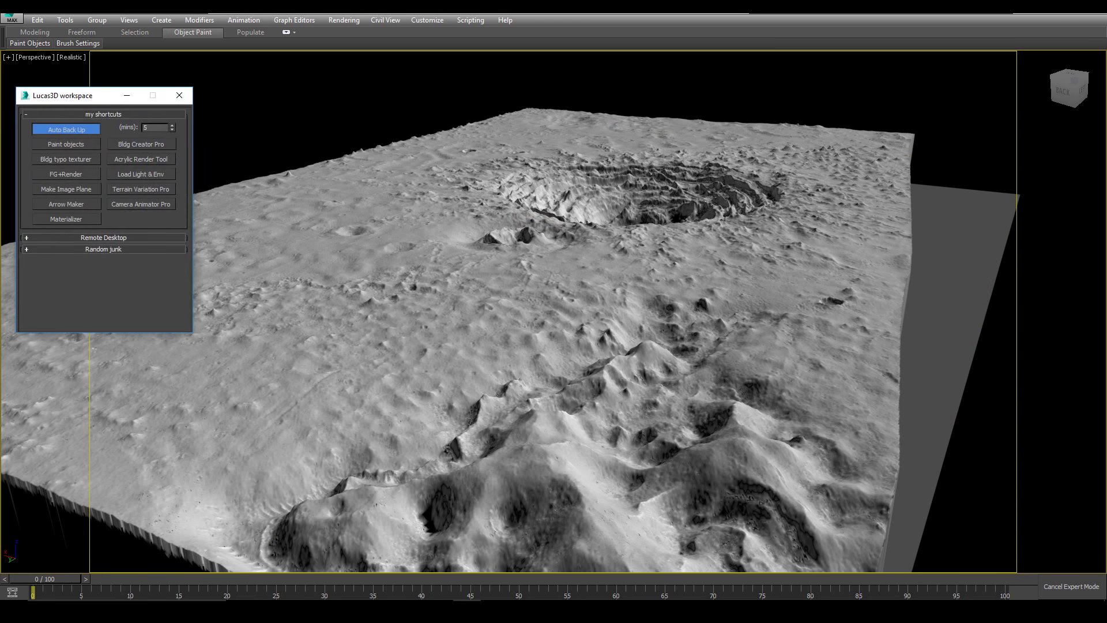
{"action": "left_click", "coordinate": [147, 176]}
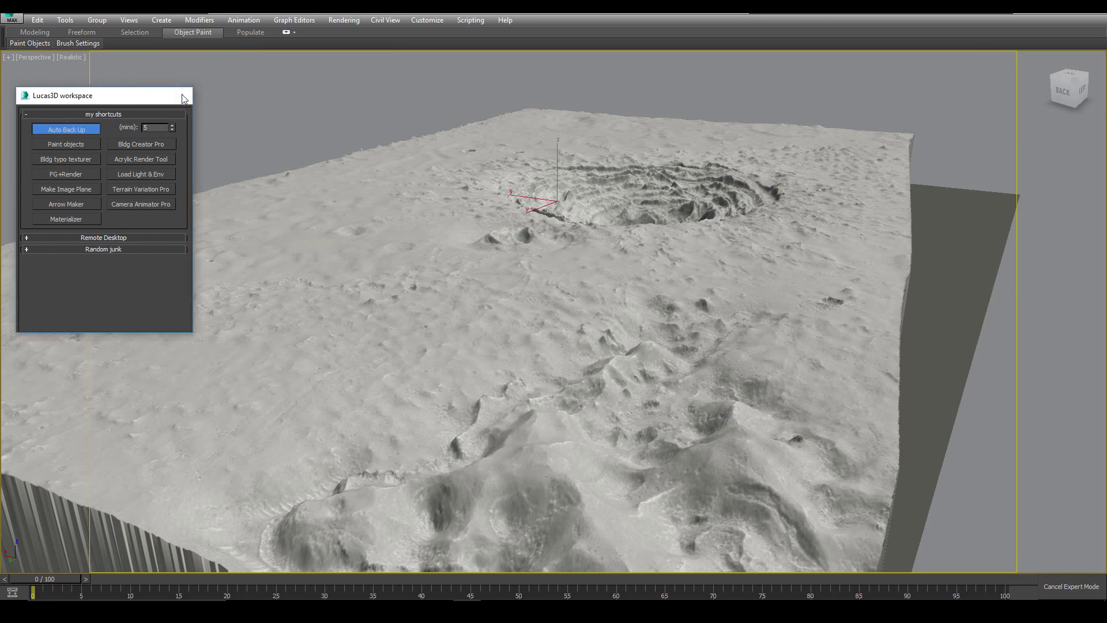
{"action": "left_click", "coordinate": [179, 96]}
{"action": "key", "text": "ctrl+x"}
{"action": "left_click", "coordinate": [930, 257]}
{"action": "left_click", "coordinate": [930, 257]}
{"action": "left_click", "coordinate": [929, 257]}
{"action": "left_click", "coordinate": [930, 256]}
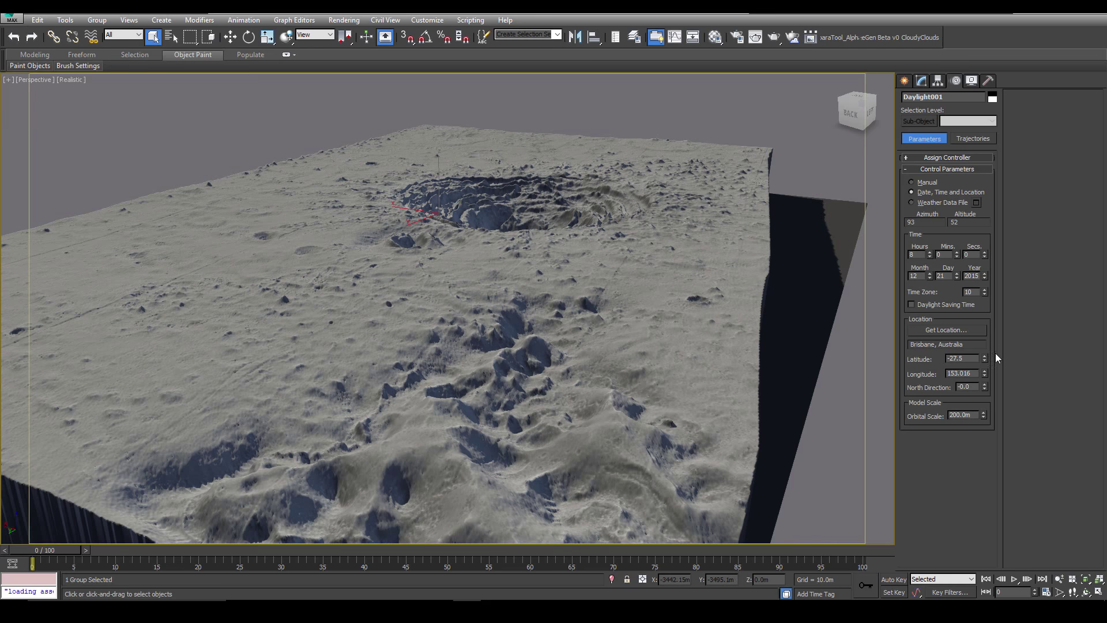
{"action": "left_click_drag", "start_coordinate": [984, 376], "coordinate": [984, 334]}
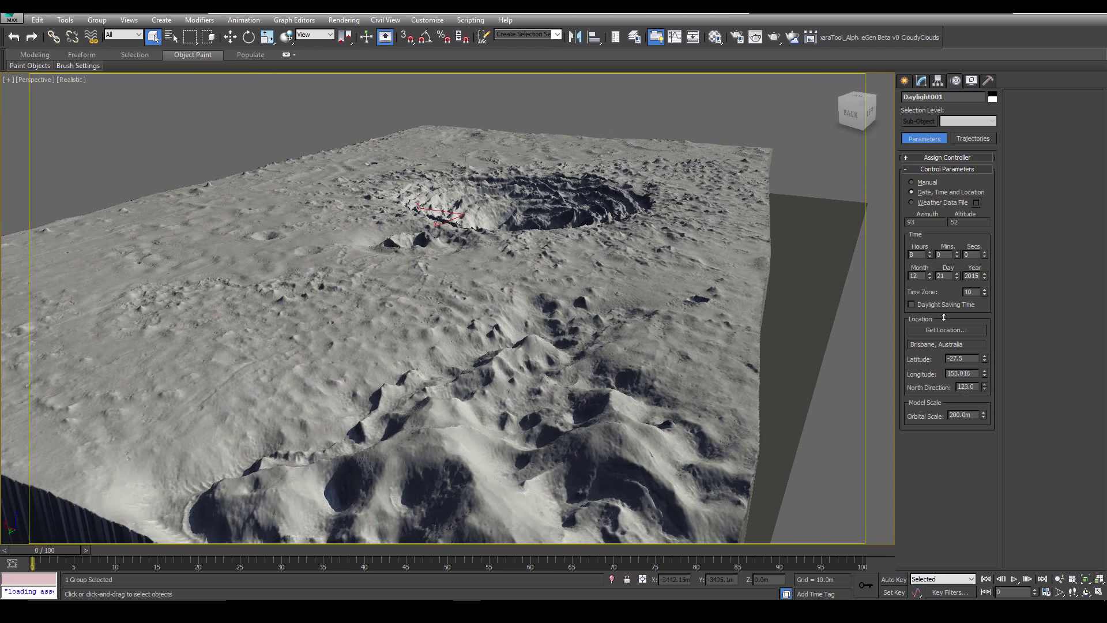
{"action": "middle_click_drag", "start_coordinate": [640, 298], "coordinate": [530, 241]}
{"action": "scroll", "coordinate": [531, 241], "scroll_direction": "down", "scroll_amount": 6}
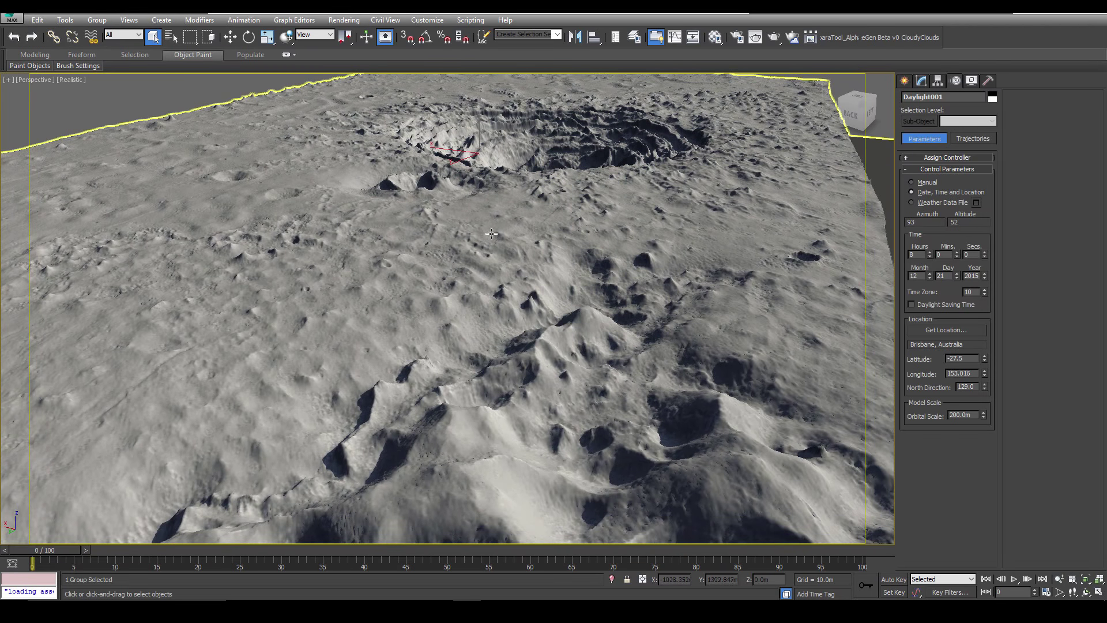
- Lower the terrain's Displace Strength to 400m and deselect the plane
{"action": "left_click", "coordinate": [491, 233]}
{"action": "left_click", "coordinate": [921, 81]}
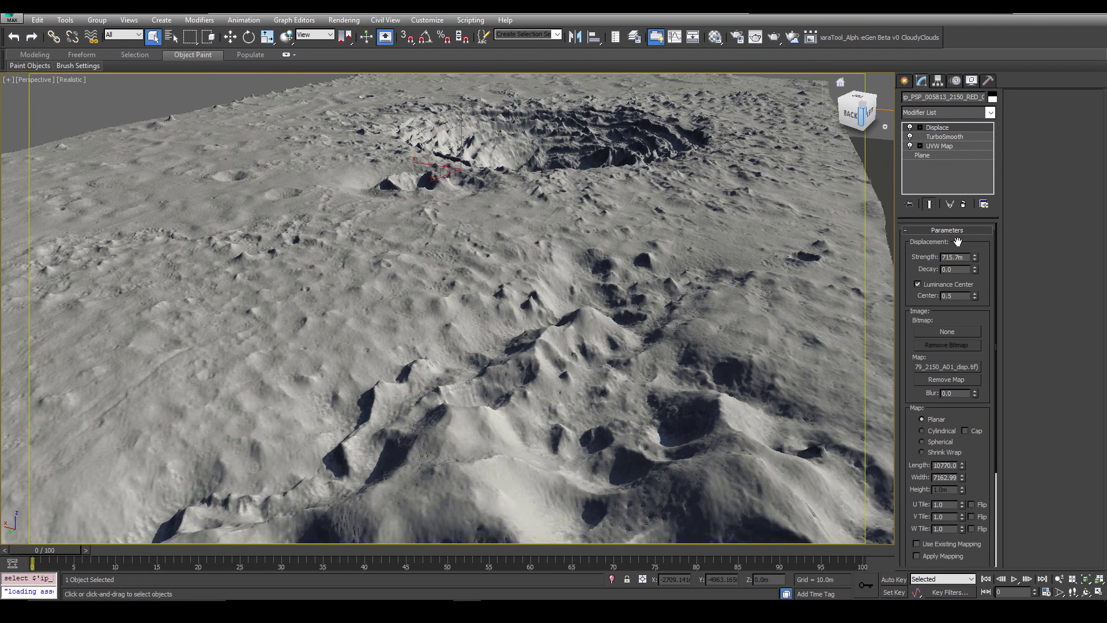
{"action": "double_click", "coordinate": [967, 257]}
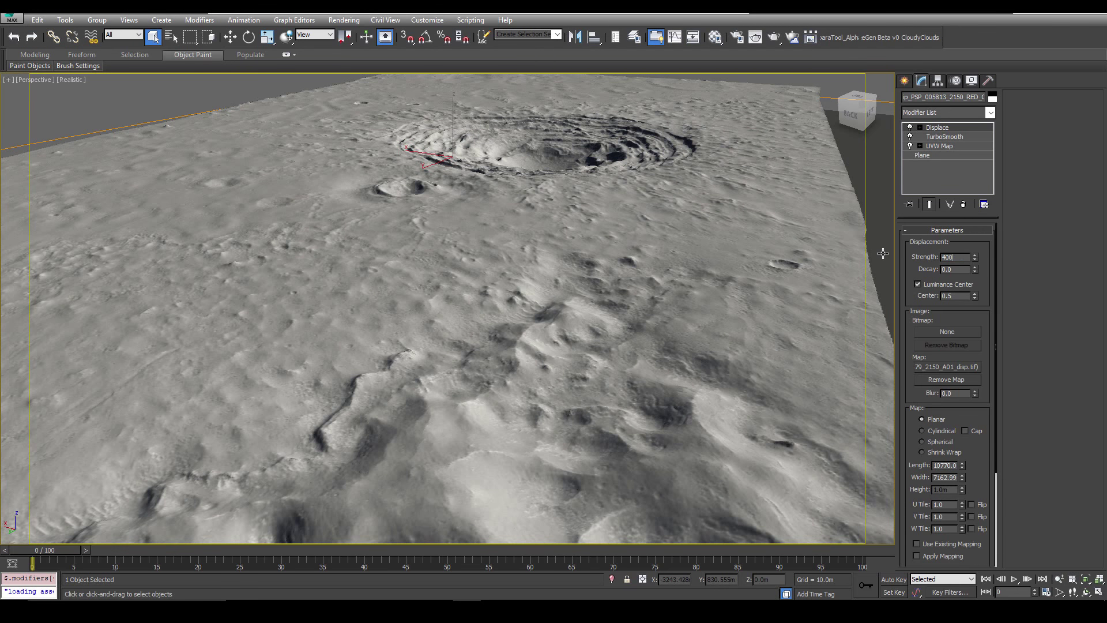
{"action": "key", "text": "Return"}
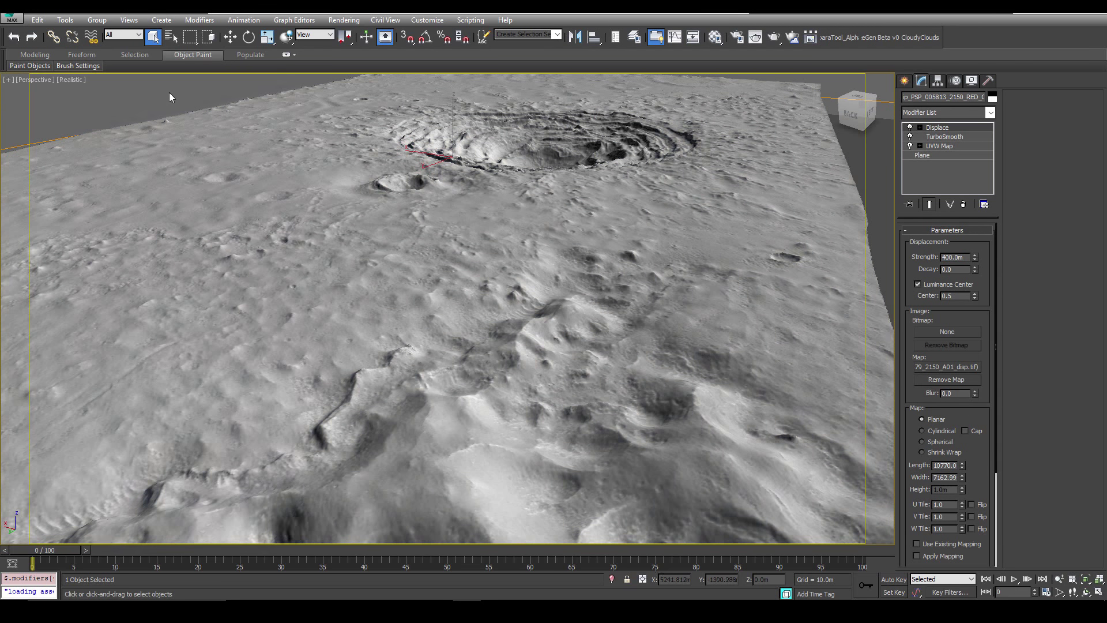
{"action": "key", "text": "m"}
{"action": "left_click", "coordinate": [285, 23]}
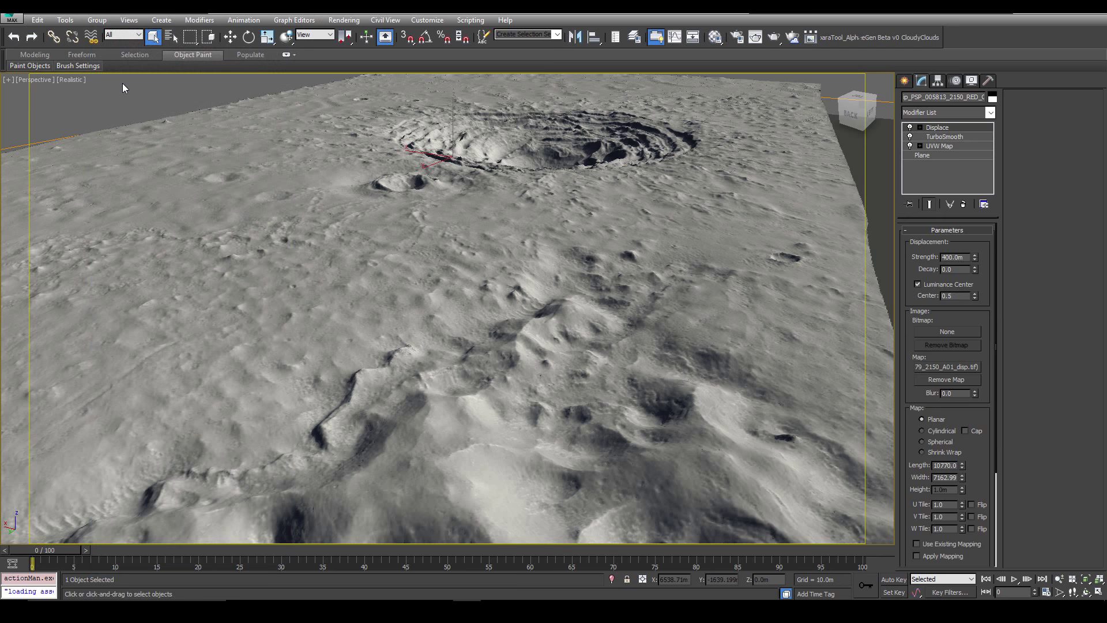
{"action": "left_click", "coordinate": [123, 85]}
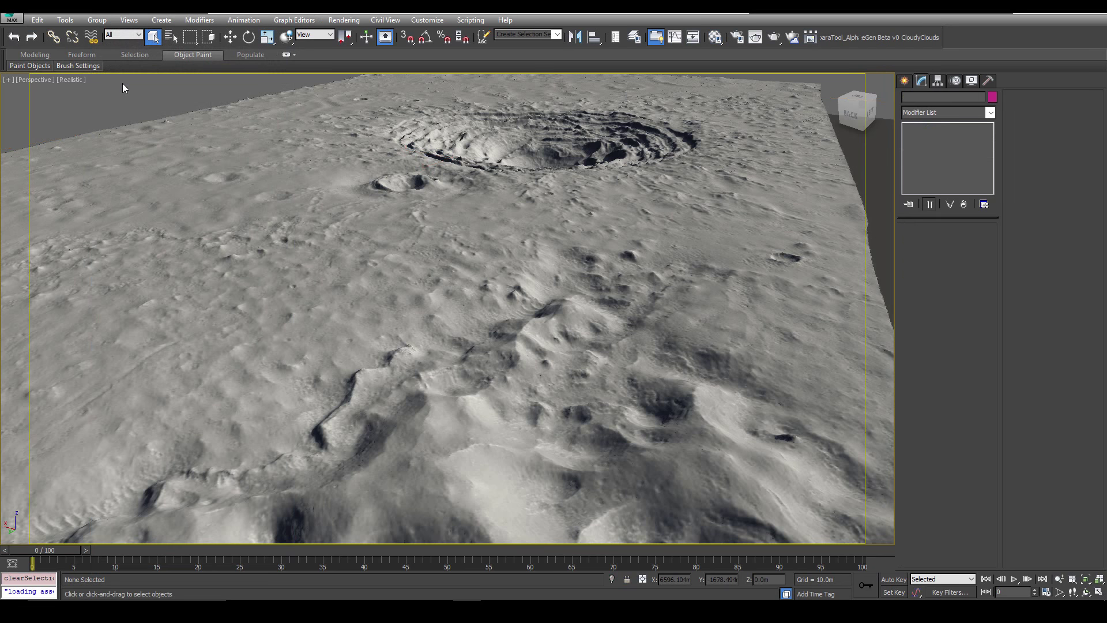
- Set Output Width to 1920 (1920 x 1080) in Render Setup and render with mental ray
{"action": "left_click", "coordinate": [760, 38]}
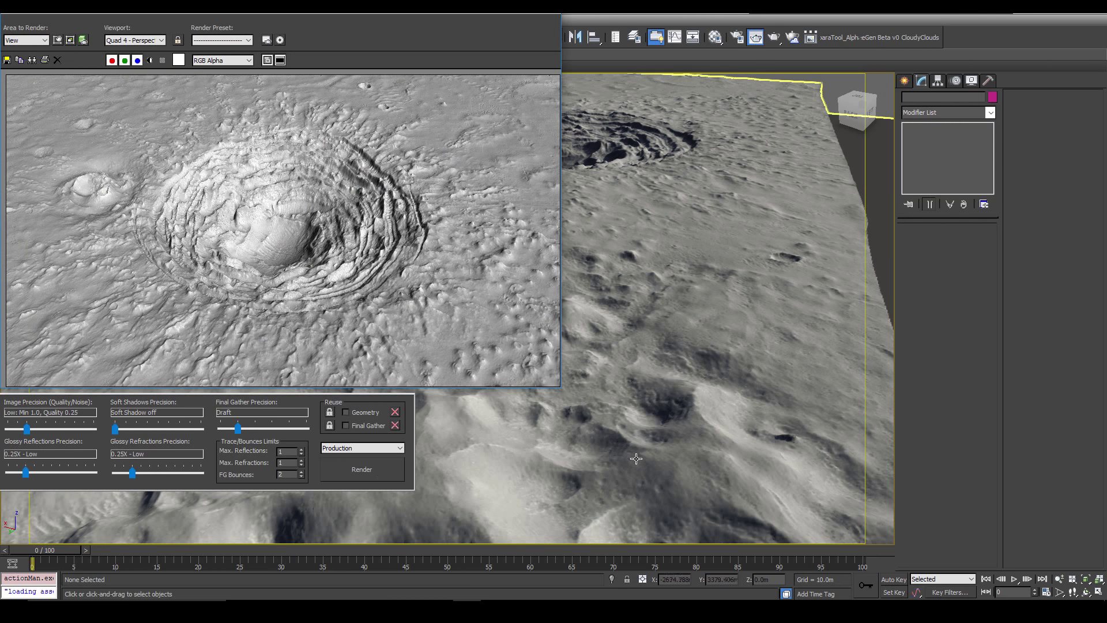
{"action": "left_click", "coordinate": [738, 37]}
{"action": "double_click", "coordinate": [714, 318]}
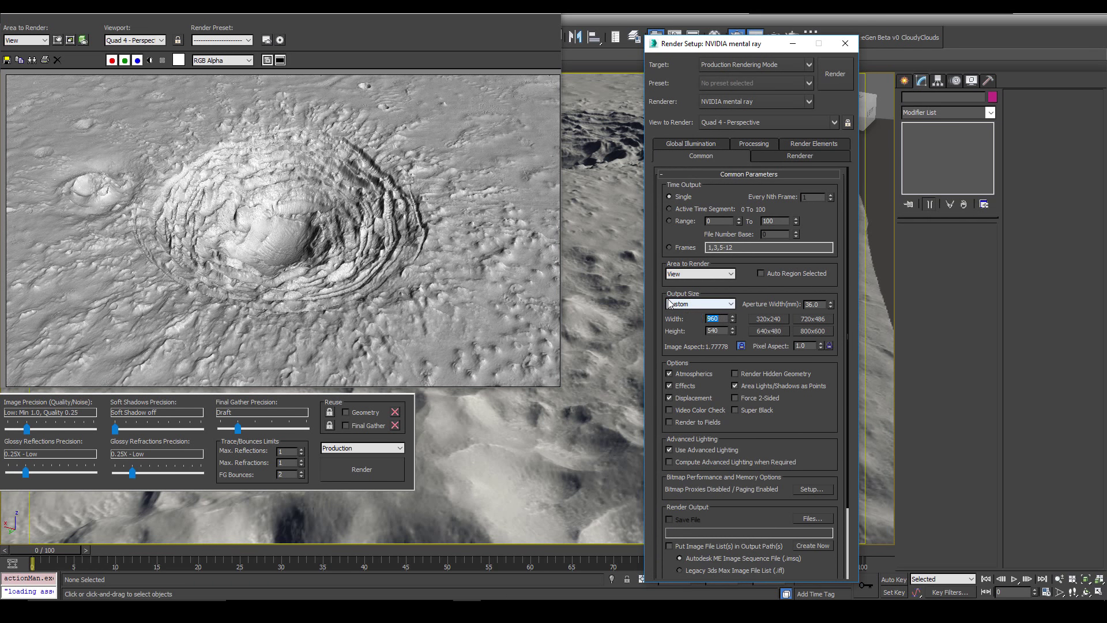
{"action": "type", "text": "1920"}
{"action": "key", "text": "Return"}
{"action": "left_click", "coordinate": [359, 474]}
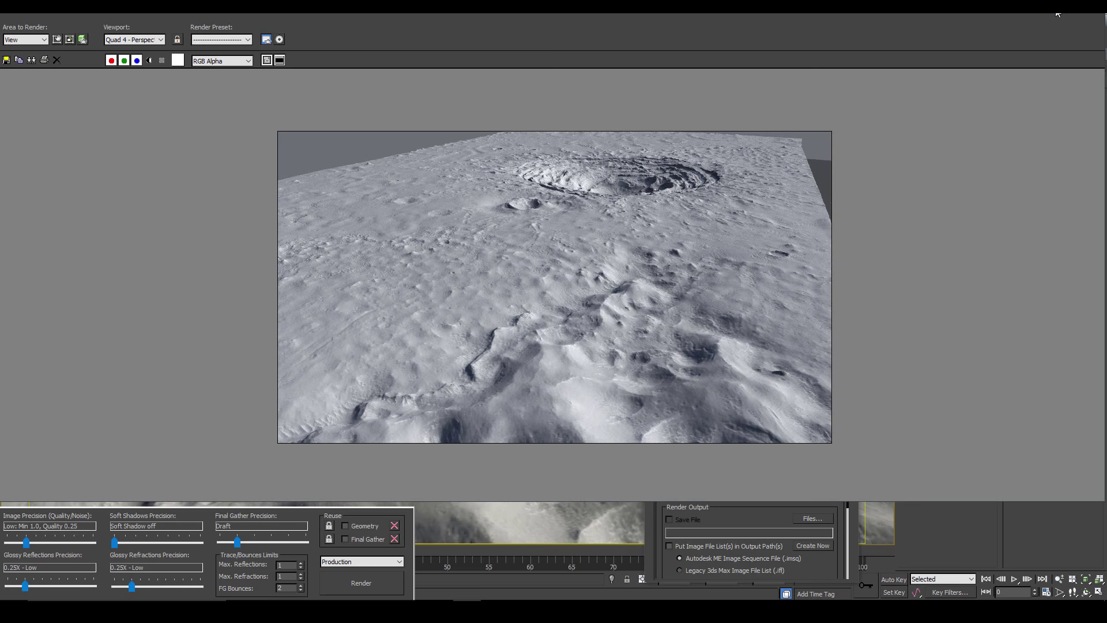
- Set Image Precision to High, Soft Shadows to Very Low, and enable aerial perspective at 300m
{"action": "left_click_drag", "start_coordinate": [47, 541], "coordinate": [56, 541]}
{"action": "left_click", "coordinate": [123, 540]}
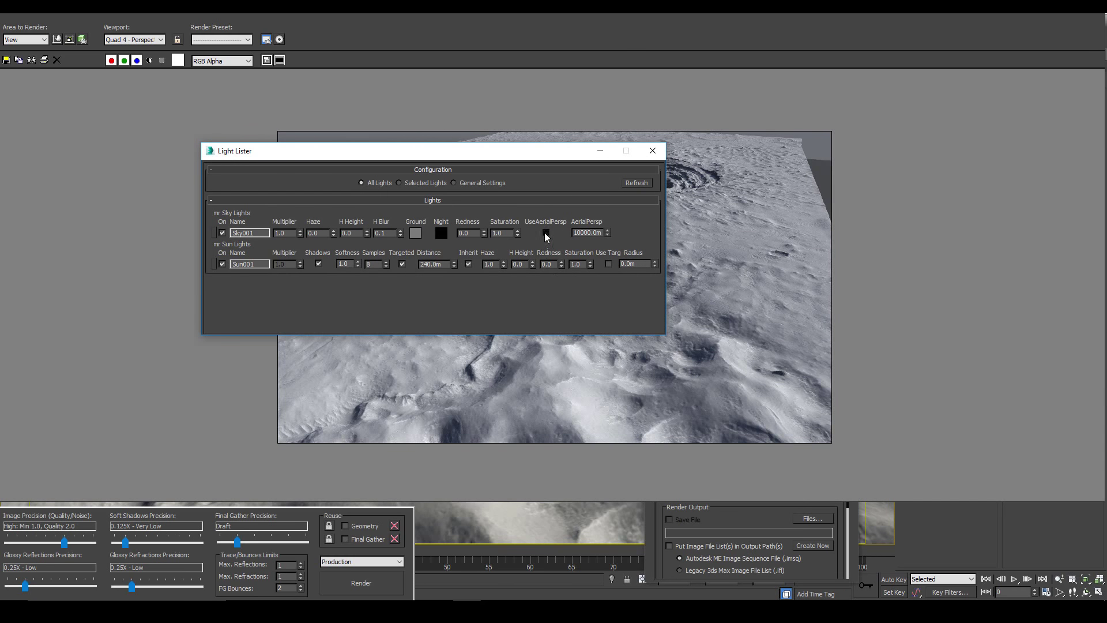
{"action": "left_click", "coordinate": [546, 233]}
{"action": "left_click_drag", "start_coordinate": [579, 234], "coordinate": [569, 237]}
{"action": "key", "text": "Delete"}
{"action": "key", "text": "Delete"}
{"action": "left_click", "coordinate": [651, 152]}
- Re-render the low crater view with mental ray to show the hazy distance
{"action": "left_click", "coordinate": [492, 527]}
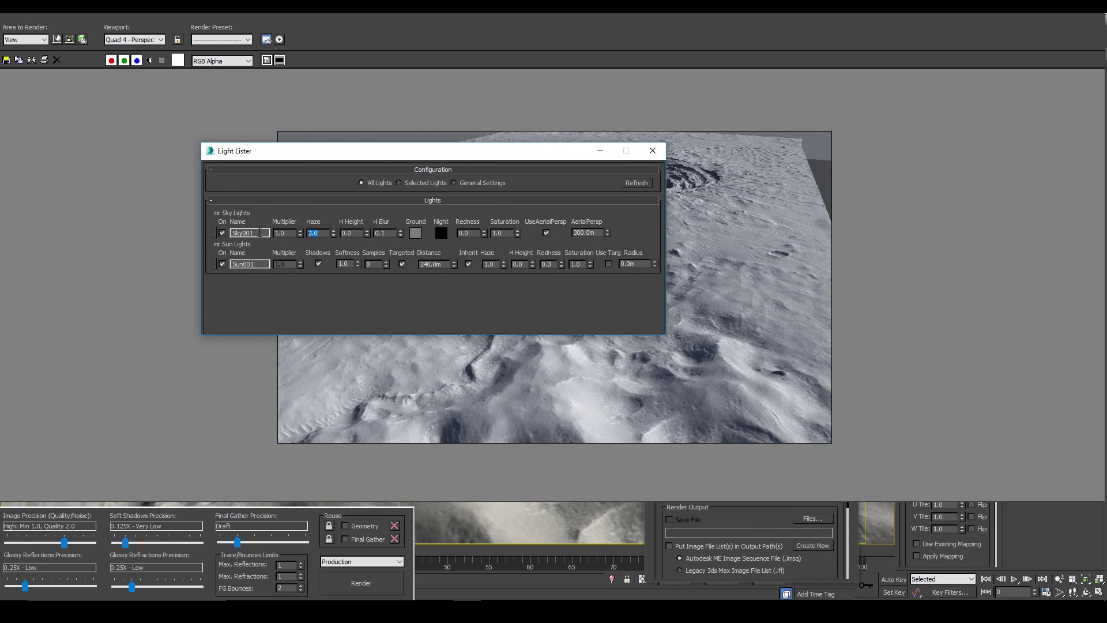
{"action": "left_click", "coordinate": [652, 150]}
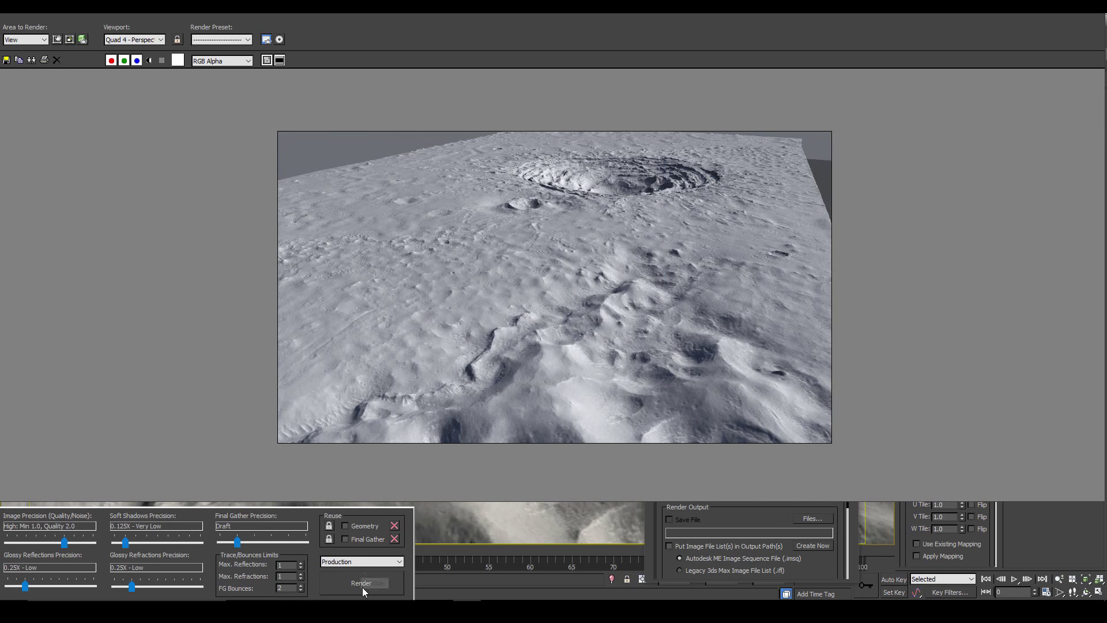
{"action": "left_click", "coordinate": [362, 582]}
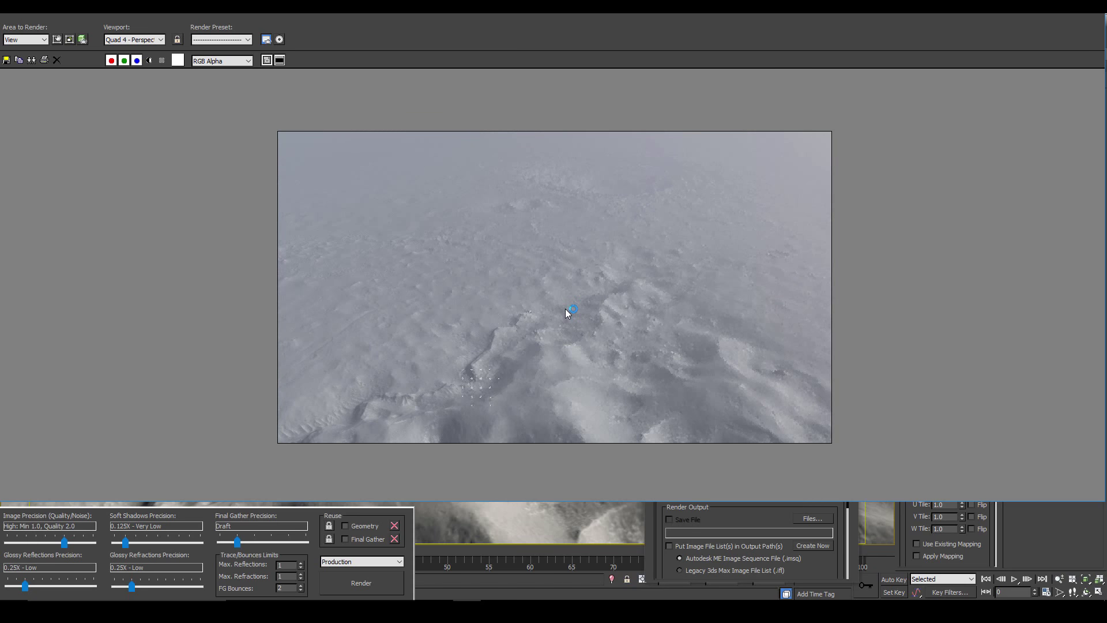
{"action": "scroll", "coordinate": [572, 315], "scroll_direction": "up", "scroll_amount": 2}
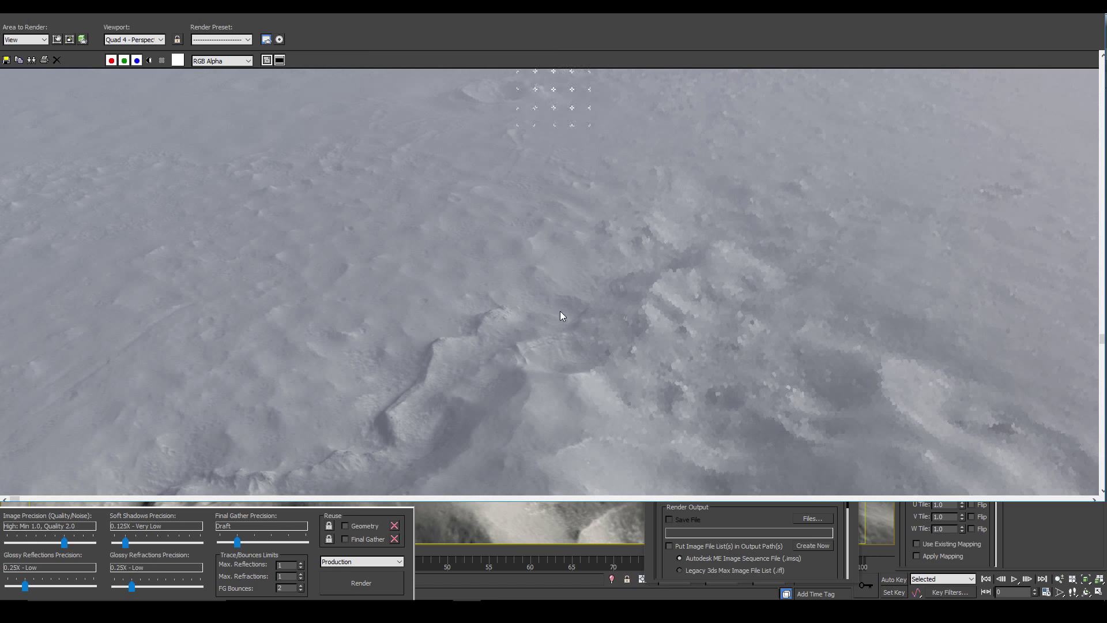
{"action": "middle_click_drag", "start_coordinate": [562, 316], "coordinate": [560, 367]}
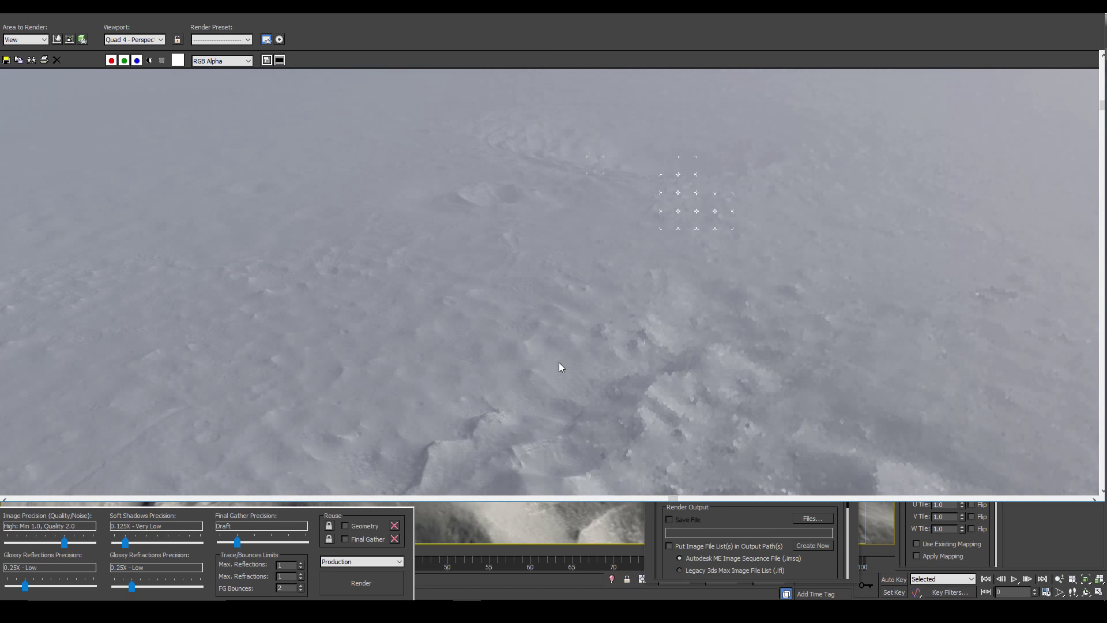
{"action": "scroll", "coordinate": [758, 382], "scroll_direction": "down", "scroll_amount": 2}
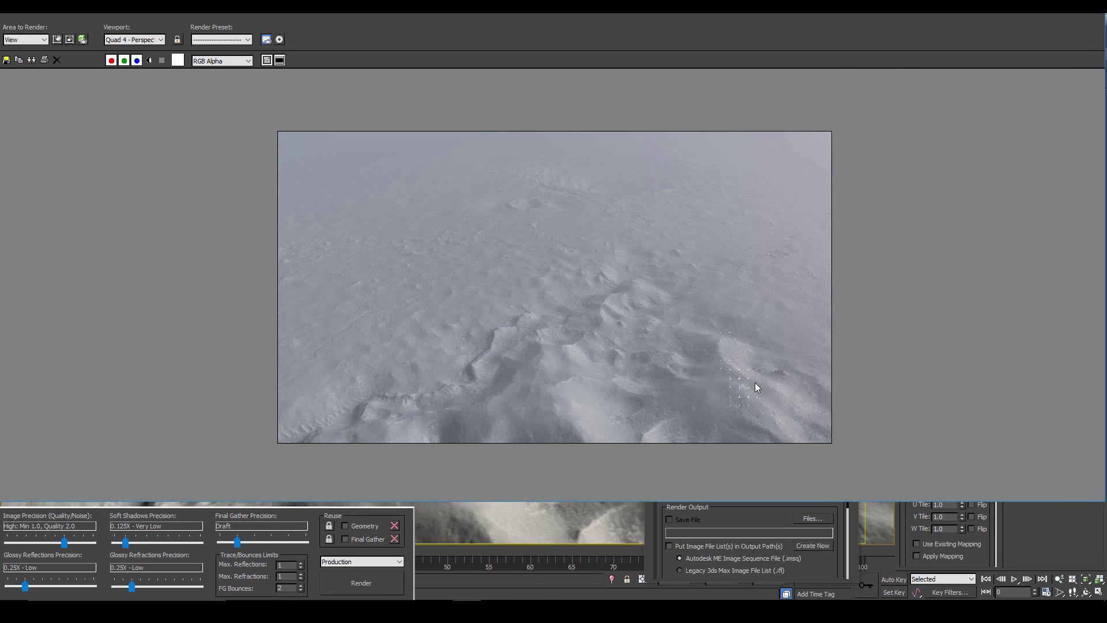